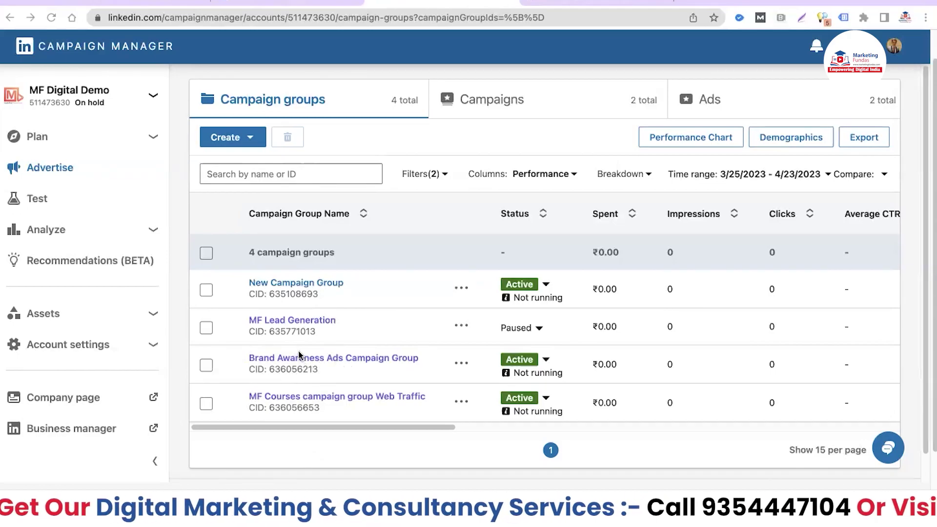
- Create a new campaign group named "MF Engagement campaign group" and save it
left_click(250, 138)
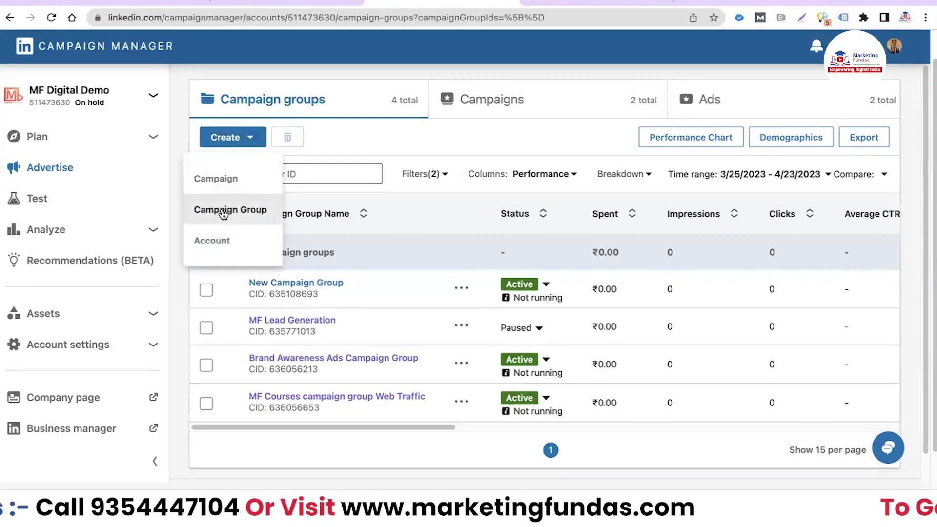
left_click(223, 213)
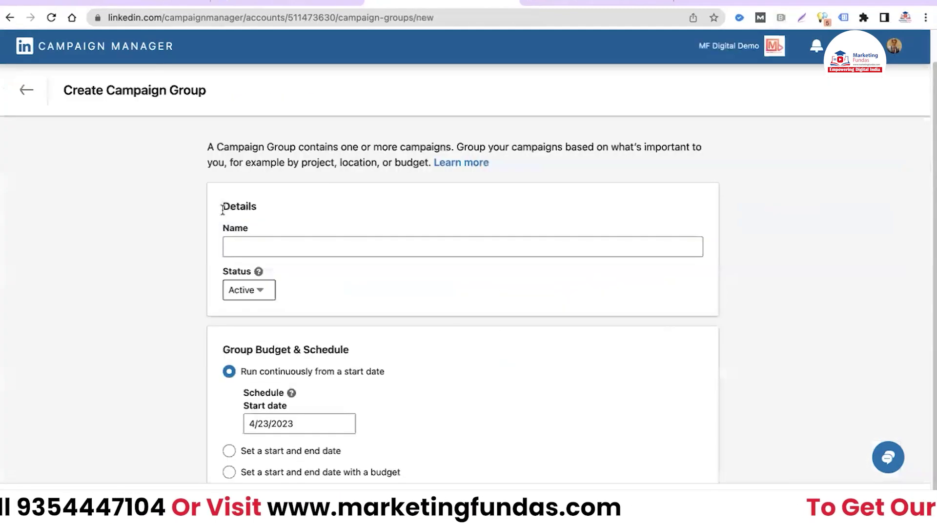
left_click(288, 241)
type("MF")
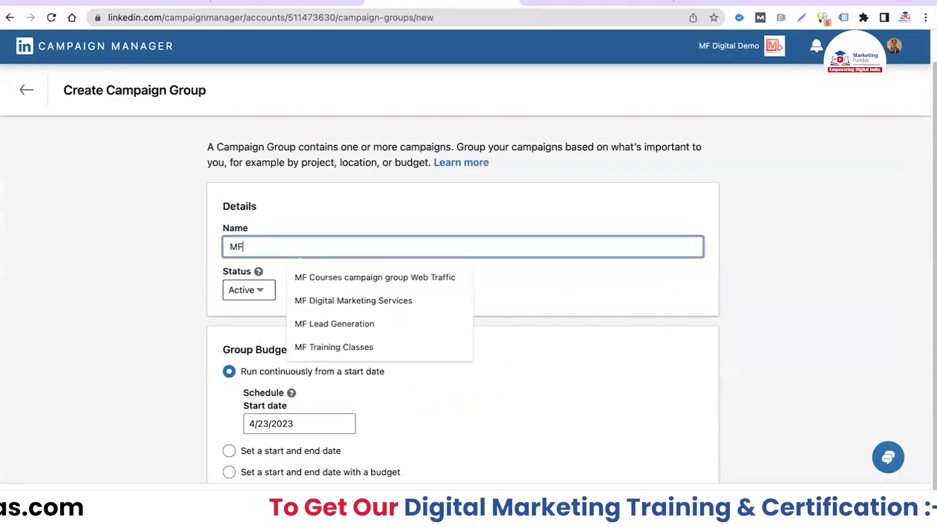
type(" Engagement")
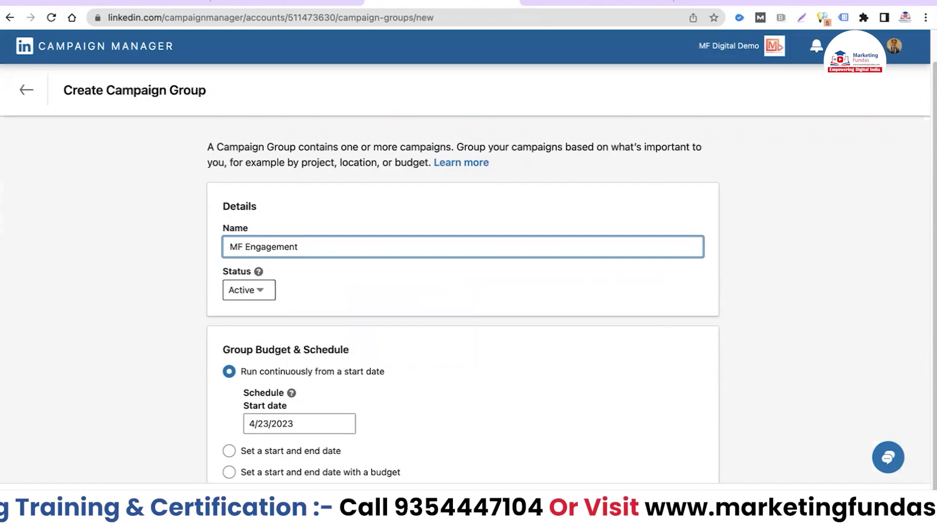
type(" campaign group")
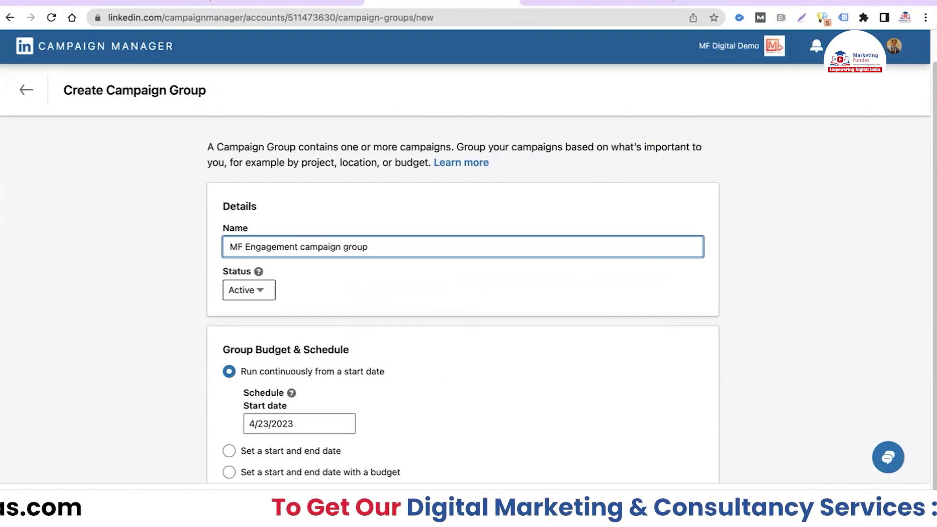
scroll(517, 288, "down", 1)
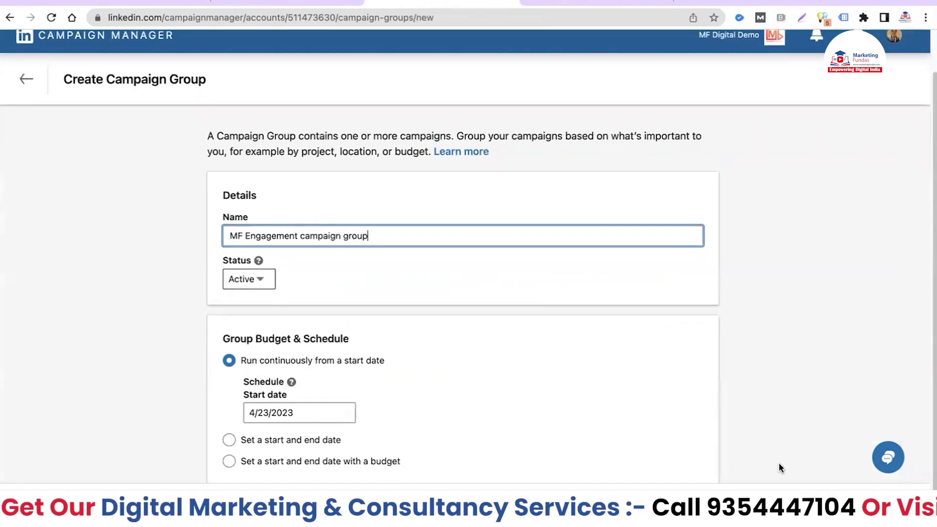
left_click(531, 288)
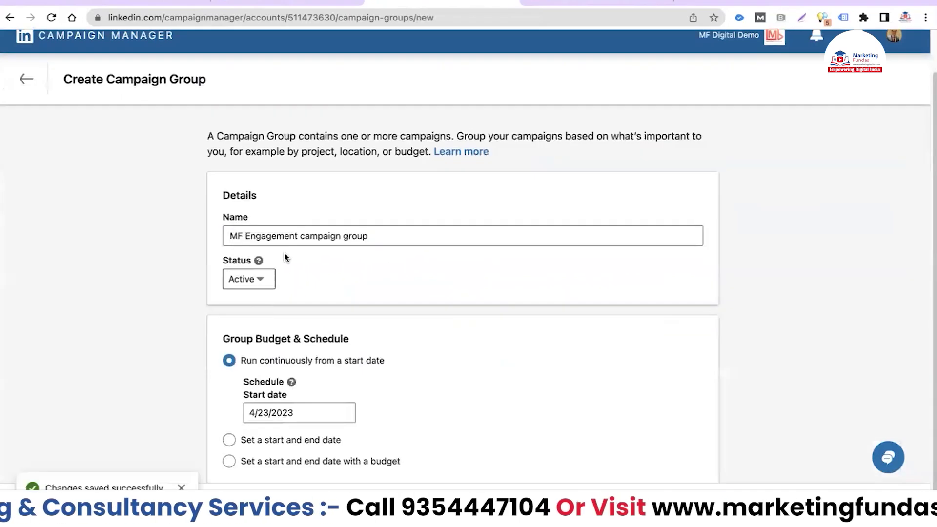
- Start a new campaign inside MF Engagement campaign group and choose Engagement as its objective
scroll(391, 308, "down", 1)
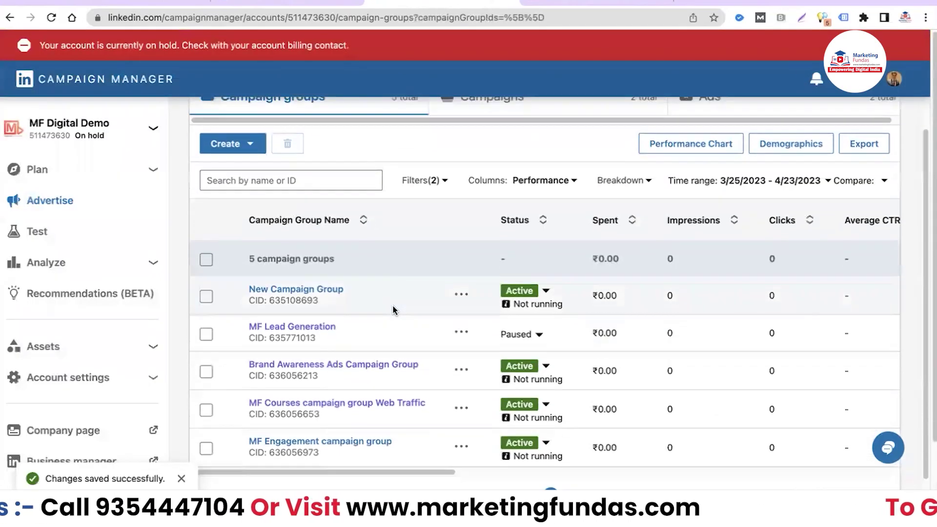
left_click(311, 441)
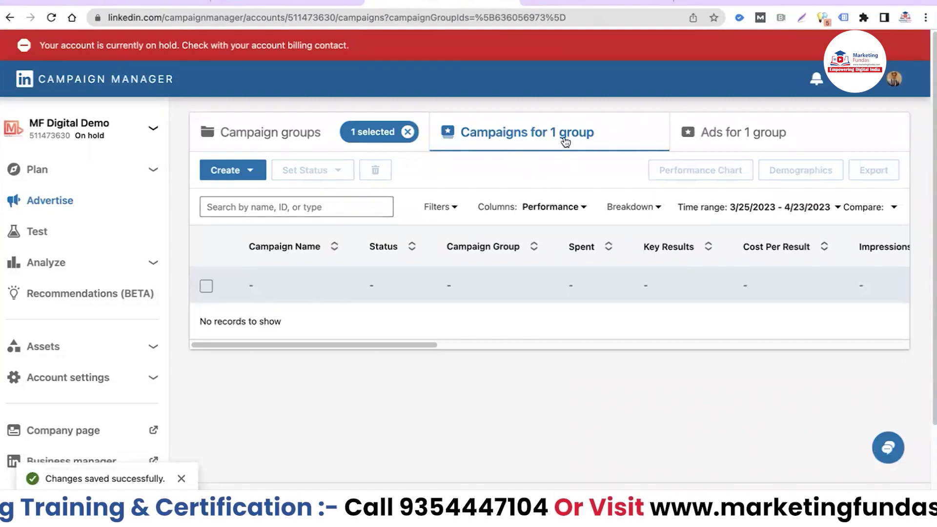
left_click(249, 171)
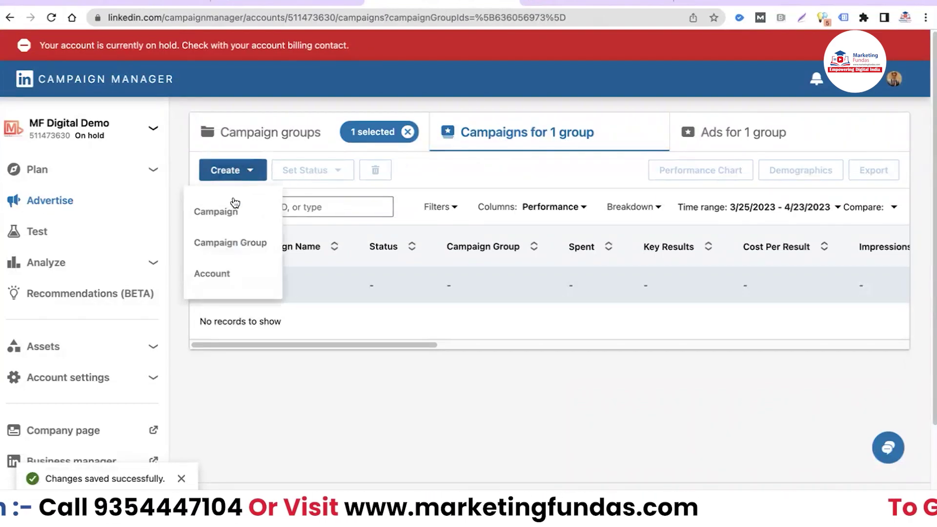
left_click(218, 215)
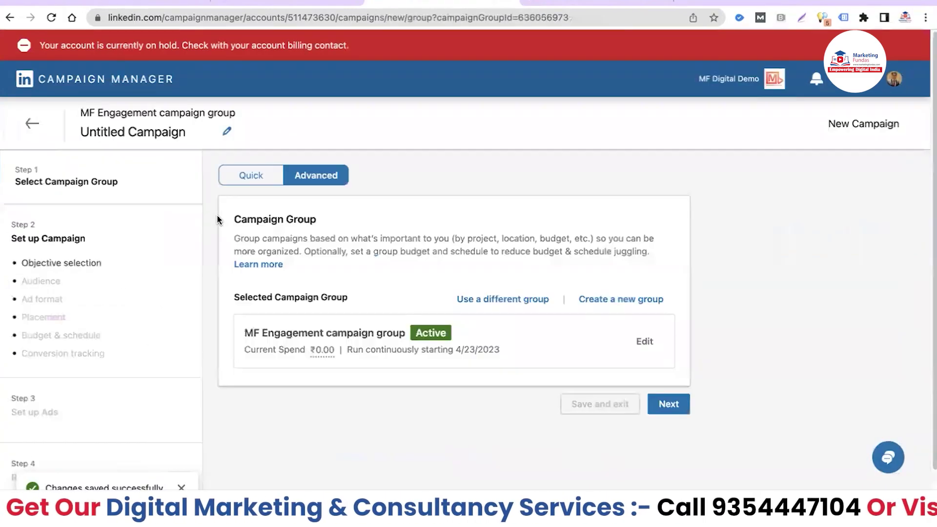
mouse_move(330, 342)
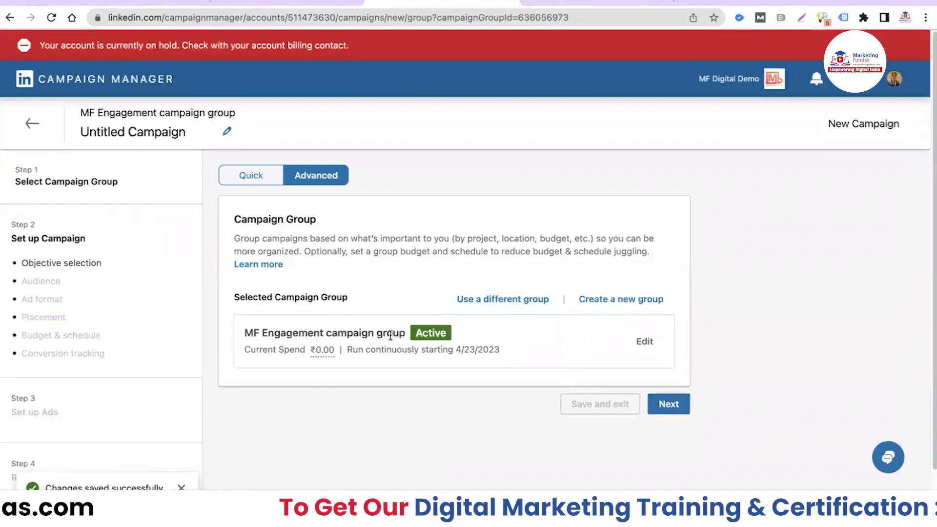
left_click(679, 411)
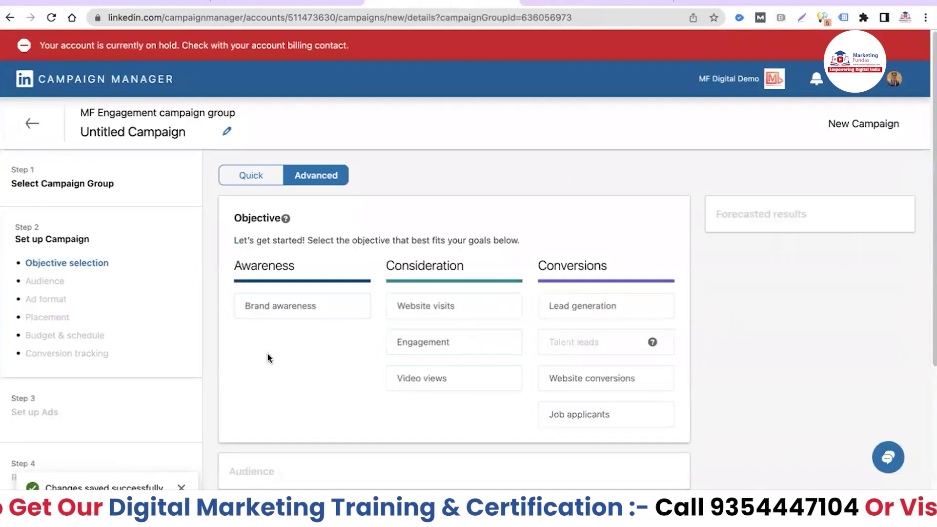
mouse_move(342, 308)
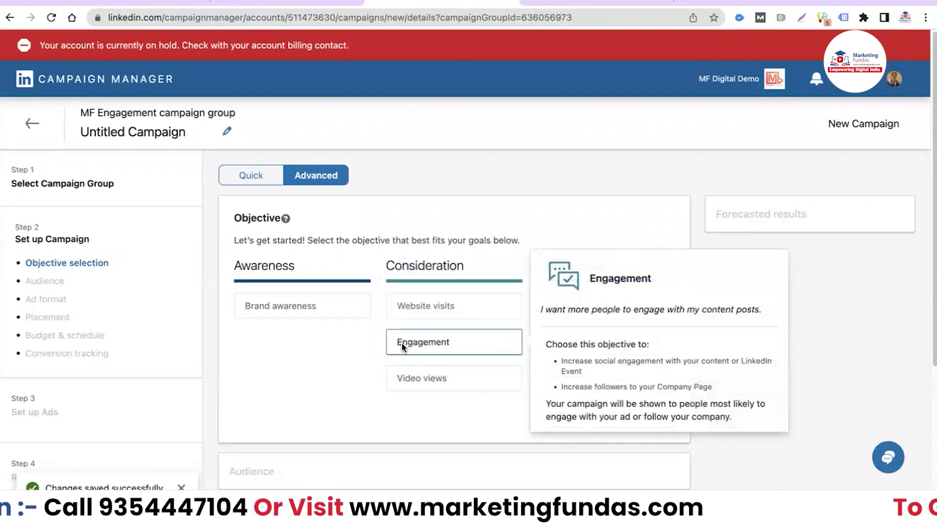
left_click(402, 344)
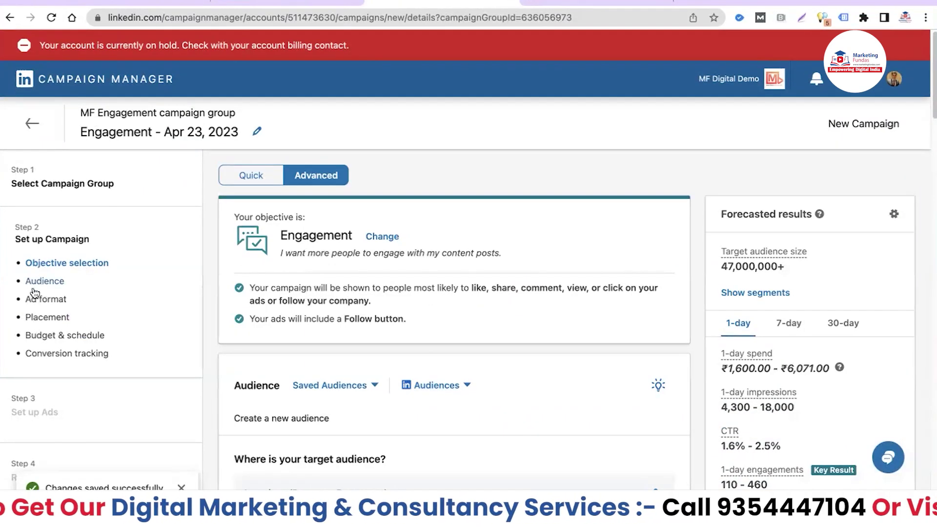
- Go to the campaign's audience settings and review the recently used saved audiences without applying one
left_click(67, 286)
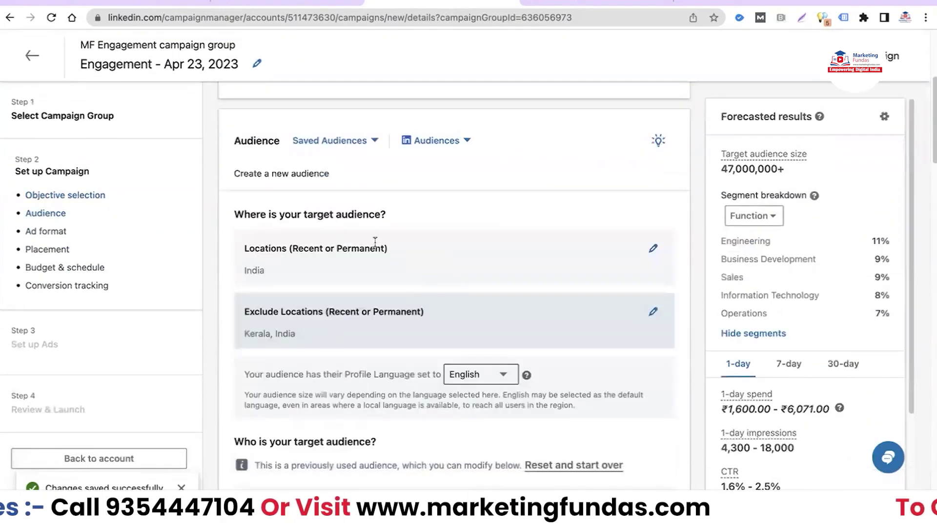
scroll(375, 242, "up", 1)
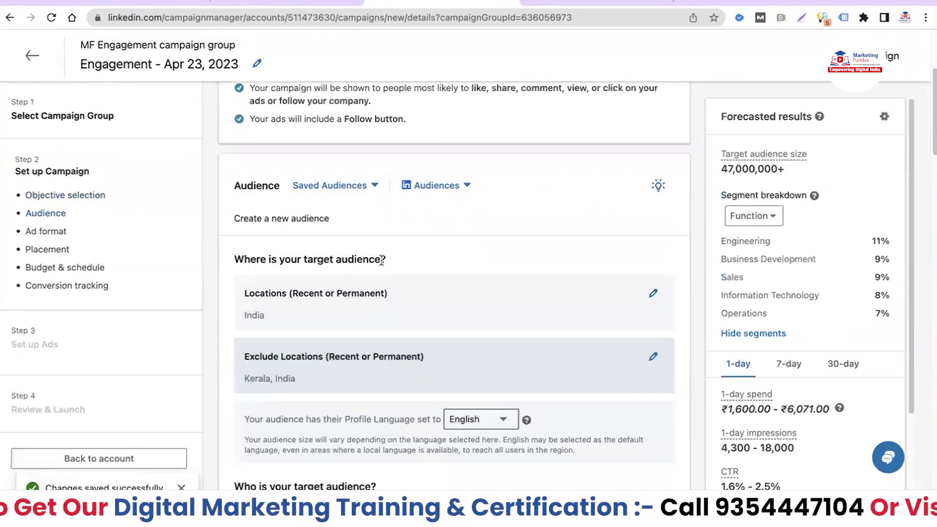
left_click(375, 186)
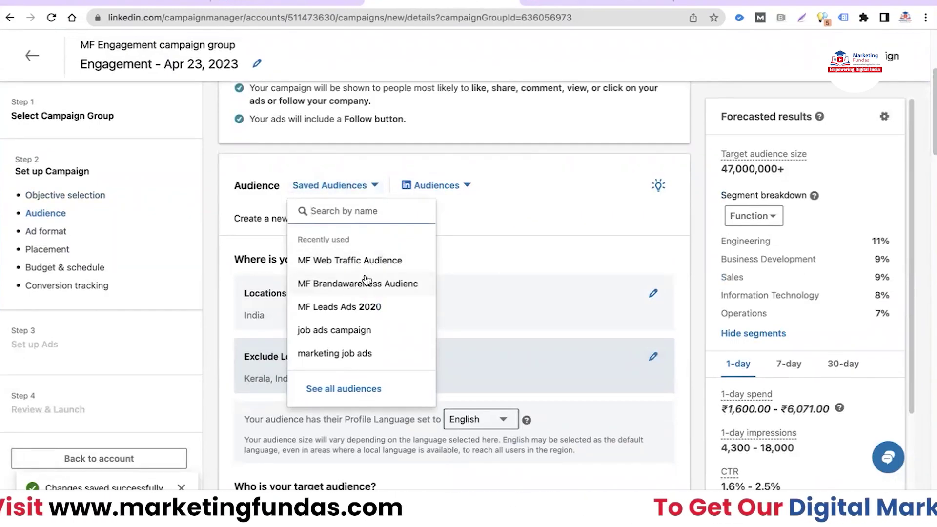
scroll(353, 309, "down", 1)
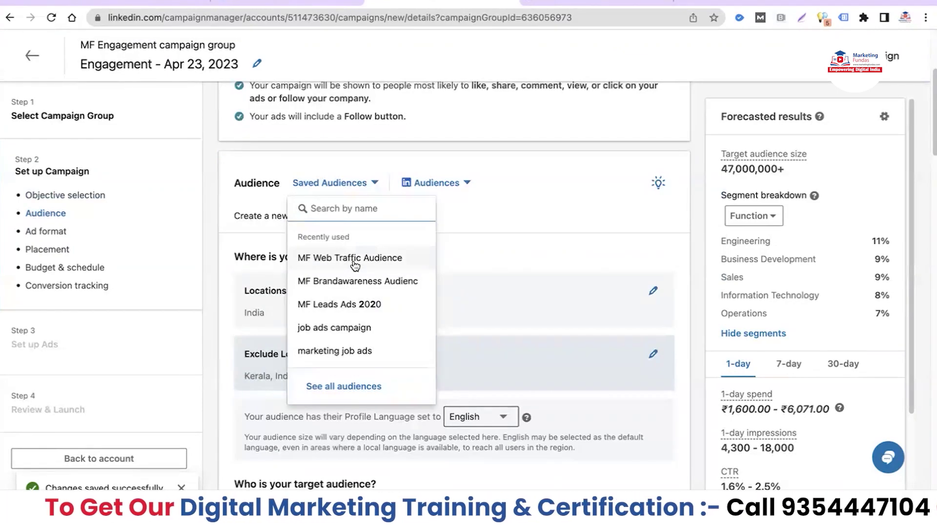
left_click(453, 249)
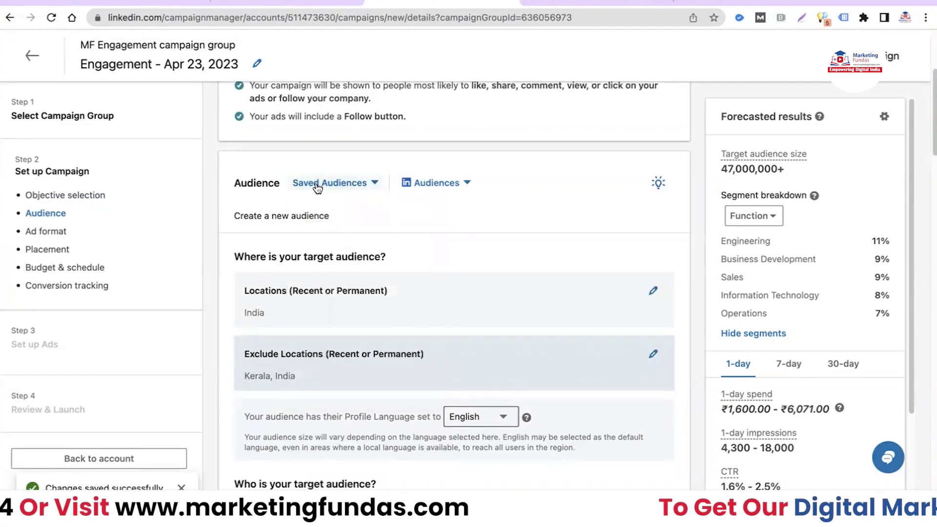
- Browse the list of predefined LinkedIn audiences without choosing one
left_click(431, 188)
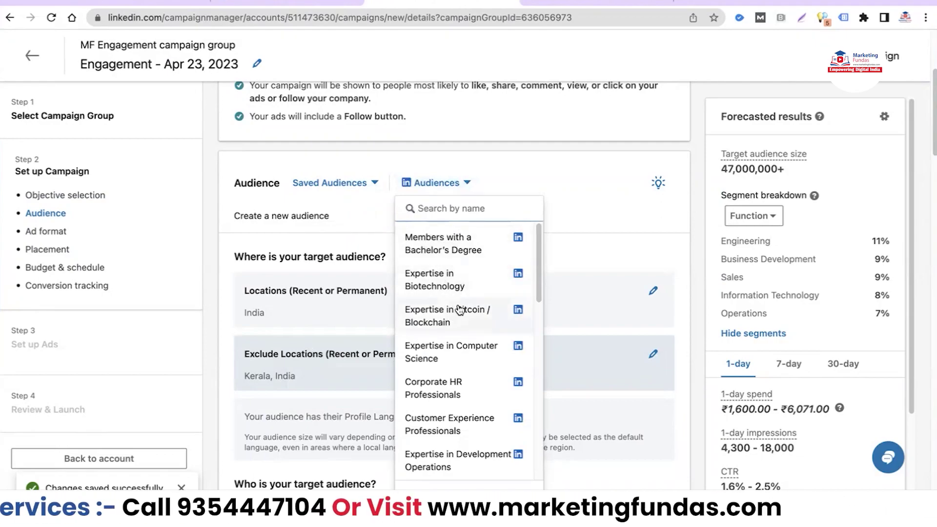
scroll(456, 307, "down", 3)
scroll(459, 309, "down", 5)
scroll(459, 309, "up", 7)
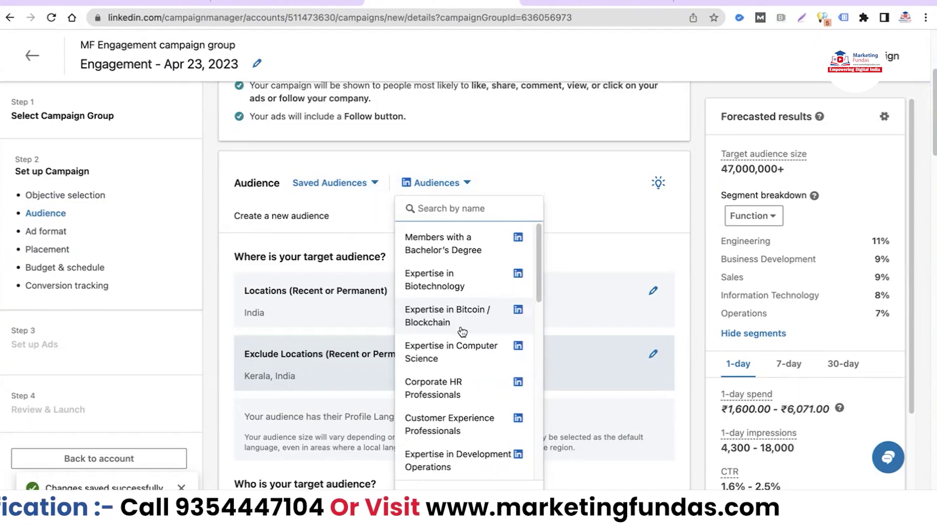
scroll(462, 332, "down", 1)
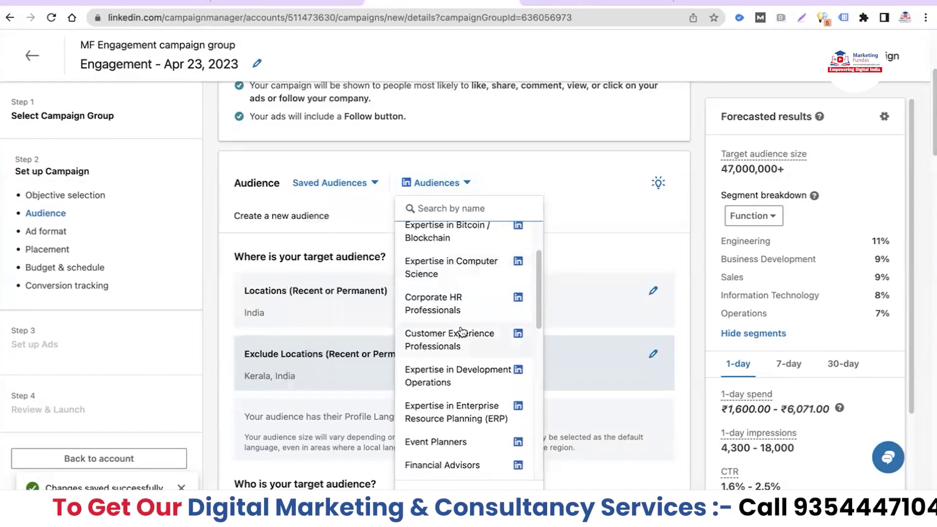
scroll(462, 330, "down", 1)
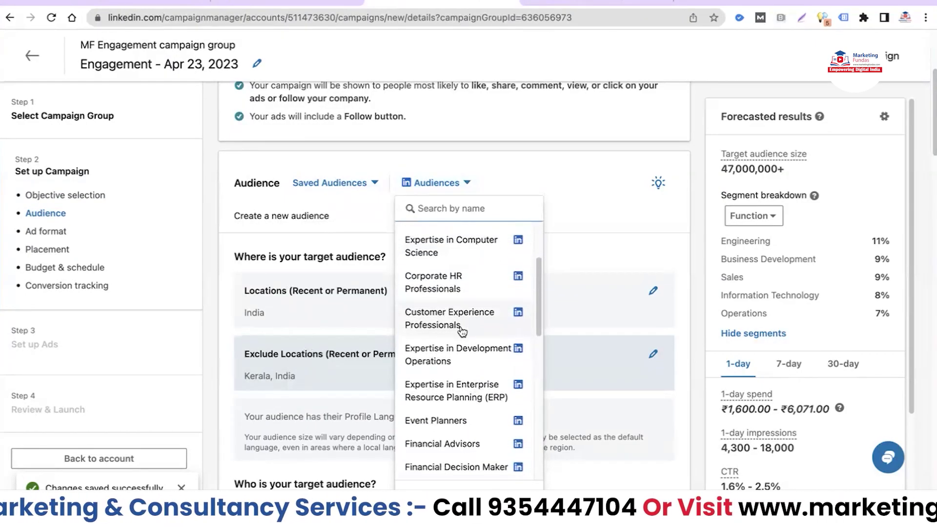
scroll(464, 312, "down", 3)
scroll(459, 378, "down", 2)
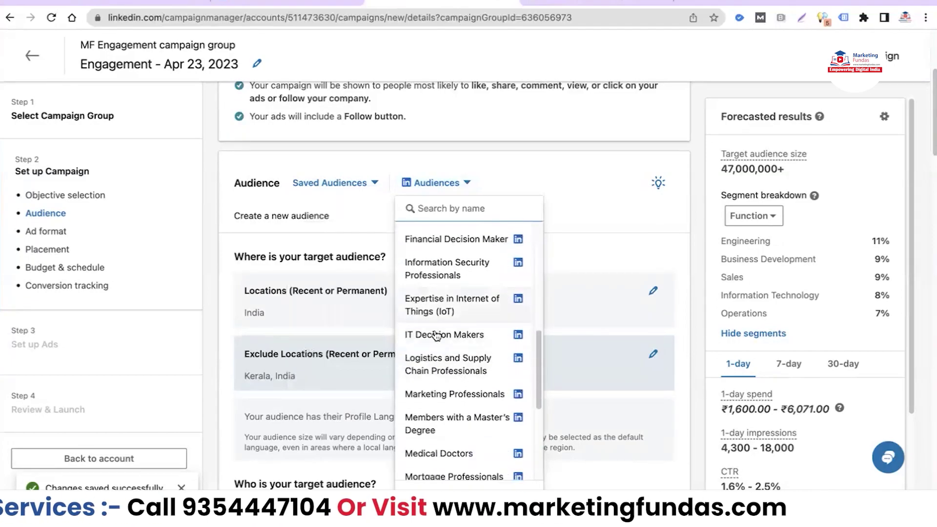
scroll(446, 293, "down", 3)
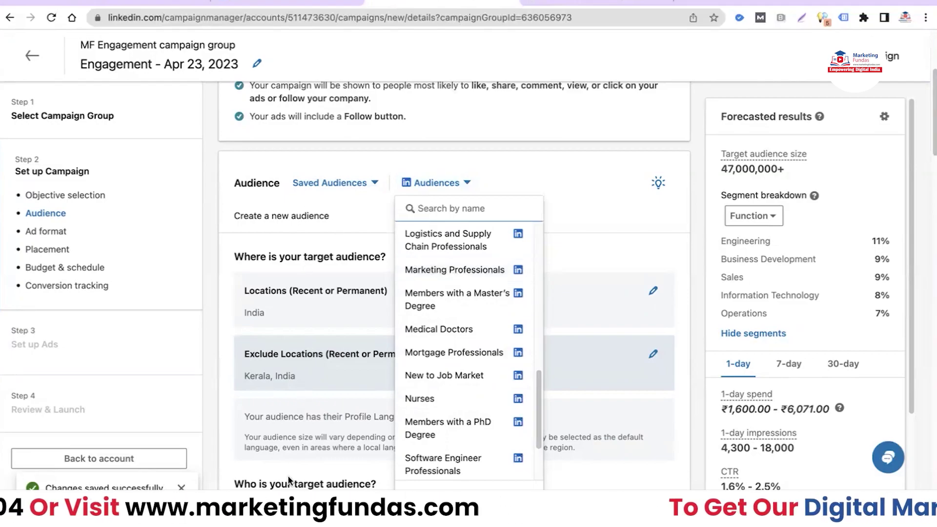
left_click(557, 256)
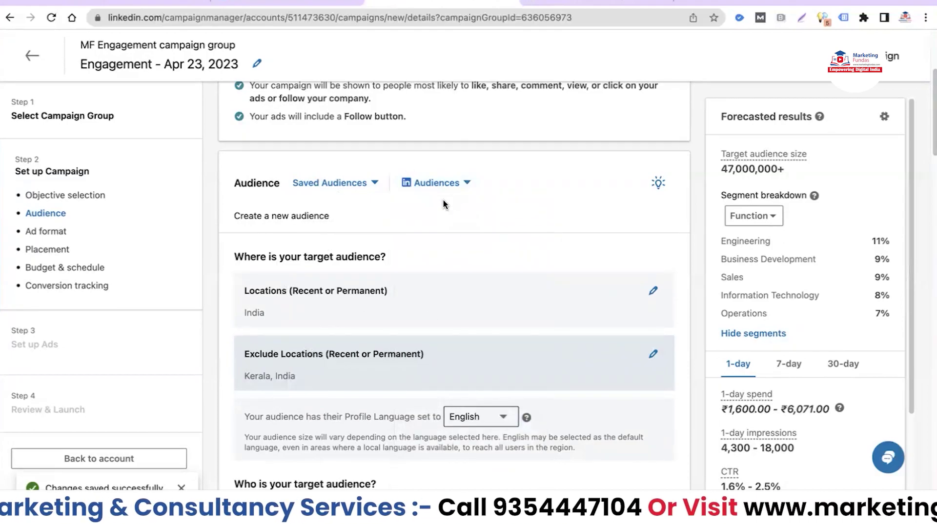
- Replace India with Delhi, India in the audience's included locations
left_click(654, 292)
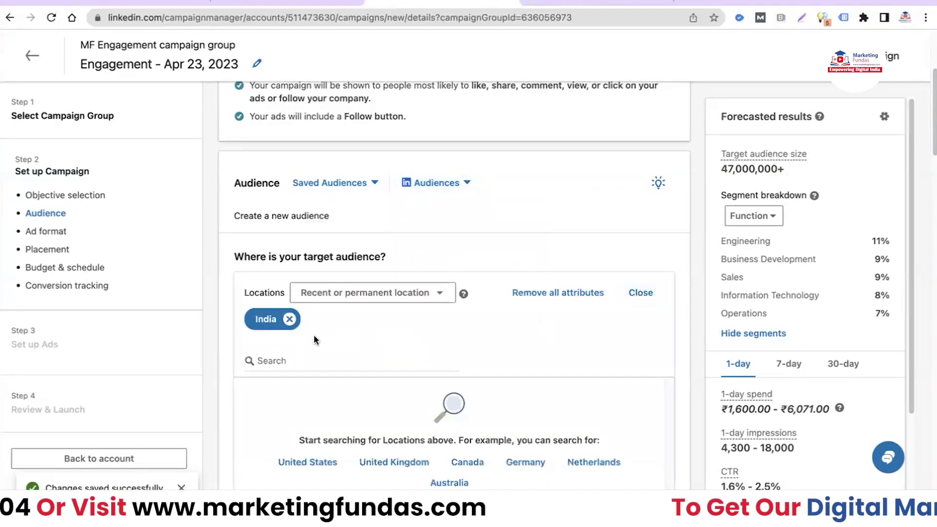
scroll(339, 329, "down", 2)
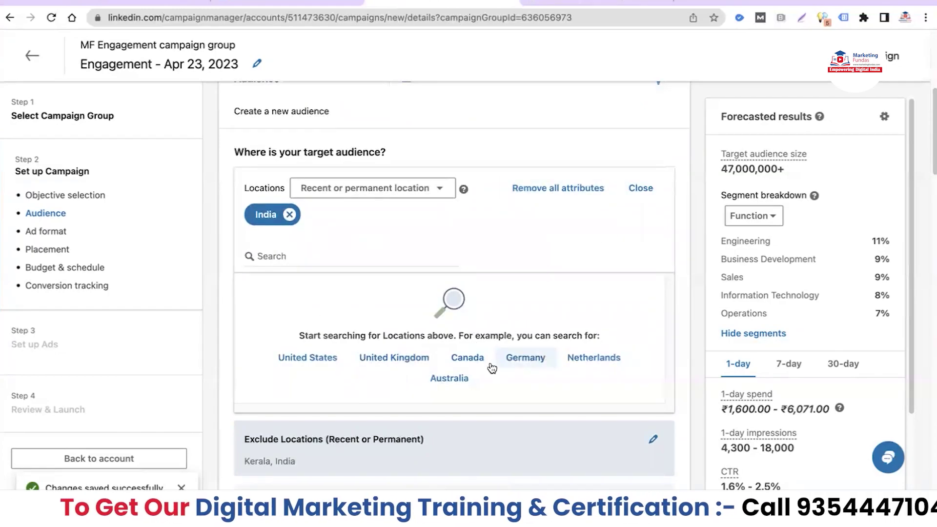
left_click(290, 214)
left_click(331, 247)
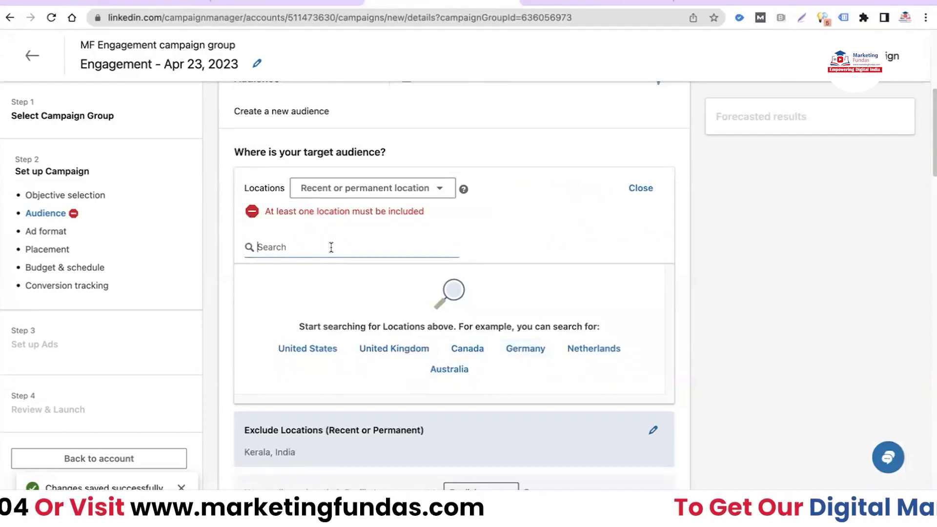
type("delhi")
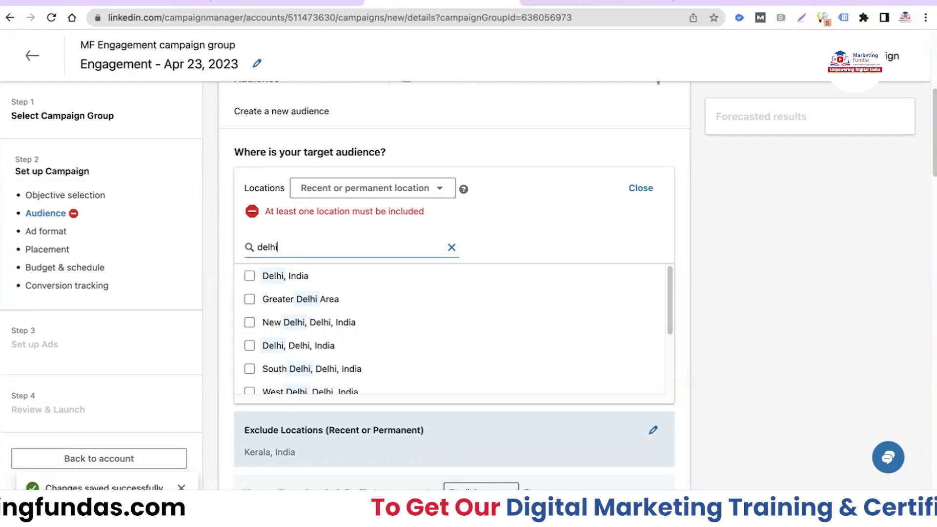
left_click(285, 275)
- Add Haryana, India and Rajasthan, India to the audience's included locations
double_click(310, 260)
type("hary")
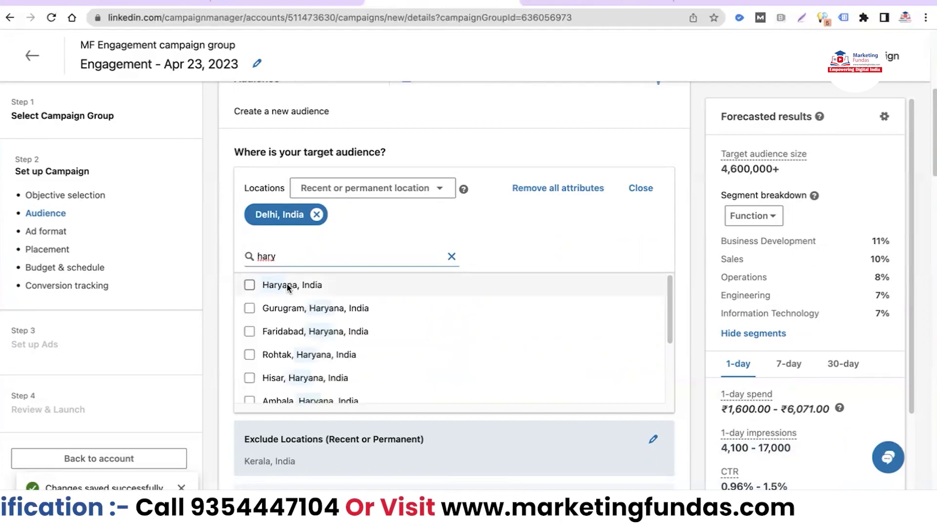
left_click(289, 286)
double_click(308, 253)
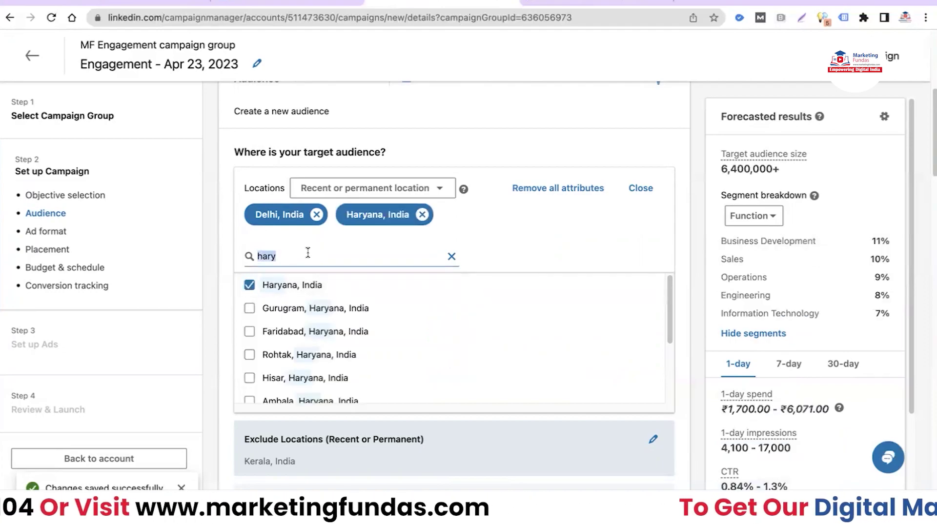
type("raja")
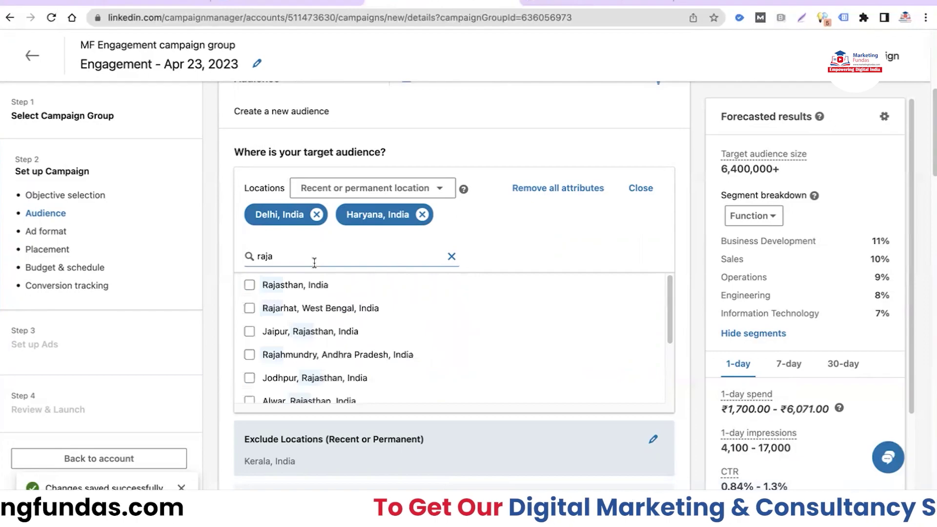
left_click(298, 285)
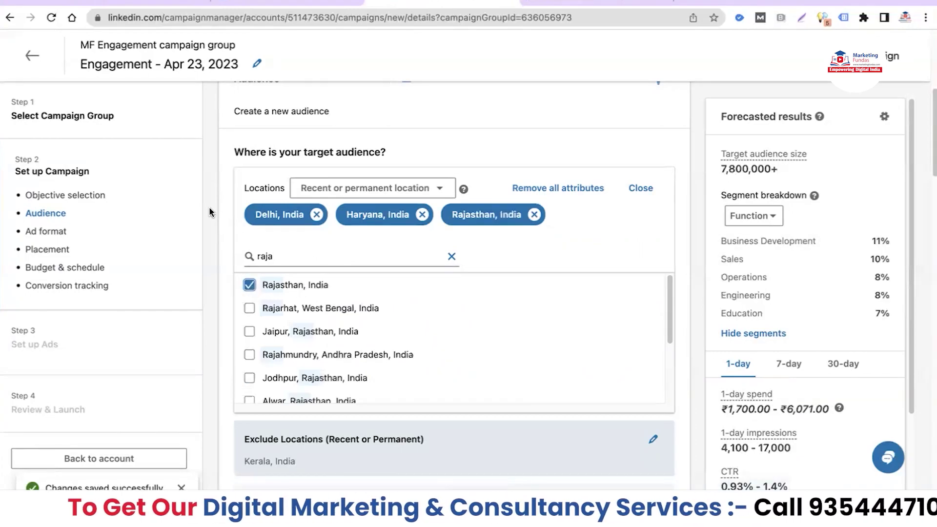
- Clear the location search and review the location type options without changing the selected type
left_click(452, 257)
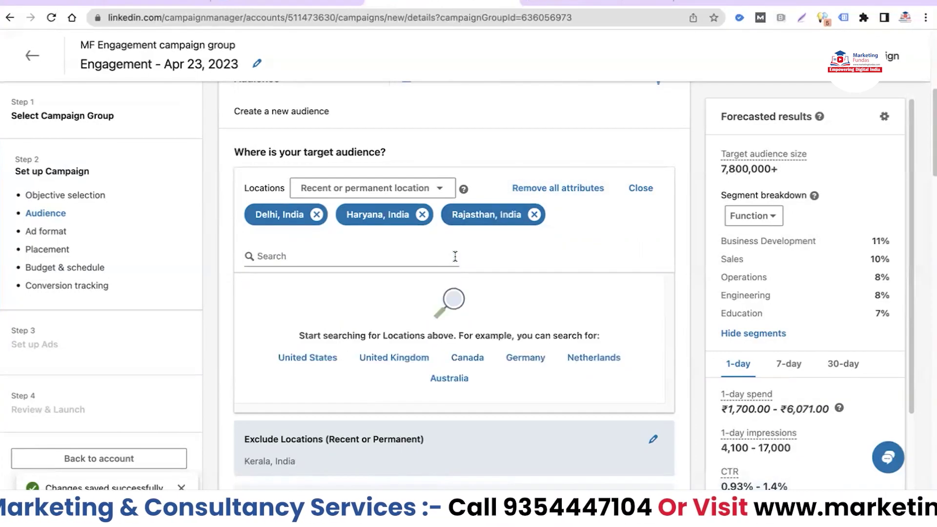
left_click(443, 189)
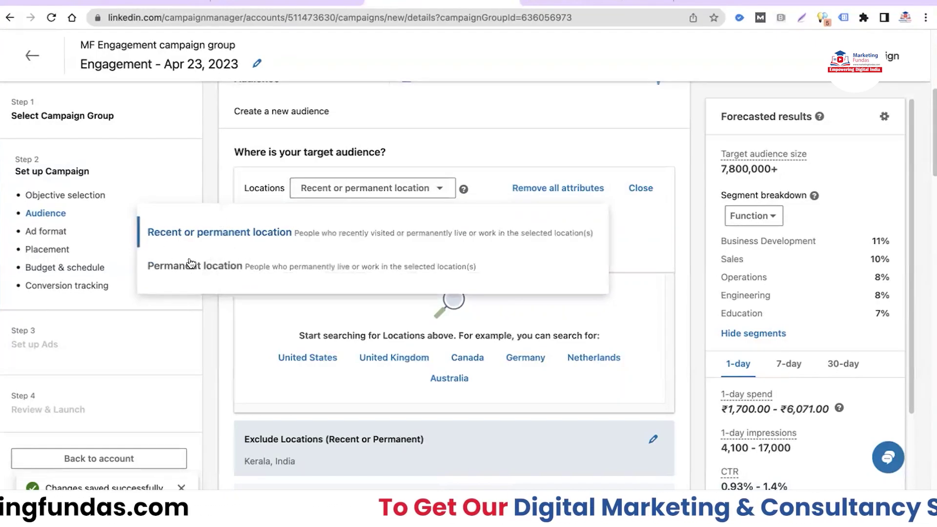
left_click(254, 306)
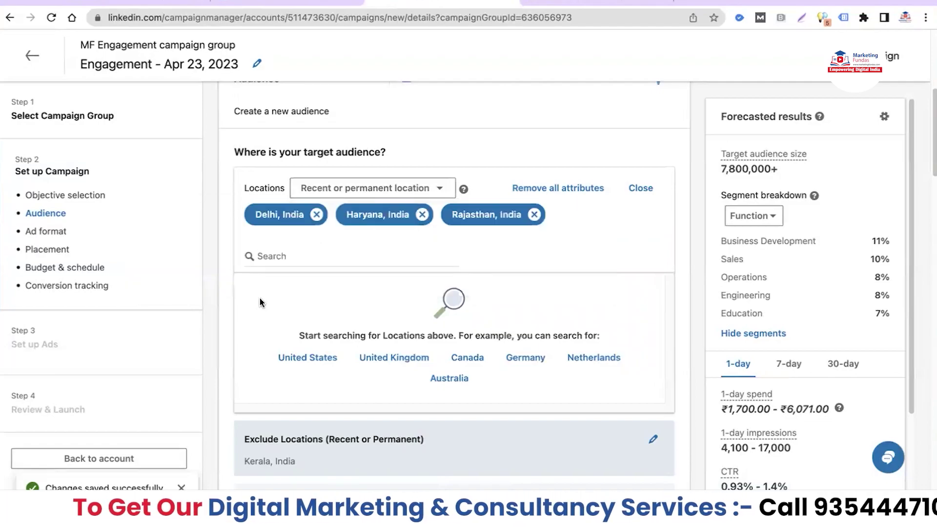
- Remove Kerala, India from the audience's excluded locations
scroll(272, 294, "down", 2)
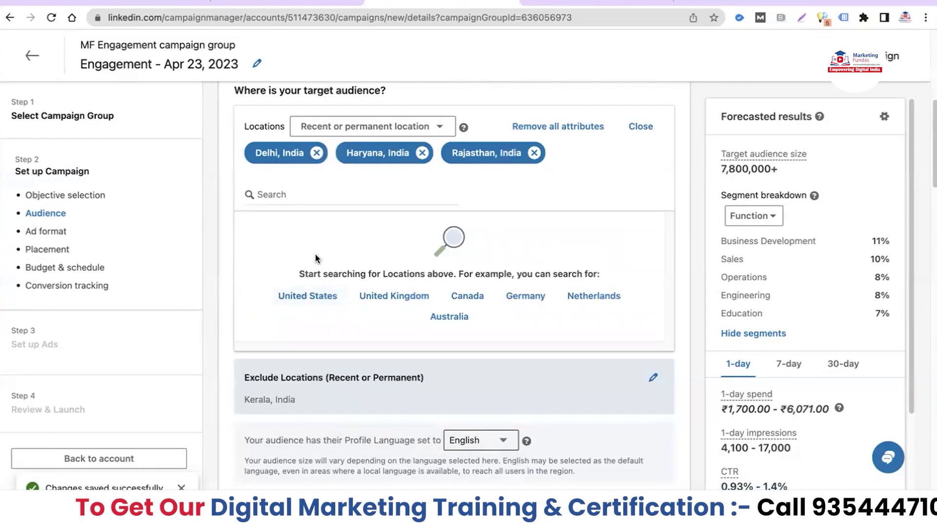
left_click(653, 379)
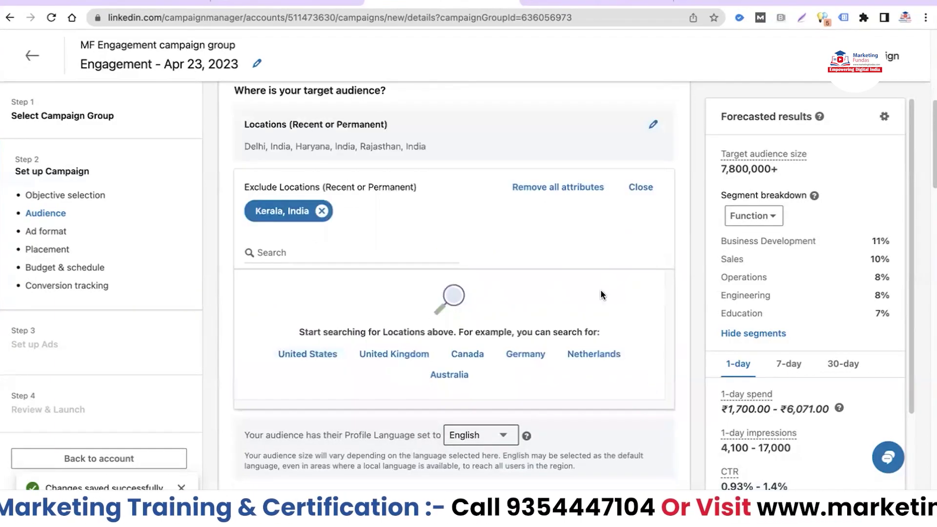
left_click(331, 213)
scroll(332, 277, "up", 8)
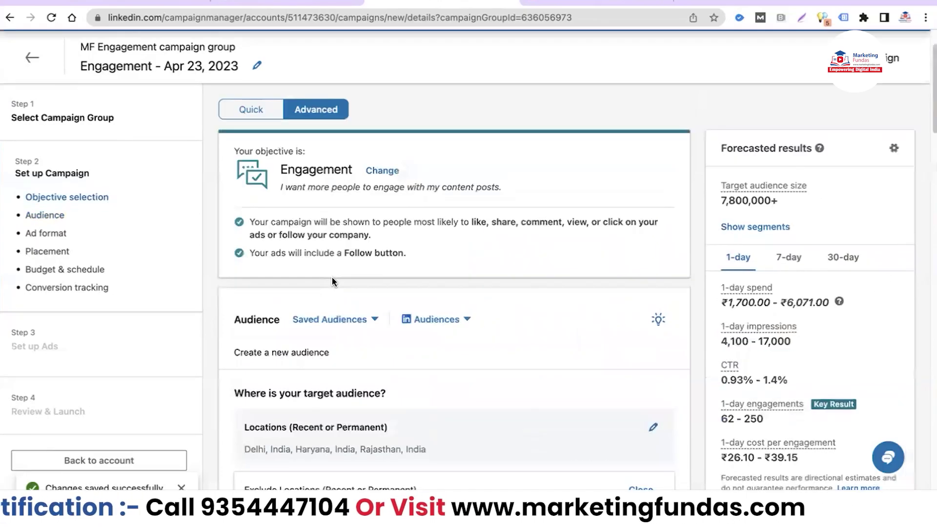
scroll(332, 277, "down", 5)
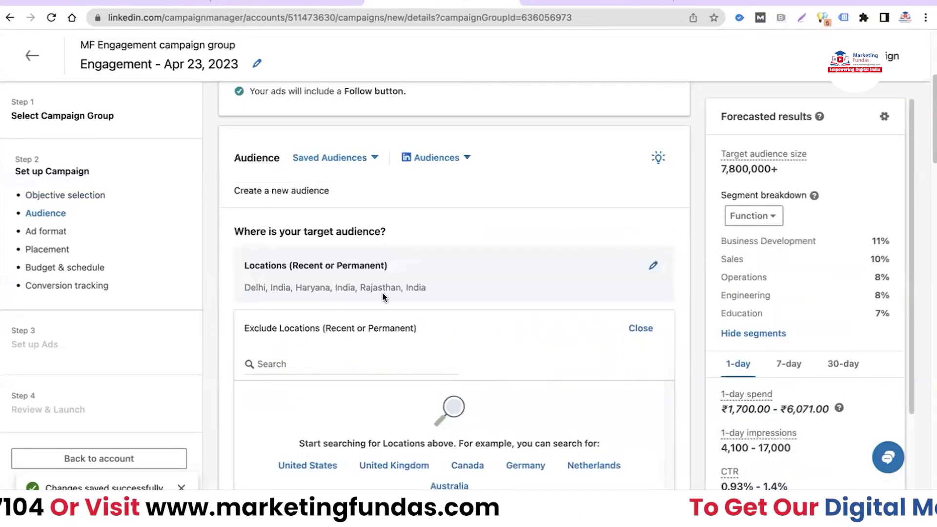
scroll(311, 284, "down", 4)
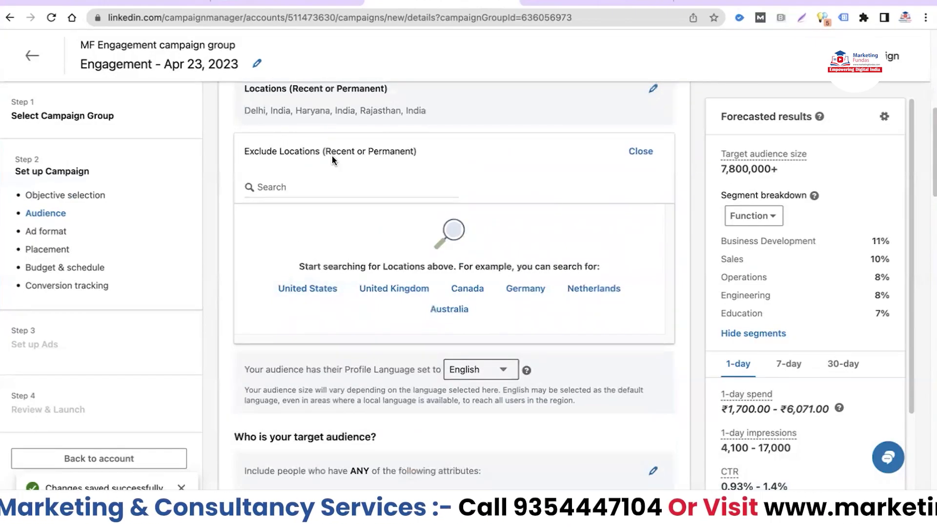
scroll(333, 158, "up", 2)
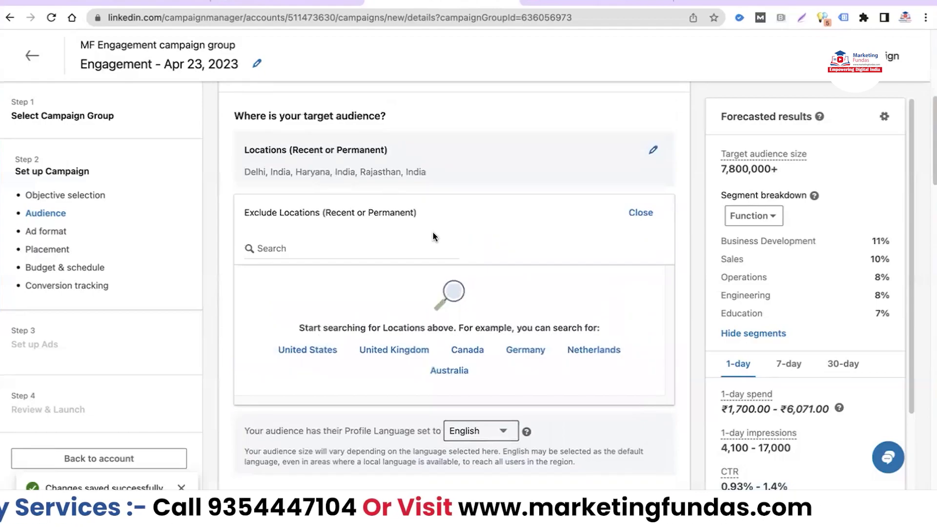
- Remove all Job Titles, Member Interests and Job Functions selections from the target audience's included attributes
scroll(432, 237, "down", 3)
scroll(350, 173, "down", 4)
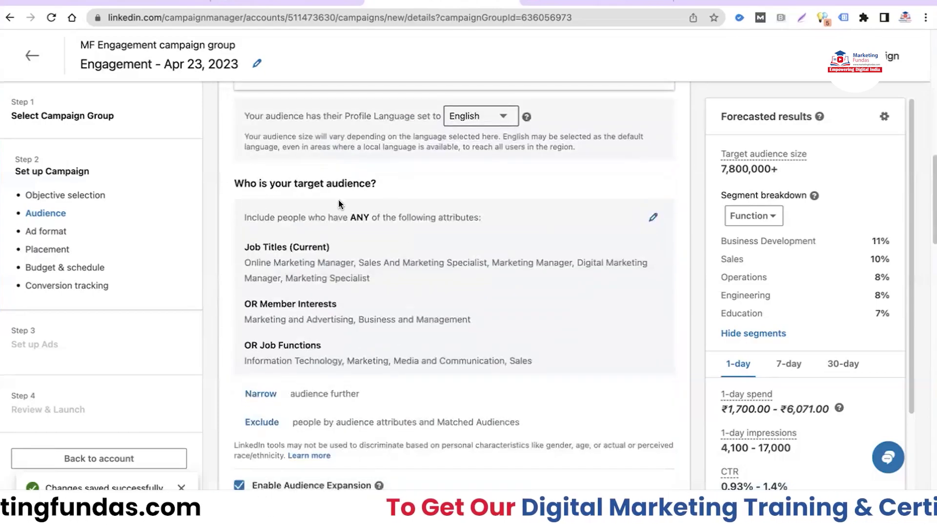
left_click(653, 217)
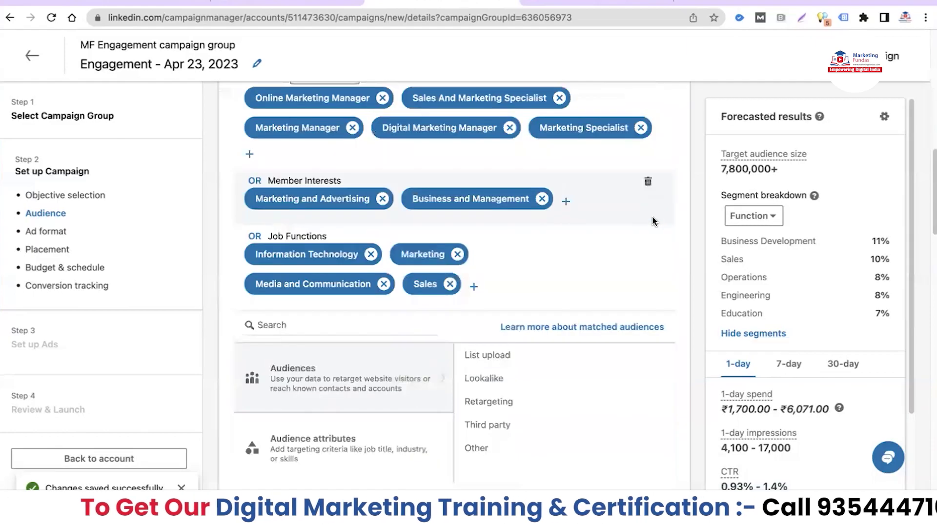
scroll(490, 263, "up", 1)
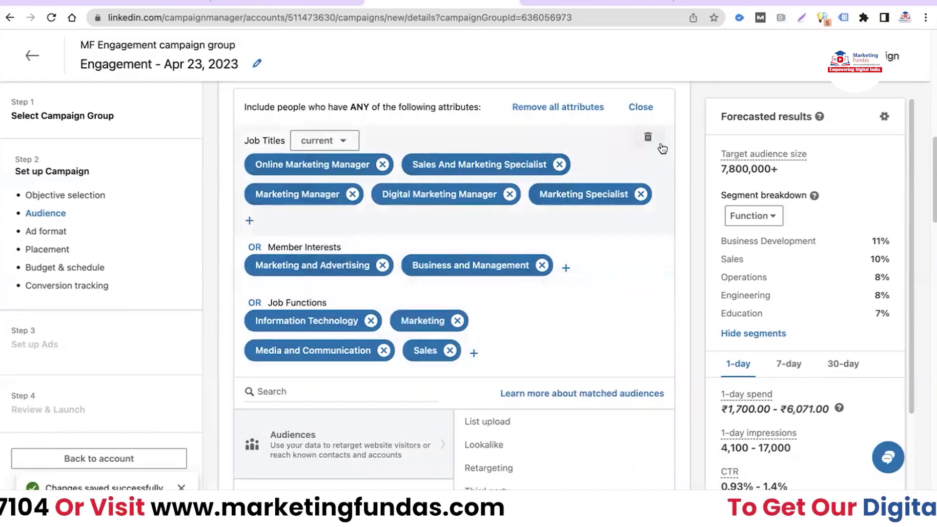
left_click(650, 140)
left_click(694, 105)
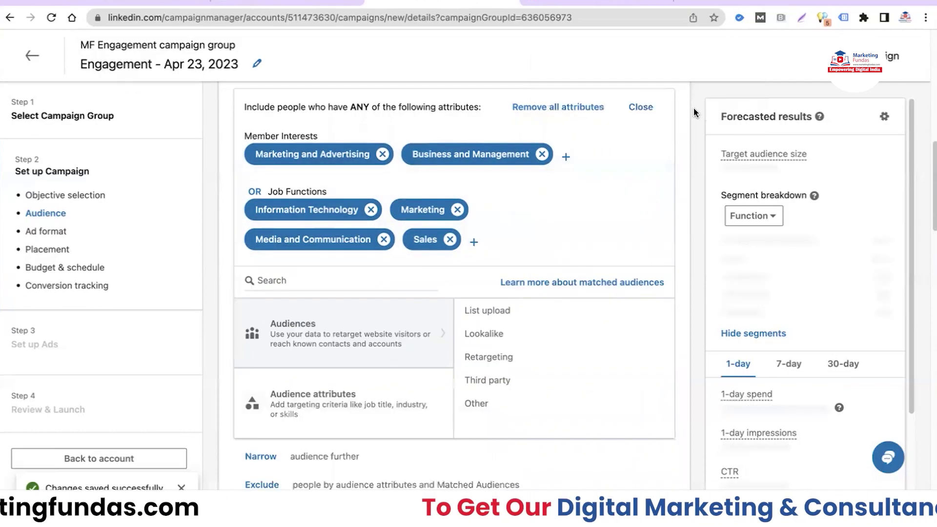
left_click(648, 141)
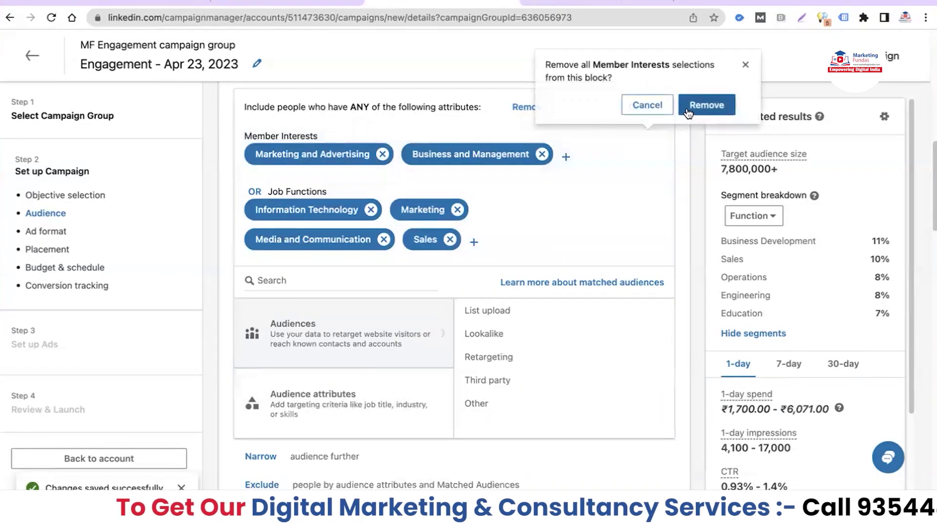
left_click(688, 113)
left_click(649, 141)
left_click(693, 109)
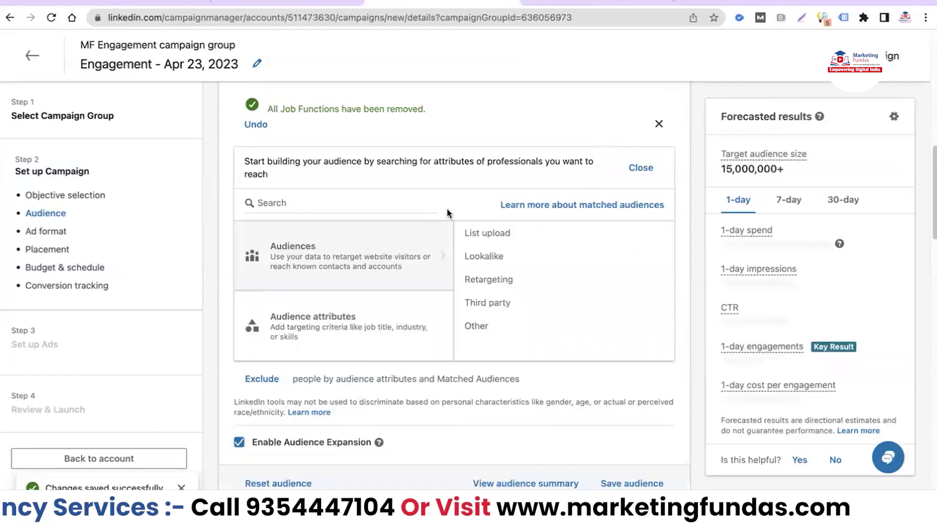
- Include people in the Consumer Services and Education company industries through the audience attributes
scroll(447, 214, "up", 2)
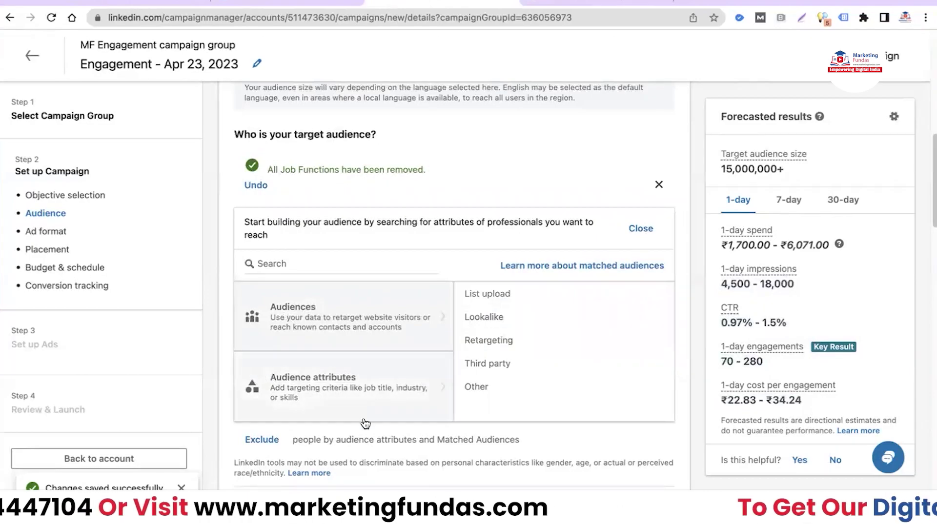
left_click(322, 378)
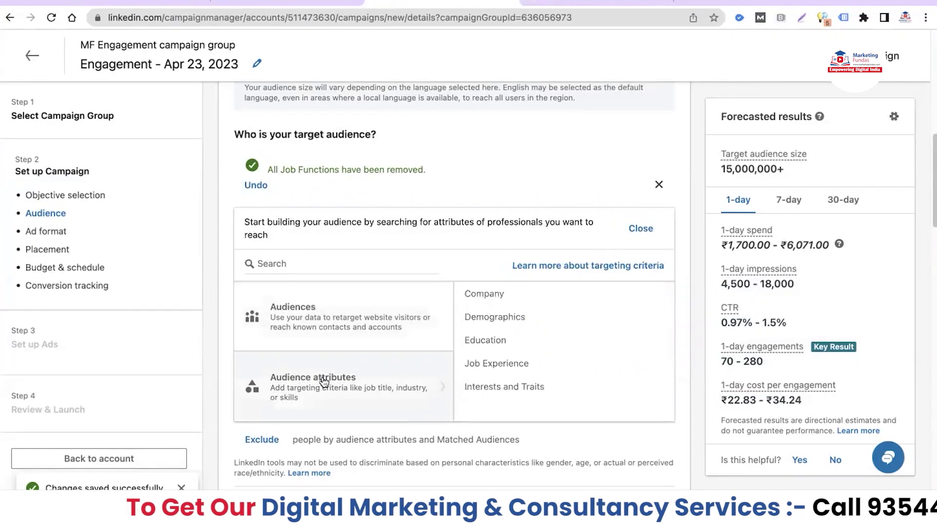
scroll(390, 339, "down", 2)
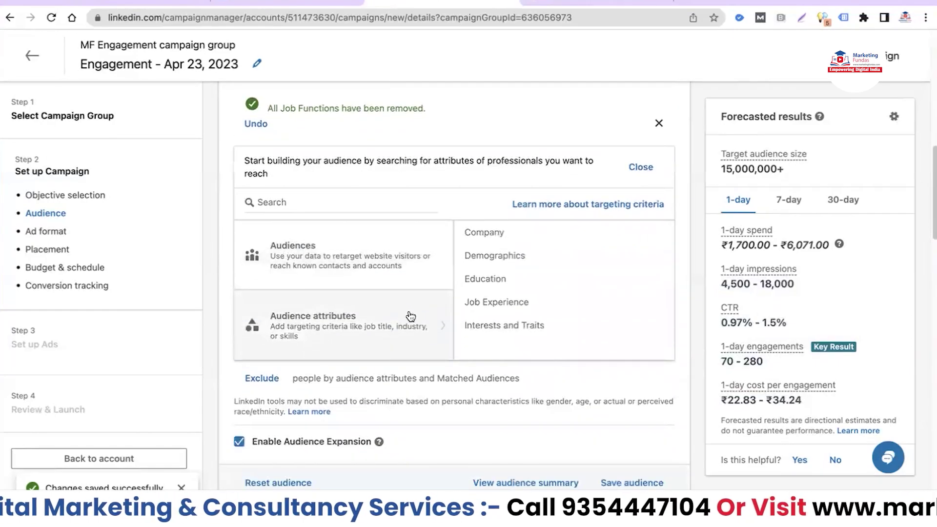
left_click(496, 236)
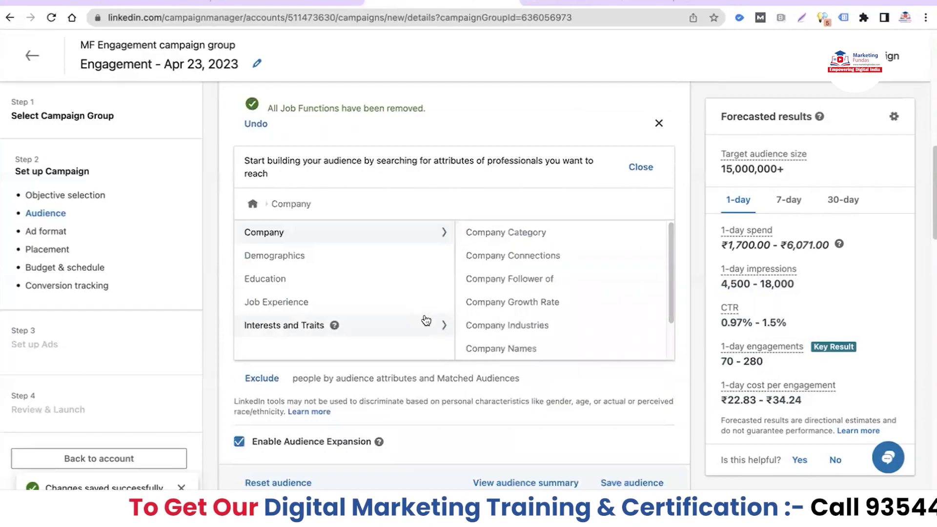
left_click(517, 327)
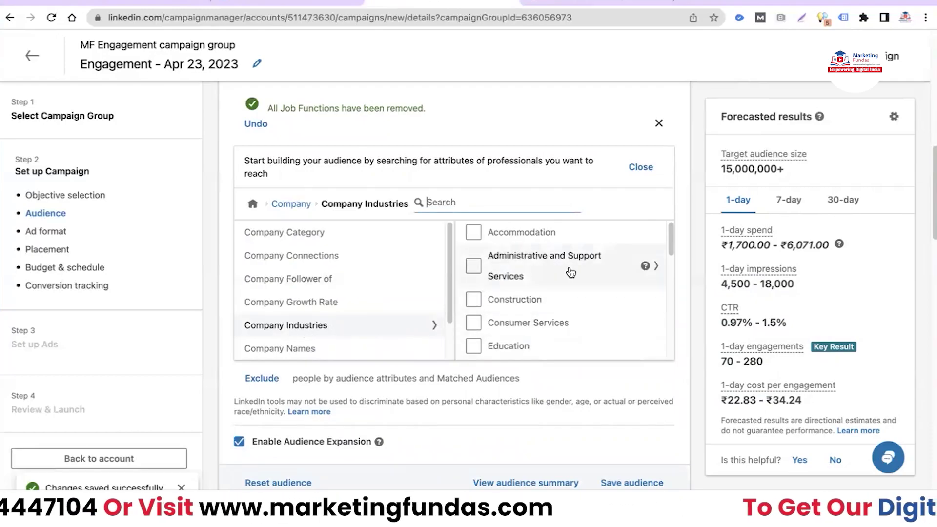
scroll(562, 275, "down", 2)
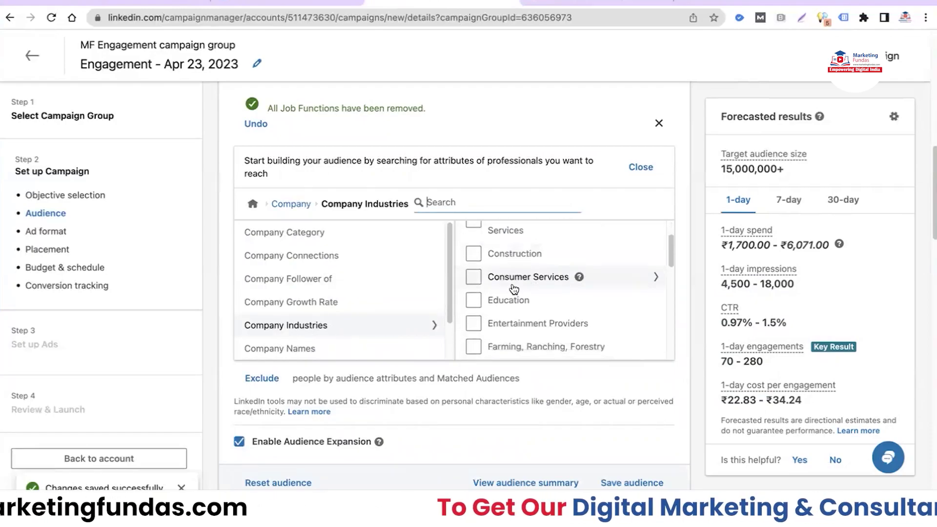
left_click(472, 278)
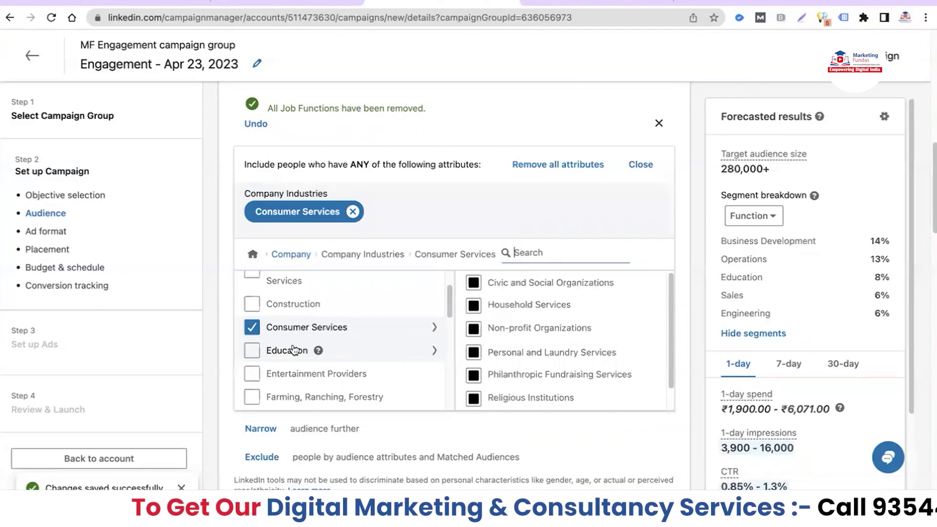
left_click(252, 350)
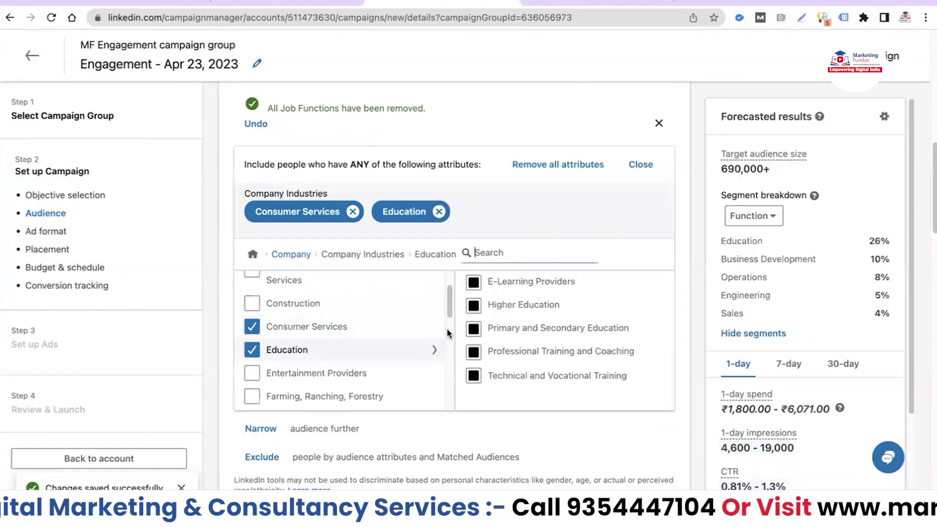
- Add Financial Services, Hospitals and Health Care, and Manufacturing to the included company industries
scroll(368, 342, "down", 1)
scroll(368, 342, "down", 1)
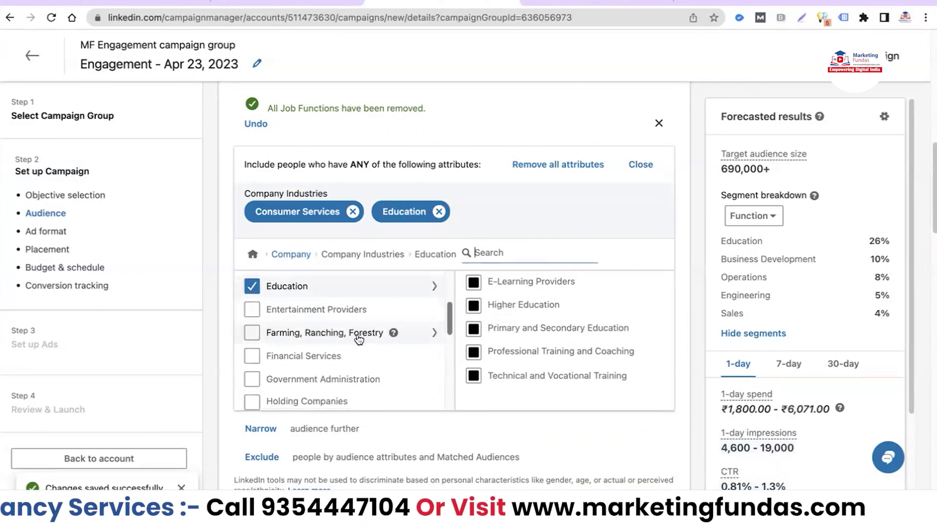
scroll(276, 366, "down", 1)
left_click(253, 352)
scroll(325, 365, "down", 5)
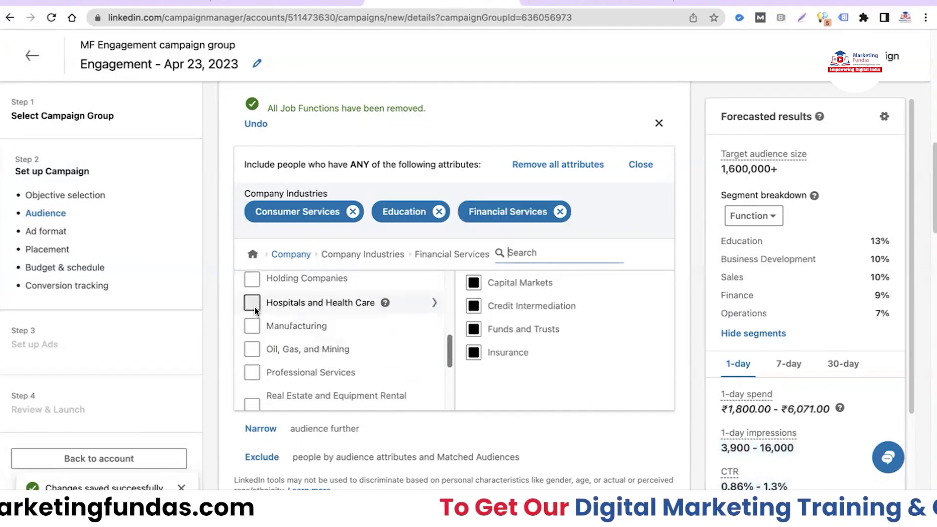
left_click(252, 303)
left_click(252, 356)
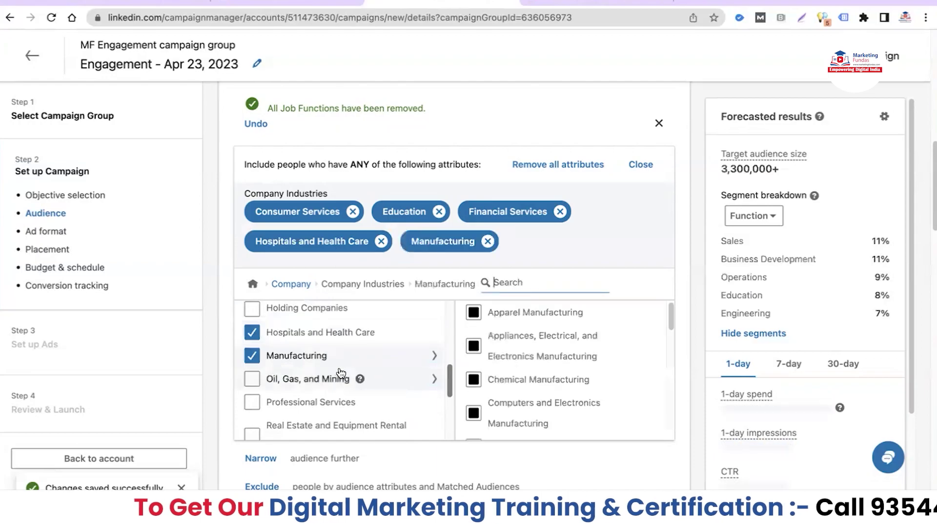
- Add Professional Services, Real Estate and Equipment Rental Services, Retail, and Technology, Information and Media to the included company industries
scroll(340, 373, "down", 3)
left_click(252, 324)
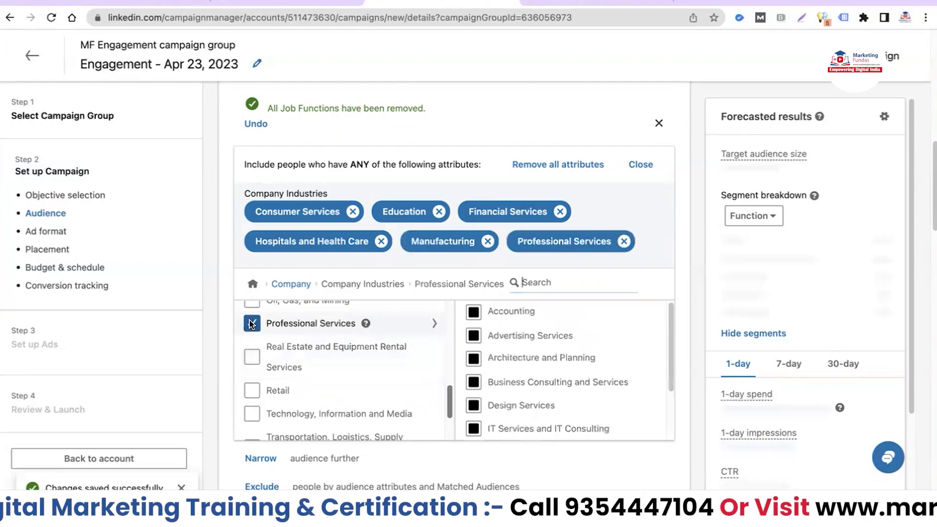
left_click(247, 357)
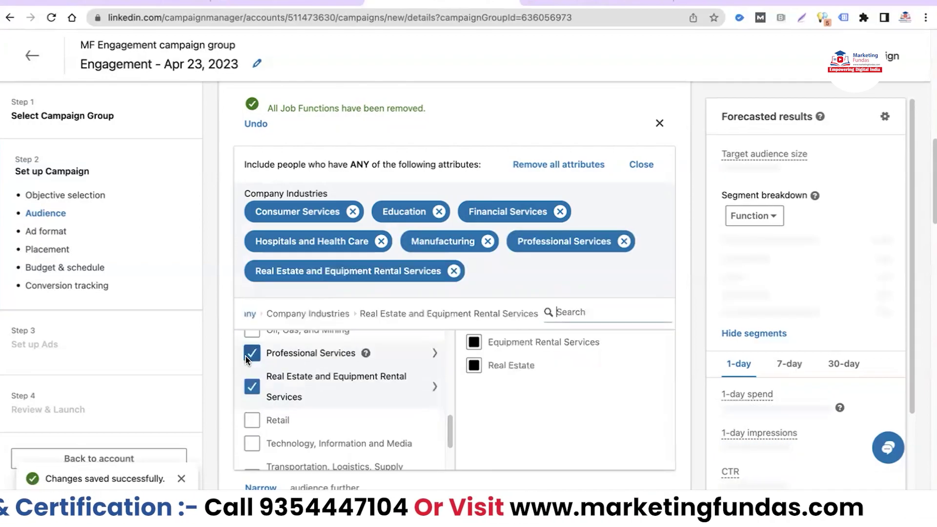
scroll(303, 379, "down", 2)
left_click(252, 360)
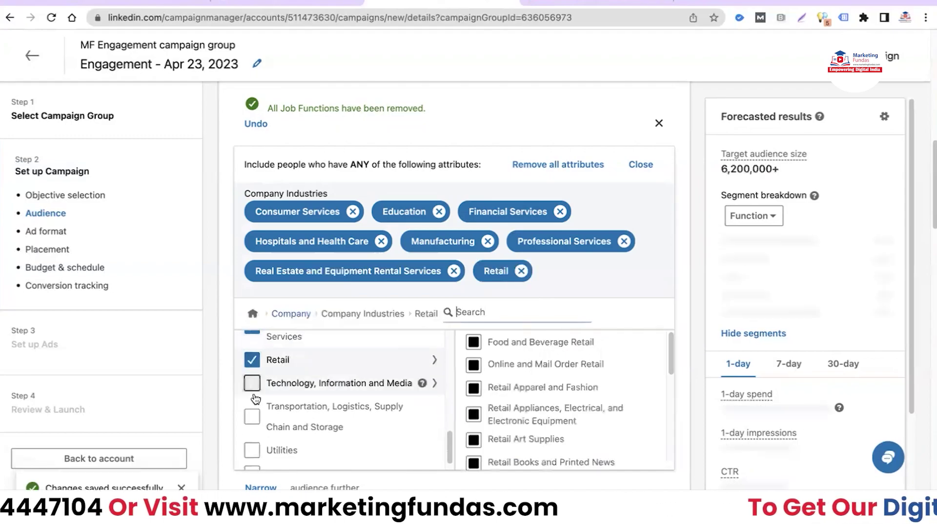
left_click(252, 383)
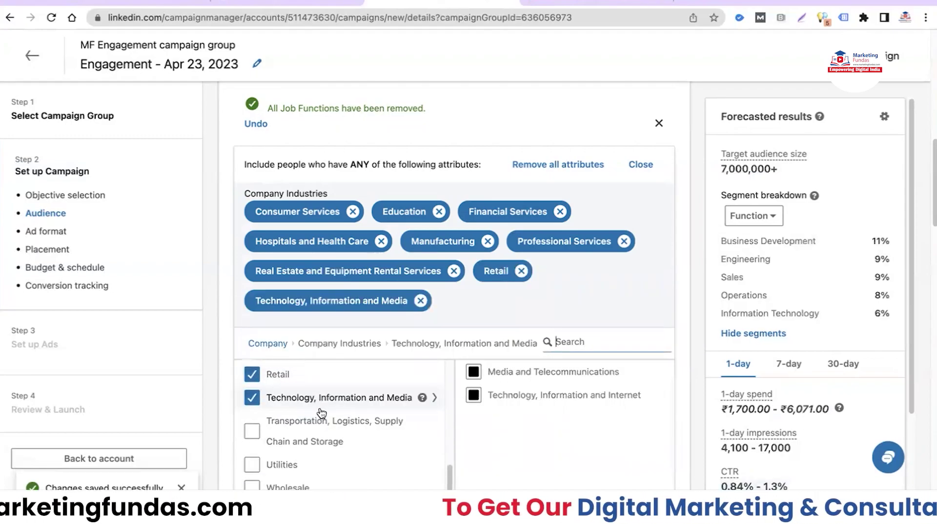
- Check the remaining company industries and return to the list of Company attribute categories
scroll(322, 414, "down", 1)
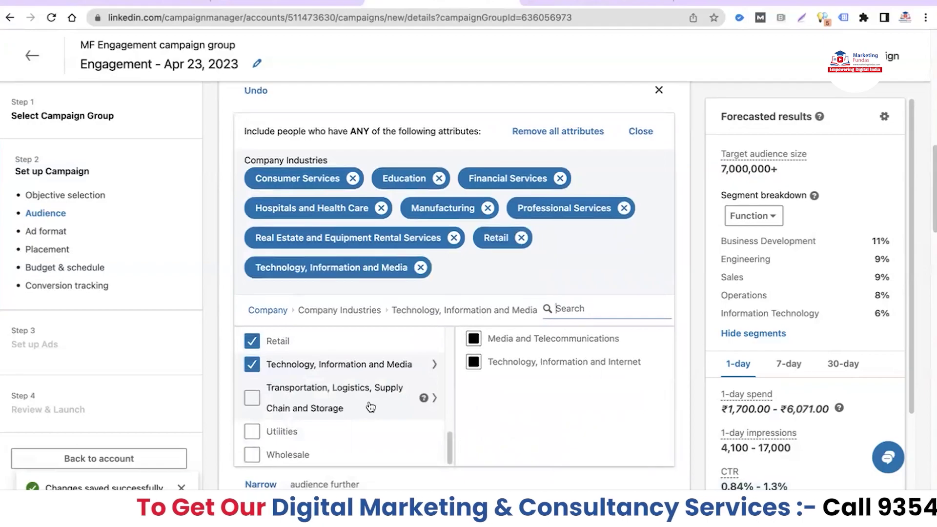
scroll(370, 408, "up", 1)
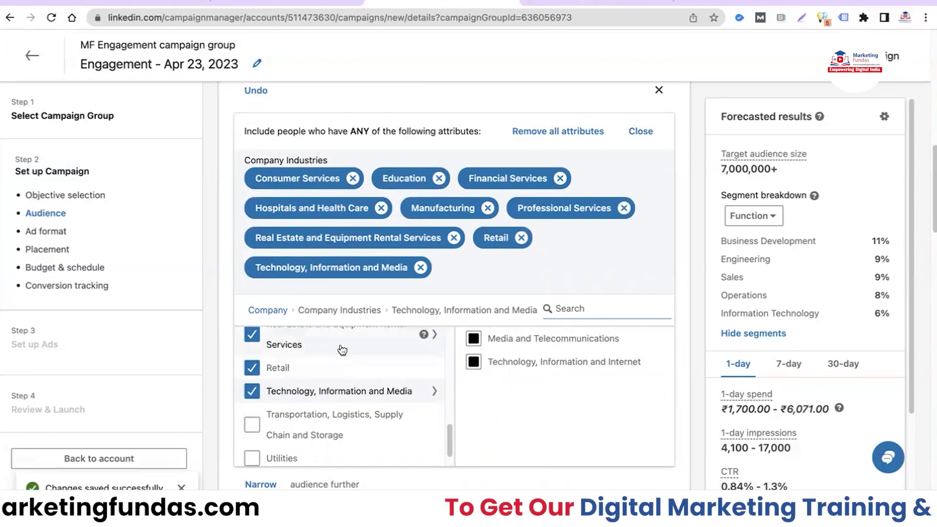
left_click(223, 270)
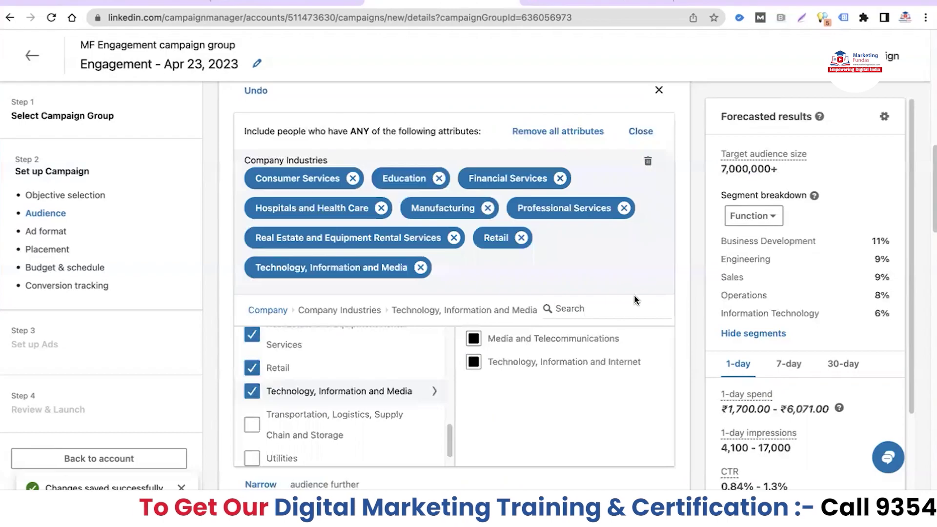
scroll(634, 294, "down", 3)
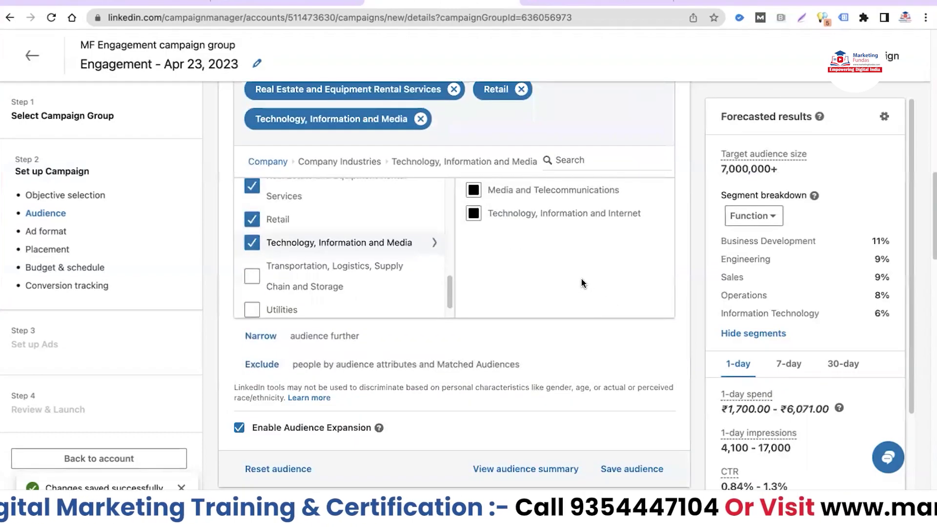
left_click(268, 161)
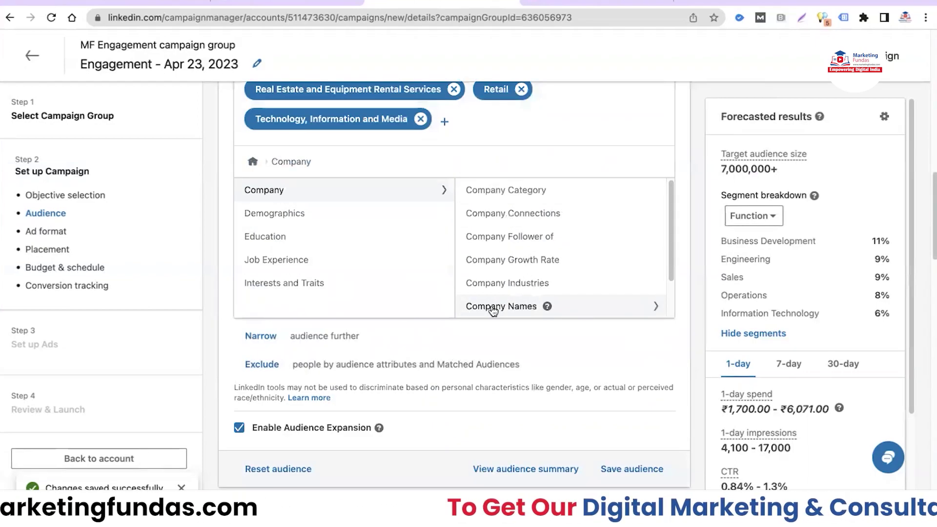
- Review the Company Industries list and the Demographics options among the audience attributes
left_click(509, 284)
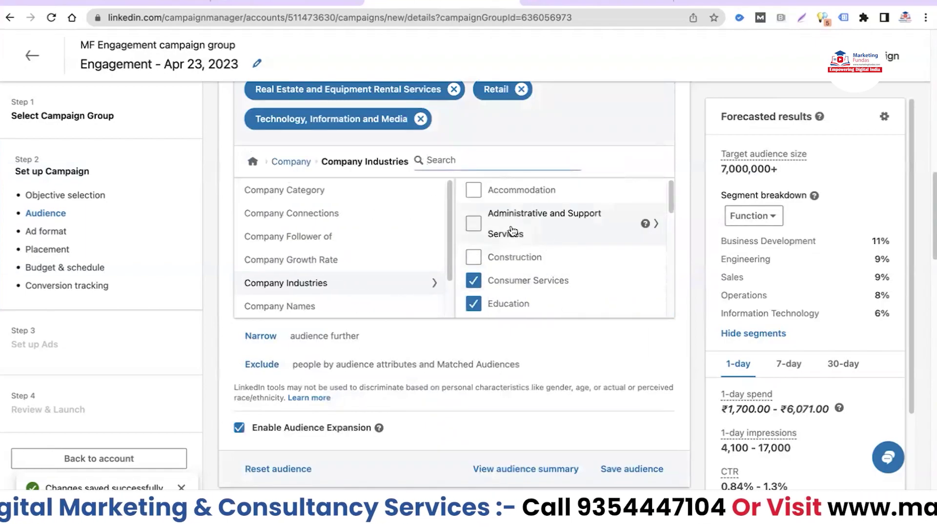
scroll(508, 246, "down", 1)
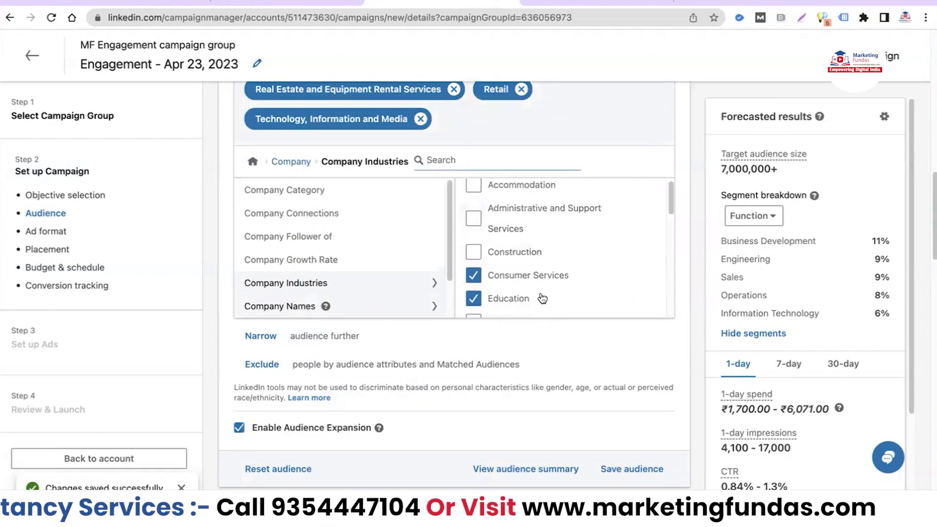
left_click(275, 161)
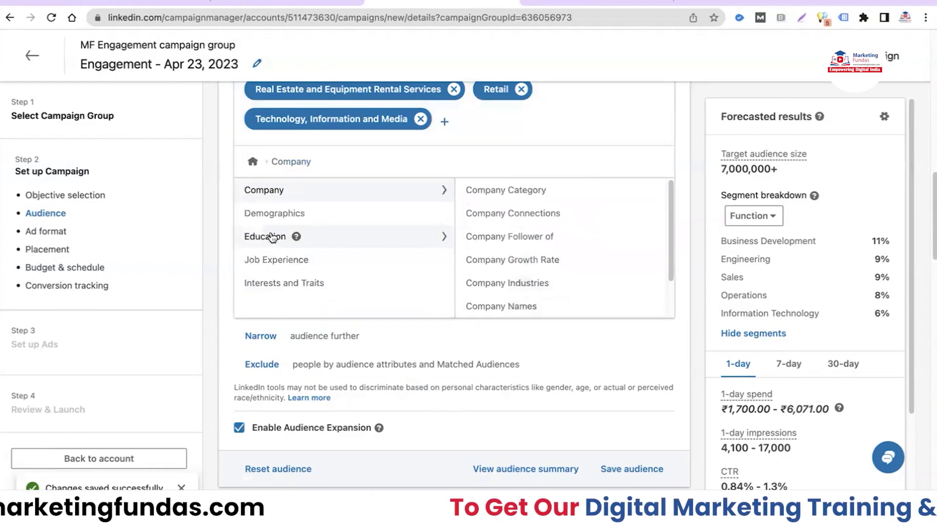
left_click(268, 219)
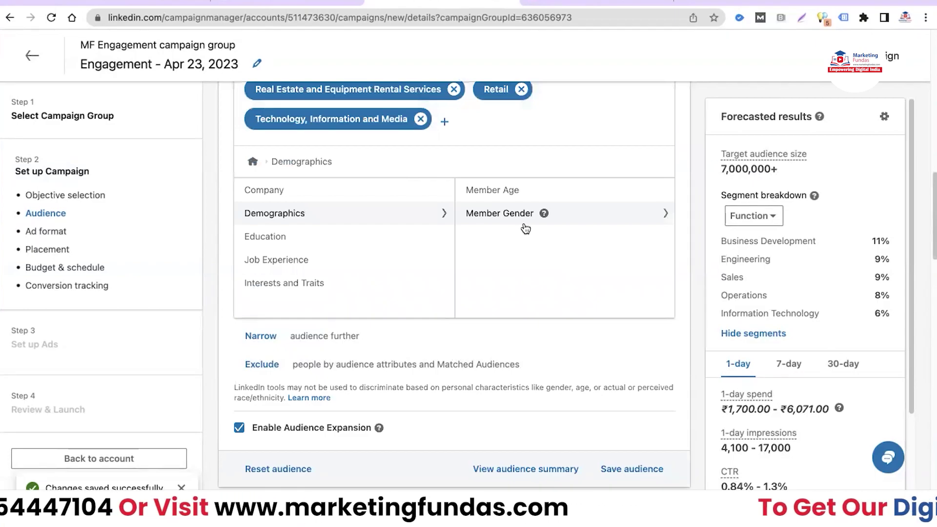
- Add the Business Development, Marketing and Sales job functions under Job Experience to the audience criteria
left_click(273, 264)
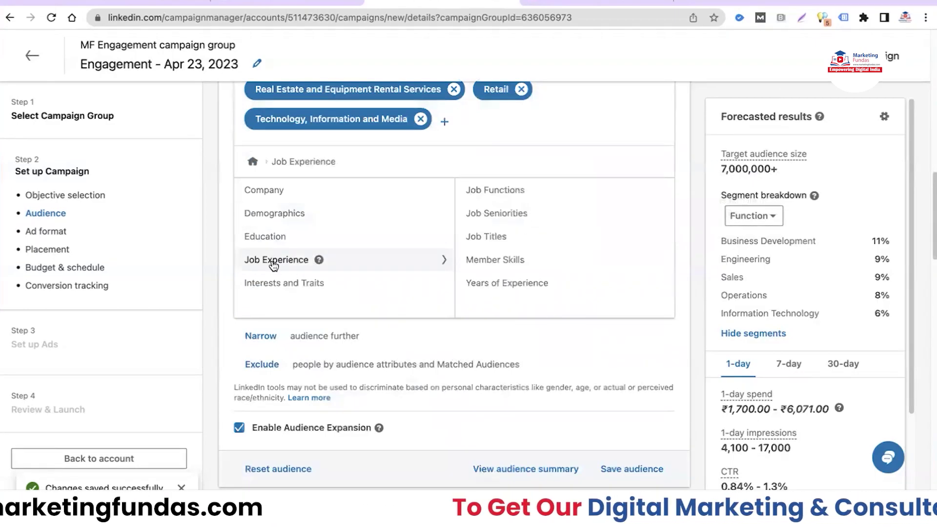
left_click(496, 191)
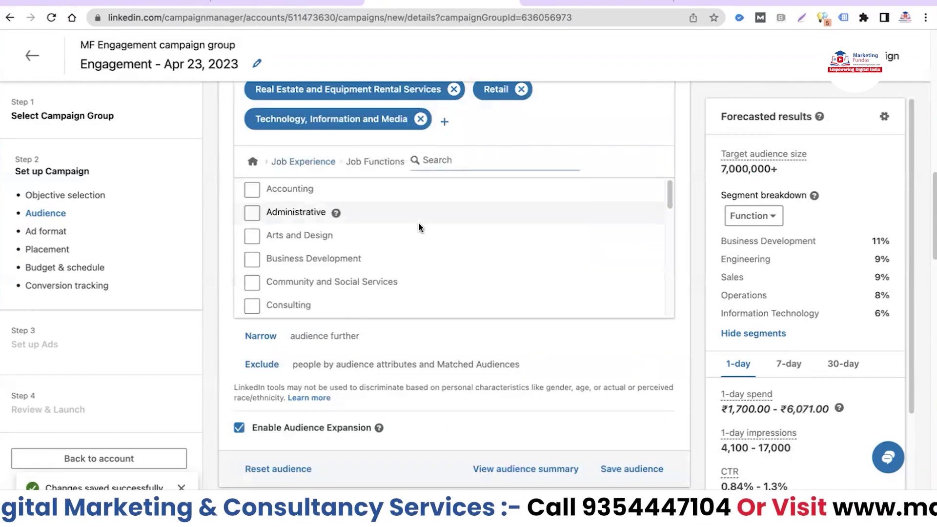
left_click(252, 258)
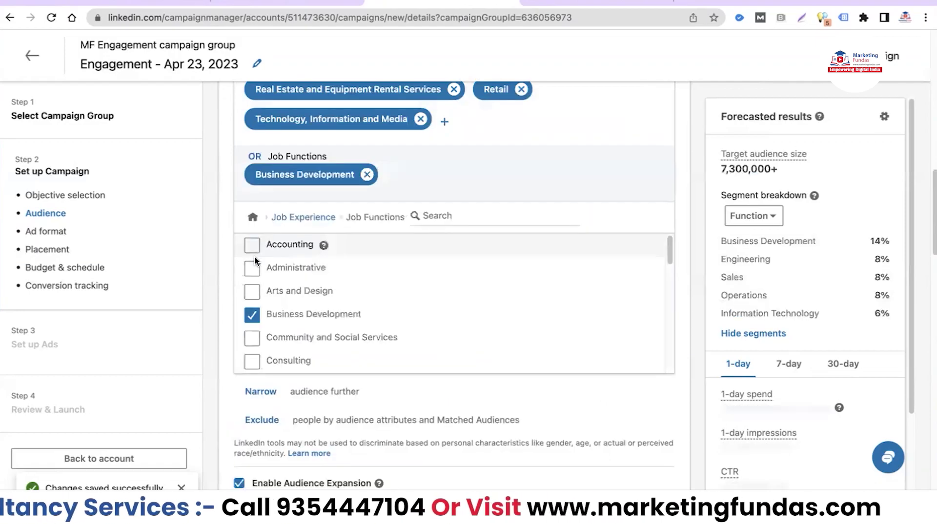
scroll(319, 305, "down", 2)
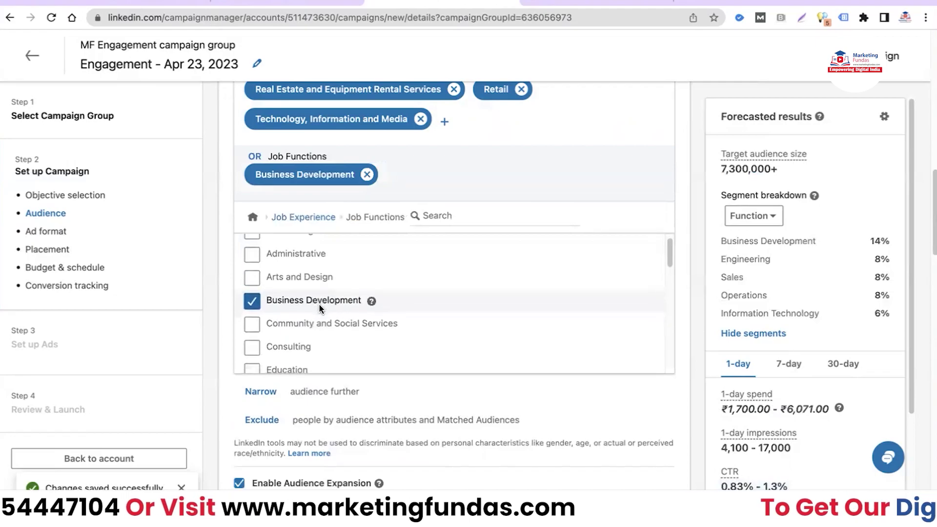
scroll(318, 306, "down", 4)
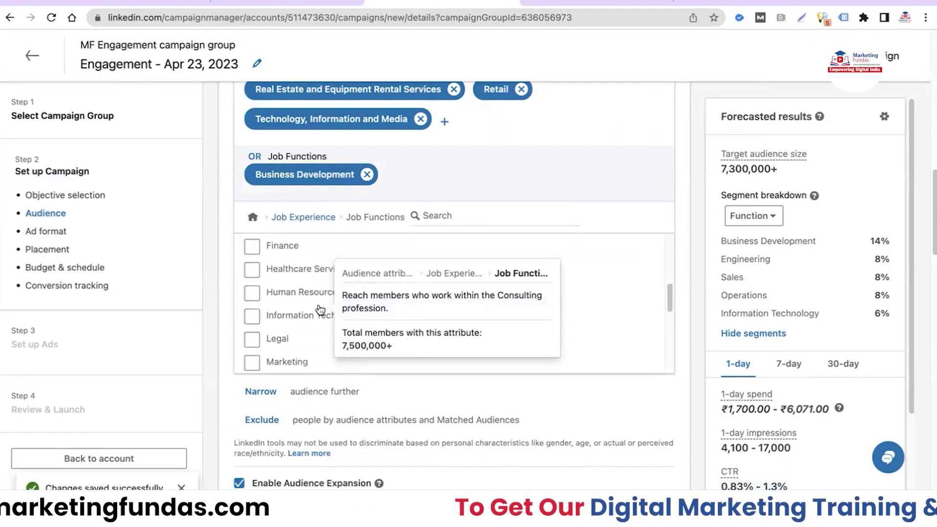
scroll(418, 336, "down", 2)
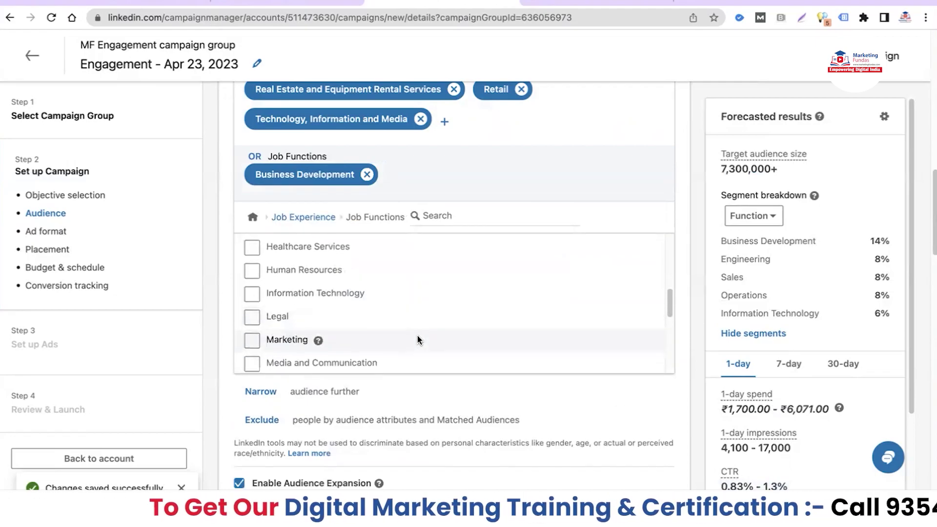
left_click(252, 315)
scroll(362, 315, "down", 5)
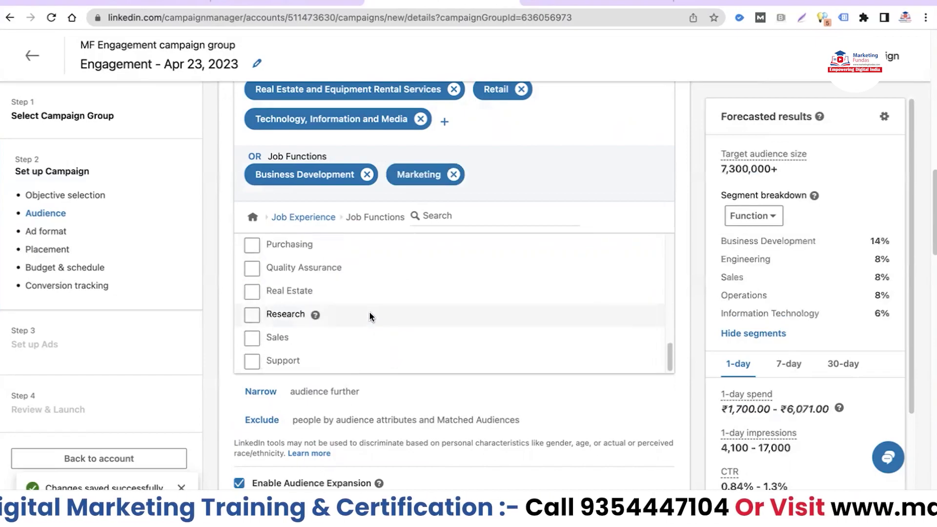
left_click(252, 337)
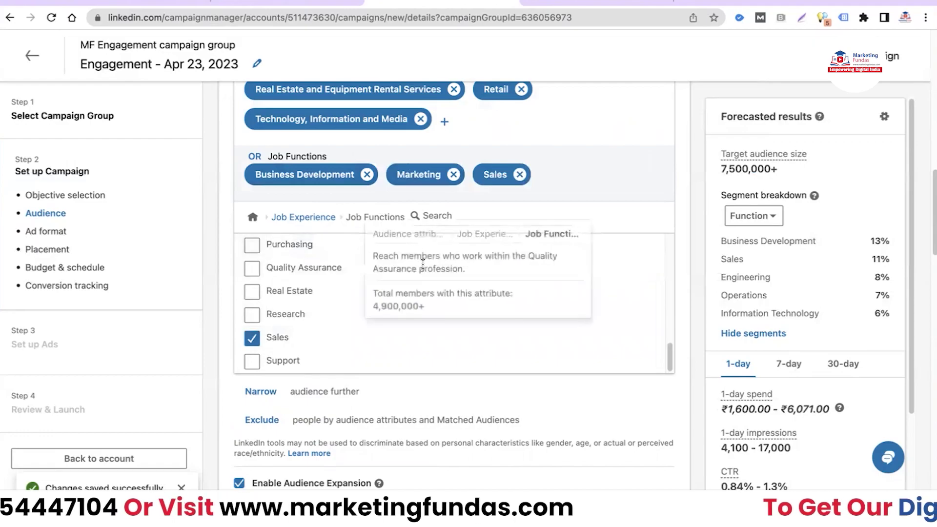
- Review the audience expansion settings and the full audience summary, and close the summary
scroll(225, 291, "down", 5)
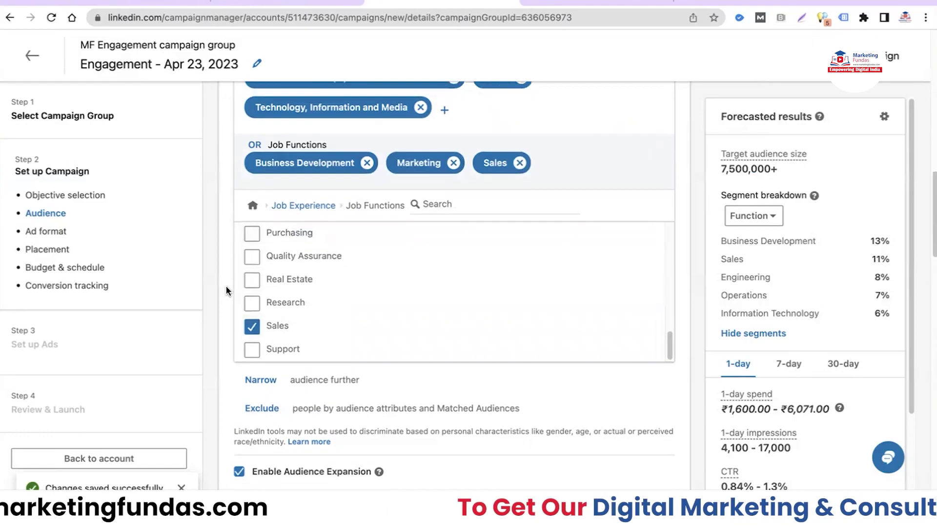
scroll(226, 290, "down", 1)
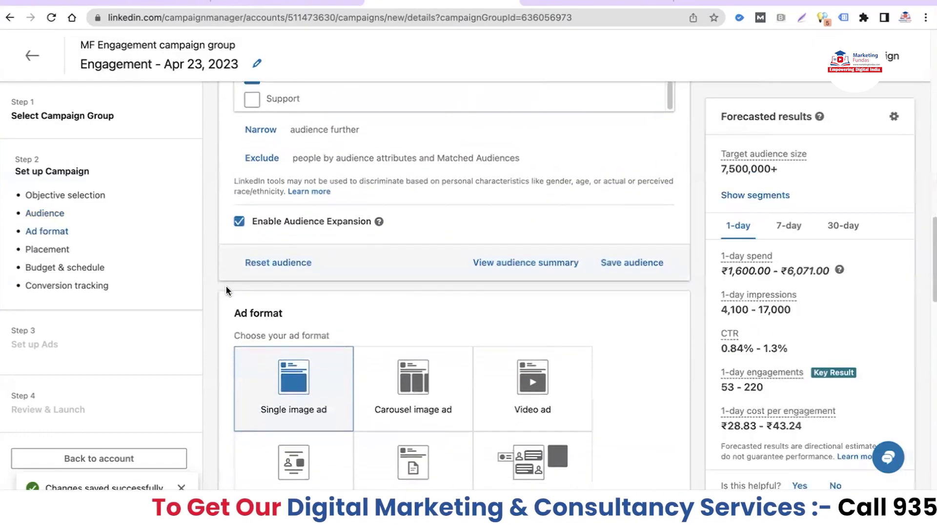
scroll(313, 229, "up", 12)
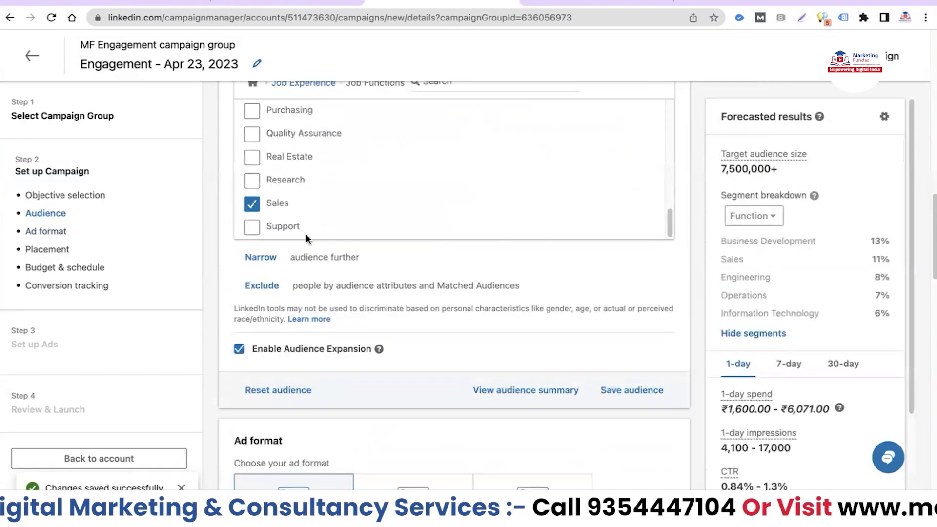
scroll(357, 334, "down", 5)
scroll(358, 338, "down", 6)
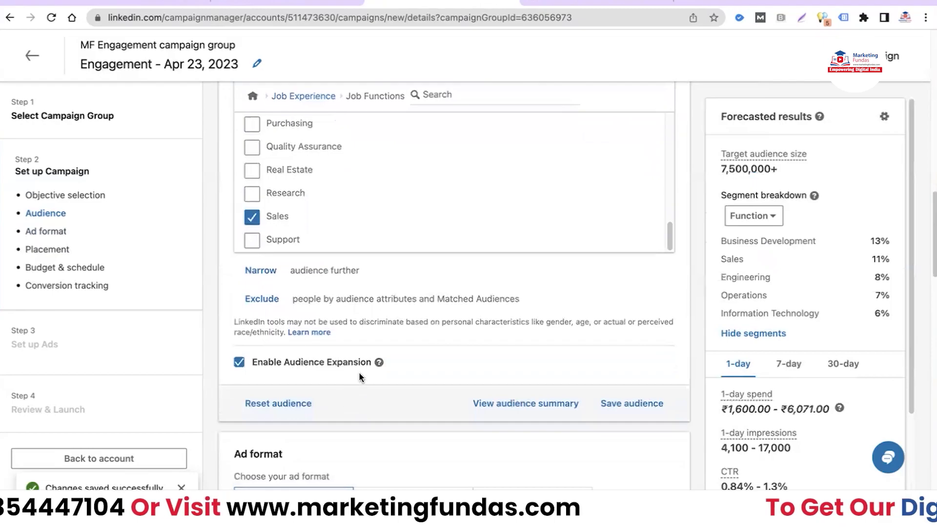
scroll(356, 375, "down", 2)
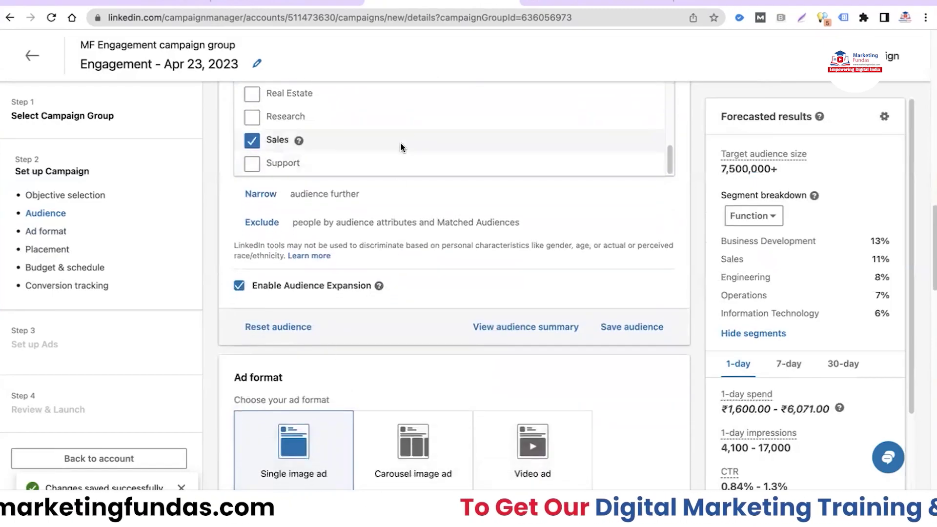
left_click(529, 329)
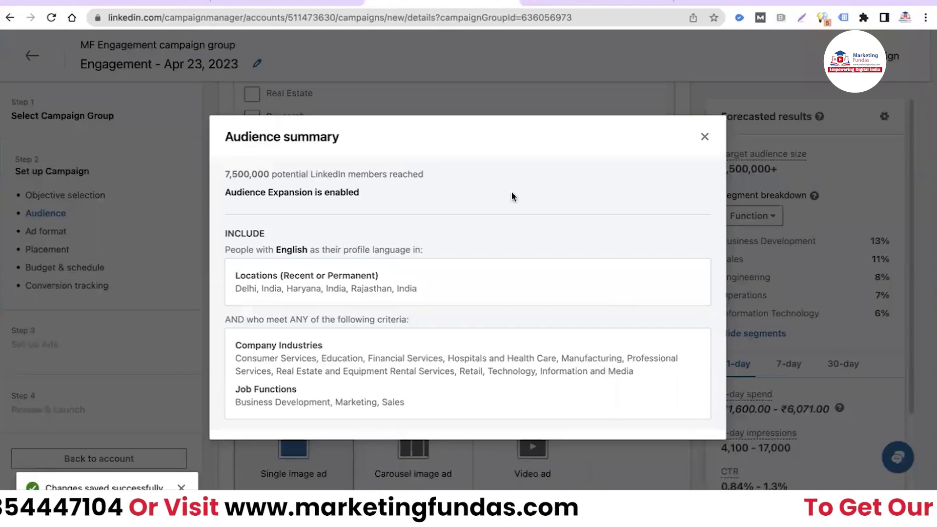
left_click(705, 137)
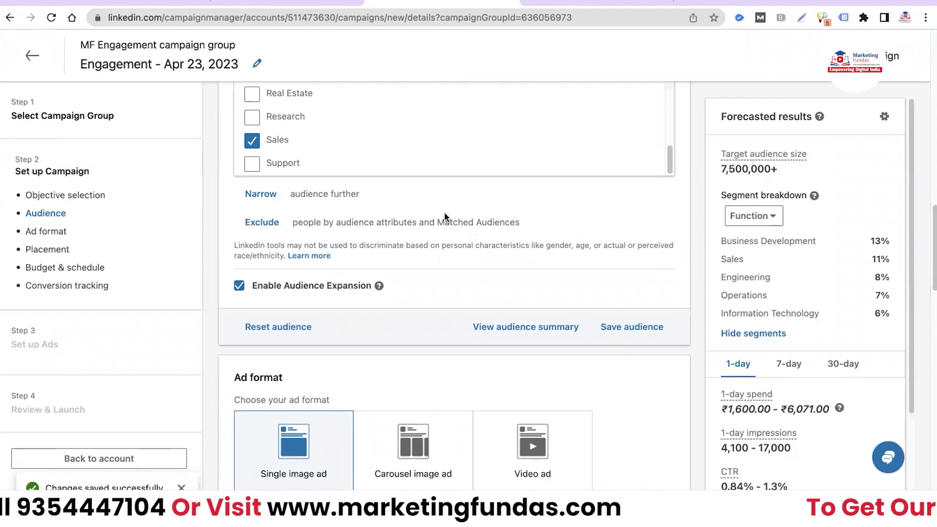
- Save the audience as "MF Engagement Ads Audienc" and check it in the list of saved audiences
left_click(615, 325)
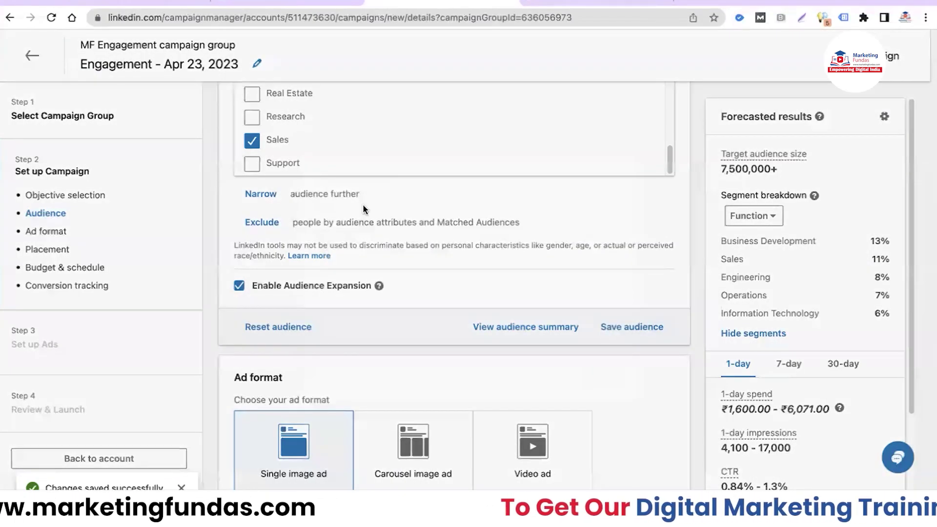
left_click(416, 226)
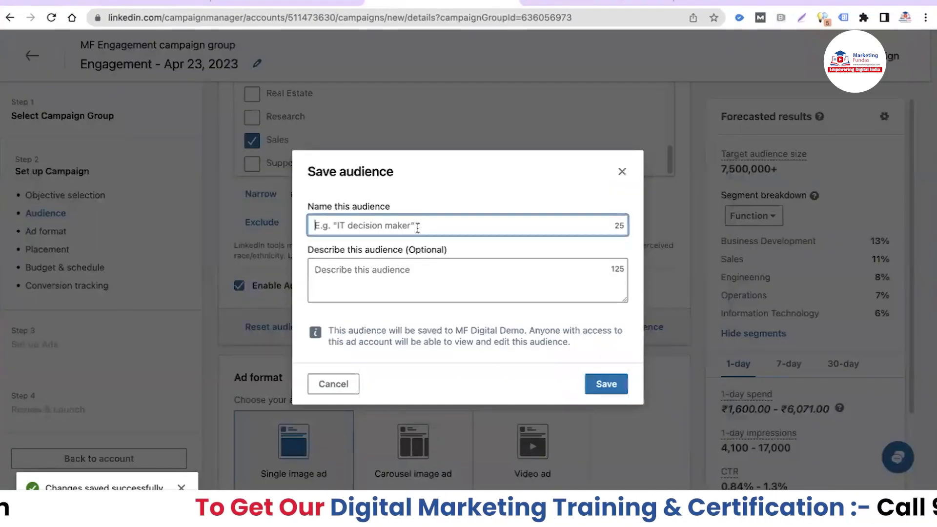
type("MF Enga")
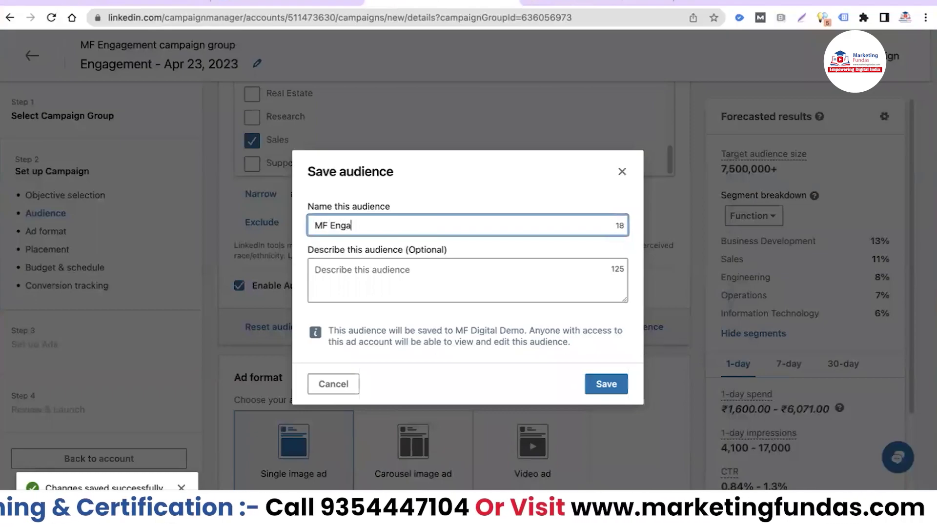
type("gement Ads")
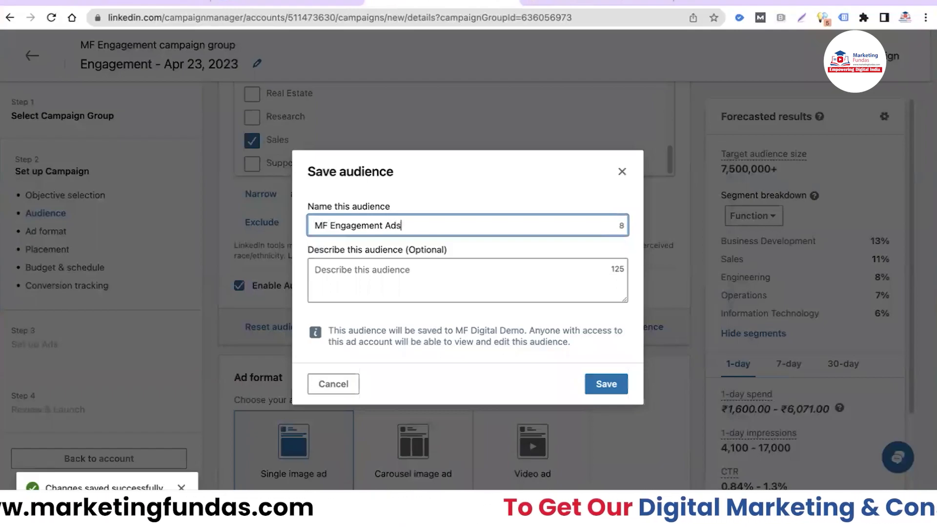
type(" Audienc")
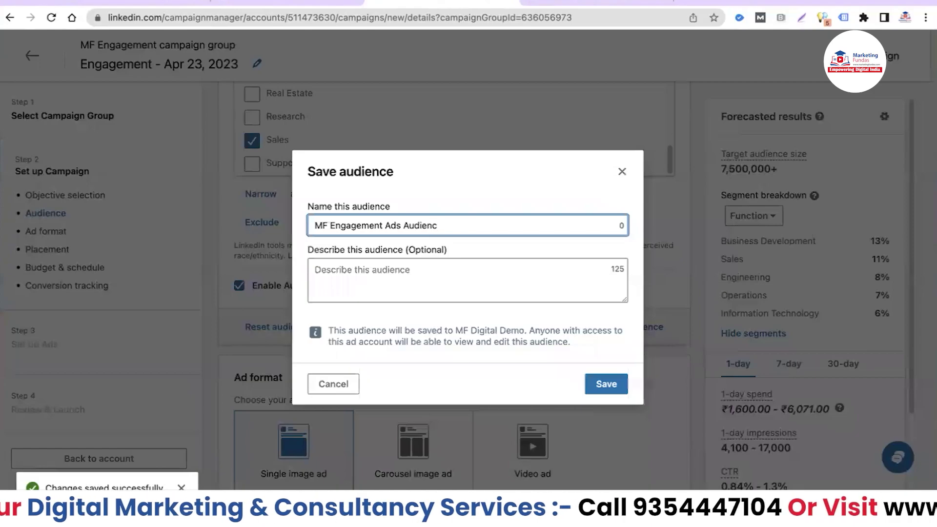
left_click(608, 386)
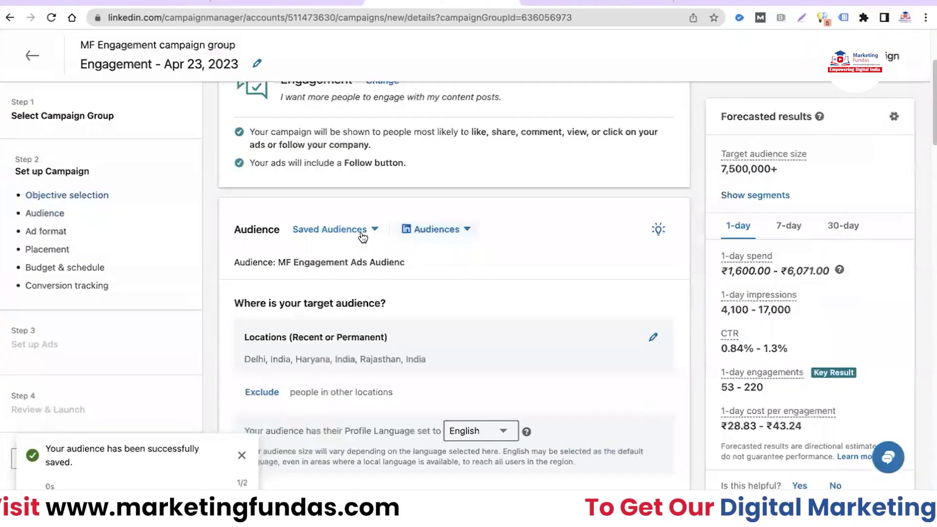
left_click(362, 235)
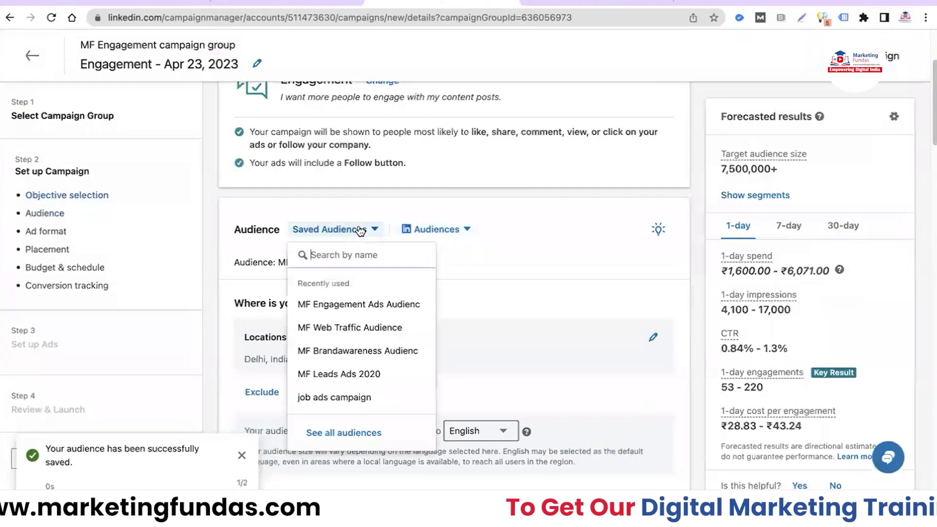
left_click(507, 288)
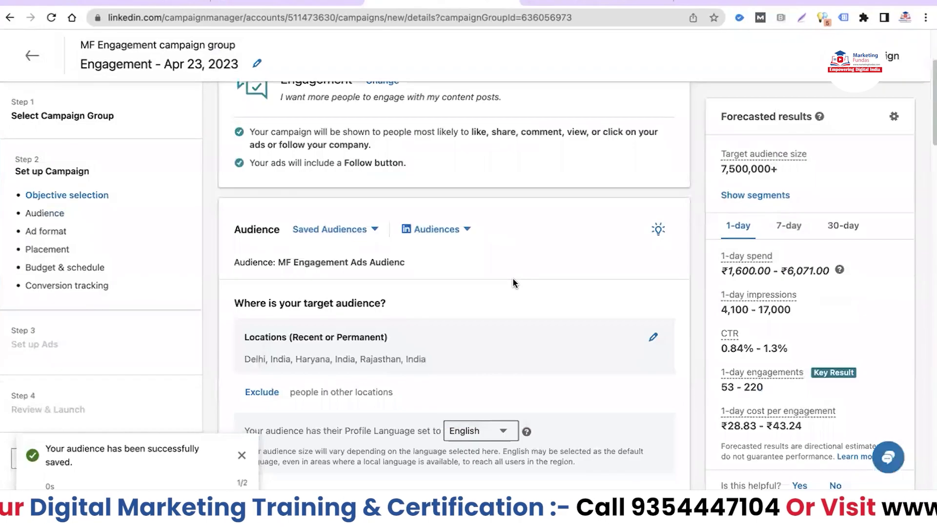
- Review the available ad formats and ad placements, and show the Brand Safety options
scroll(513, 278, "down", 5)
scroll(512, 277, "down", 7)
scroll(512, 278, "down", 7)
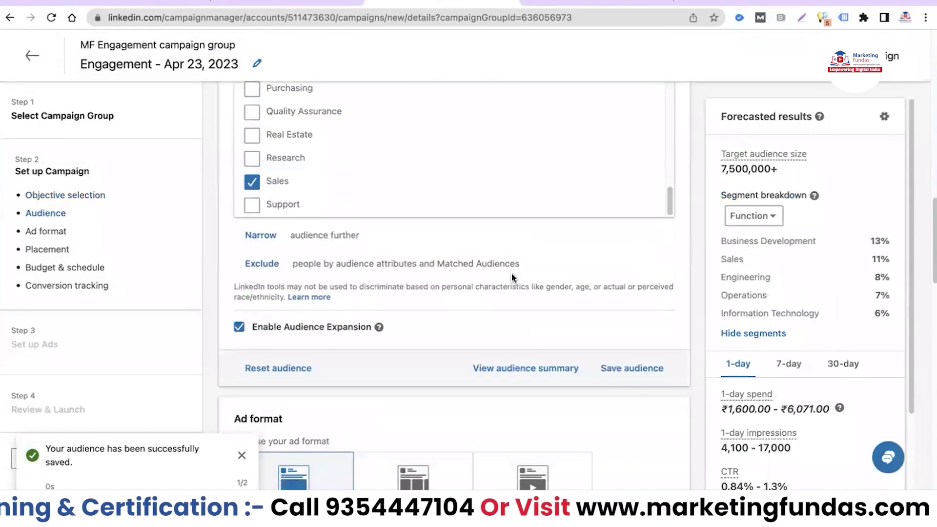
scroll(451, 285, "down", 2)
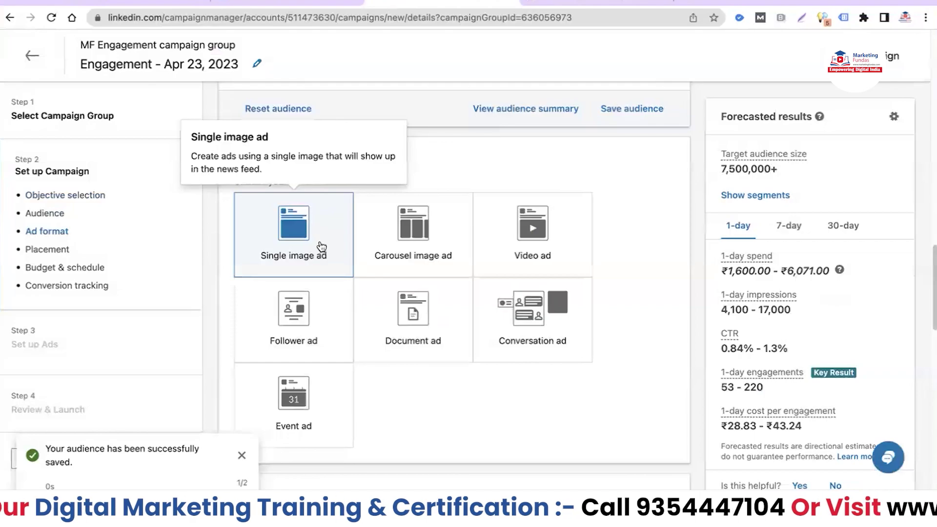
scroll(654, 333, "down", 5)
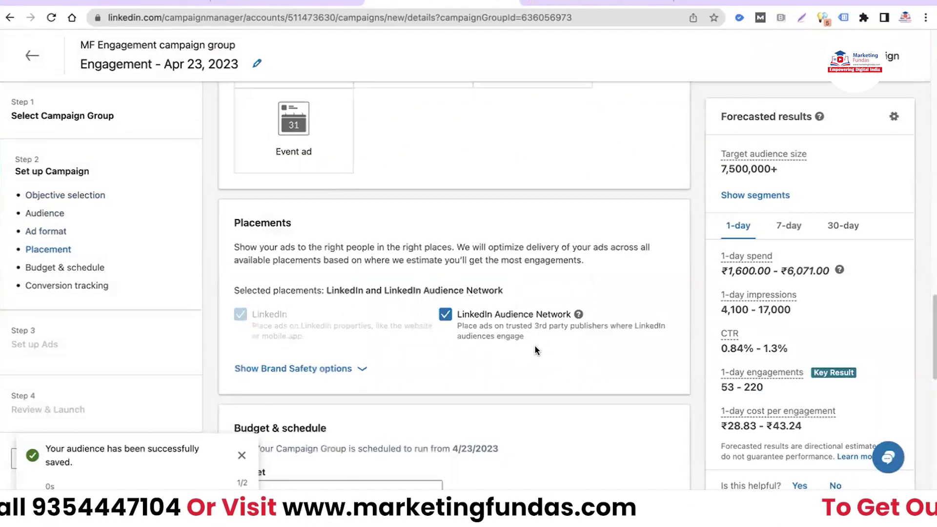
scroll(524, 301, "down", 2)
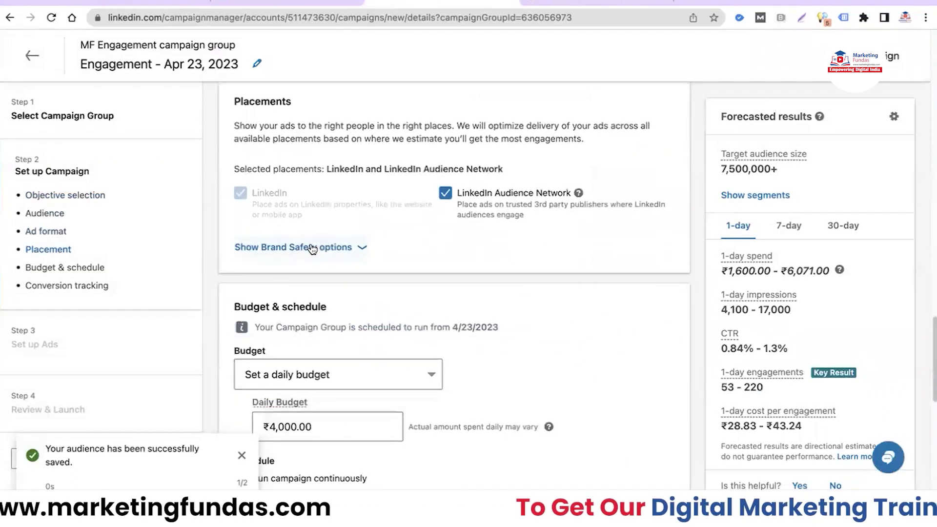
left_click(310, 249)
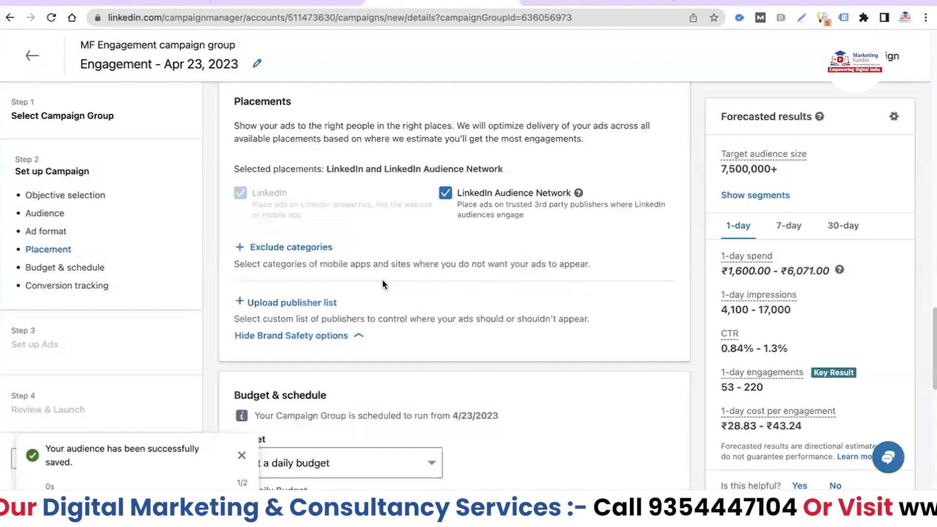
- Set the campaign to use a lifetime budget of ₹500,000
scroll(390, 281, "down", 2)
scroll(426, 272, "down", 3)
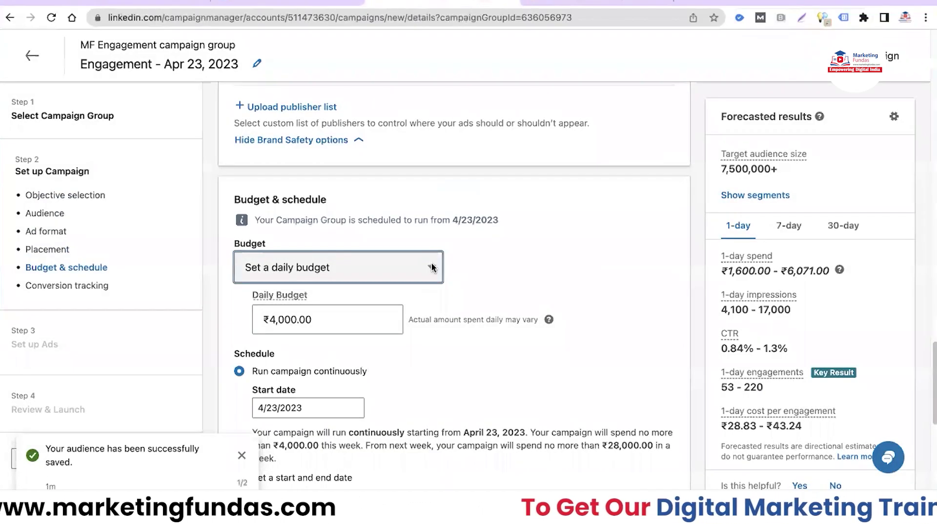
left_click(312, 269)
left_click(281, 288)
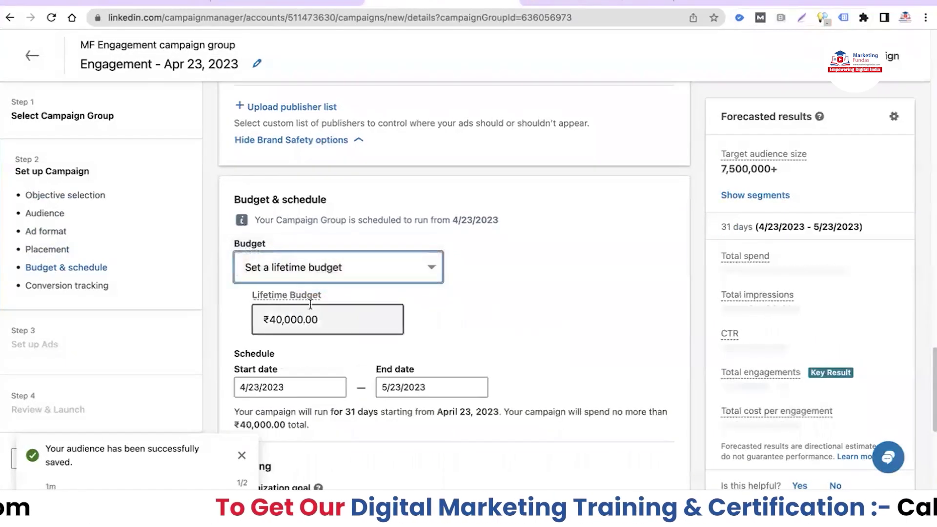
left_click(343, 315)
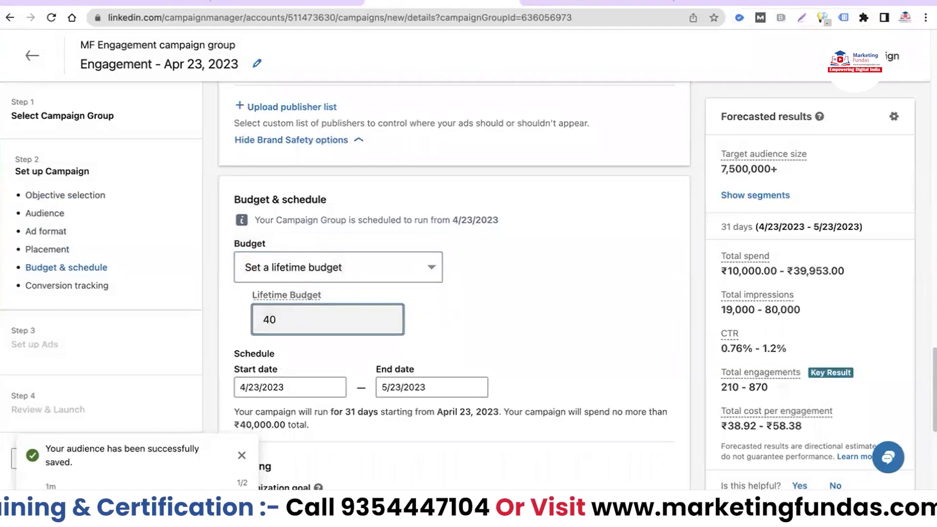
type("000")
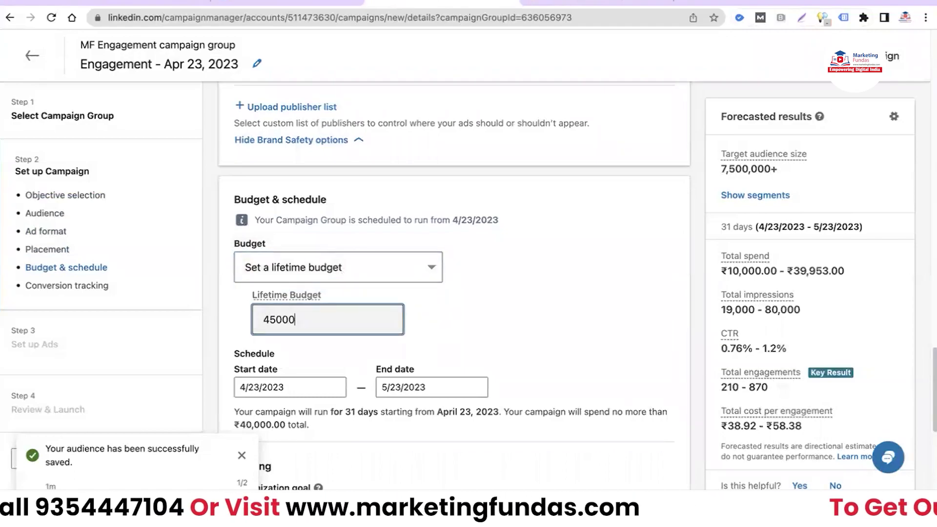
type("50000")
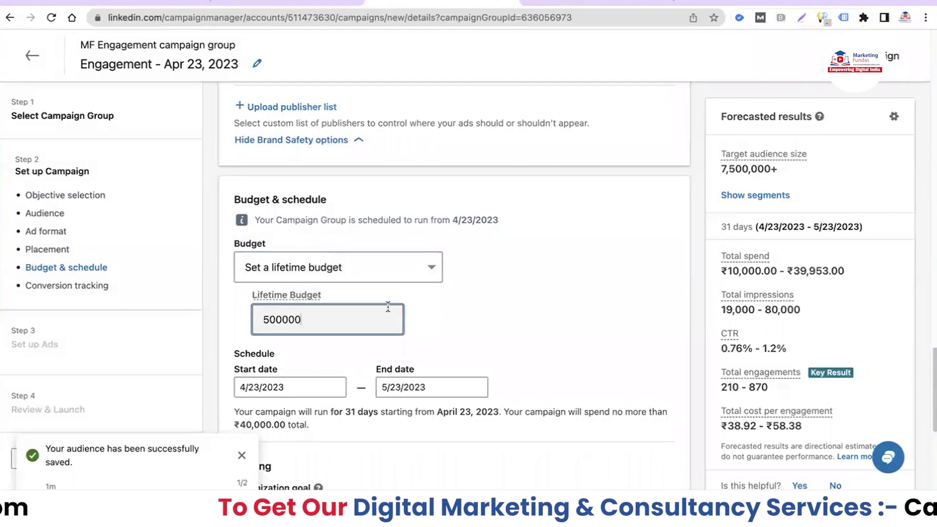
type("0")
left_click(515, 329)
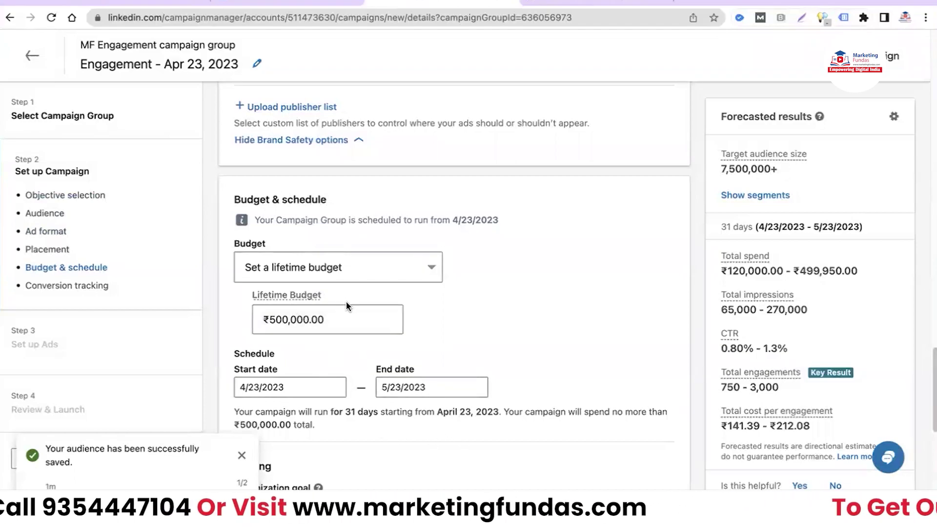
- Switch the campaign to a daily budget of ₹2,000 and schedule it to run continuously
left_click(435, 277)
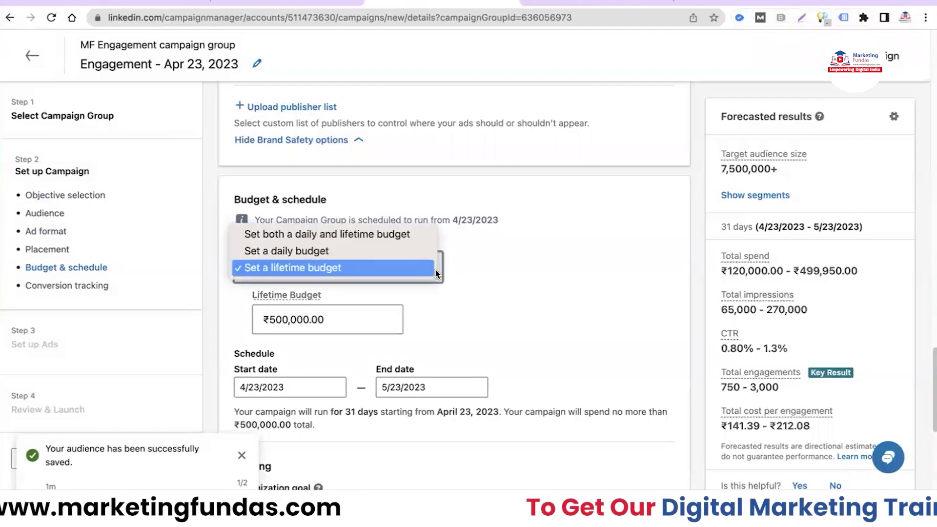
key("Escape")
left_click(296, 251)
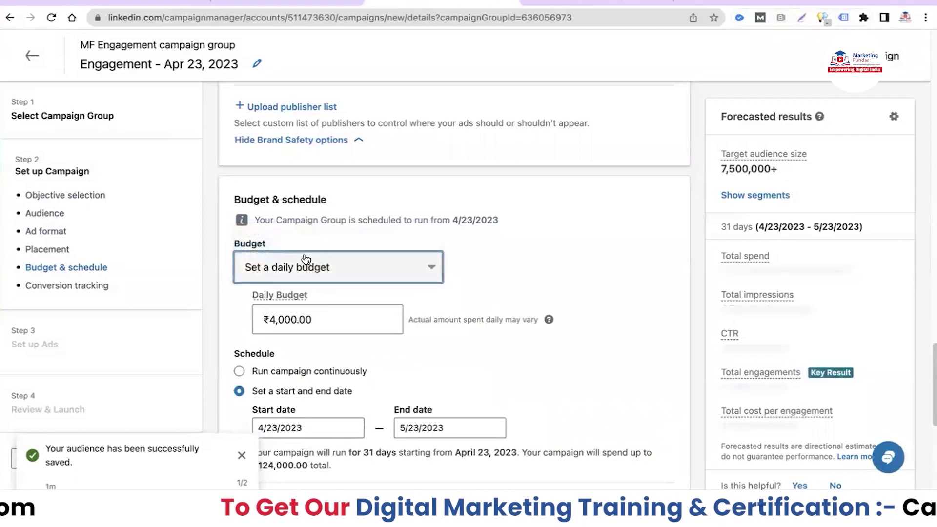
left_click(325, 319)
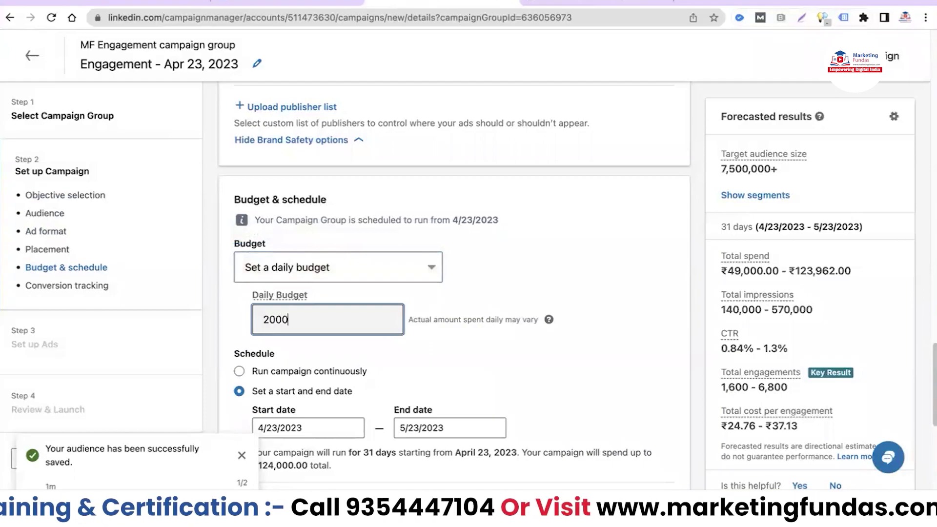
left_click(611, 295)
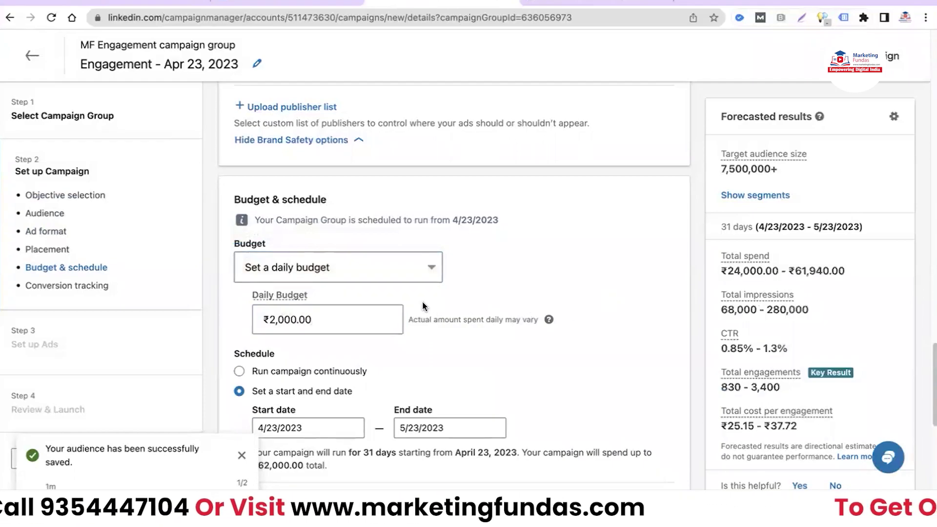
scroll(438, 308, "down", 3)
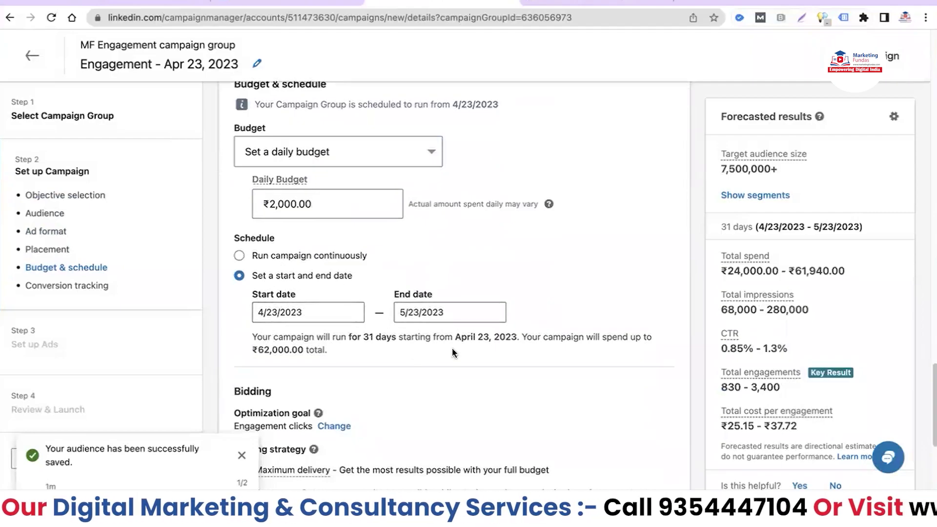
left_click(240, 256)
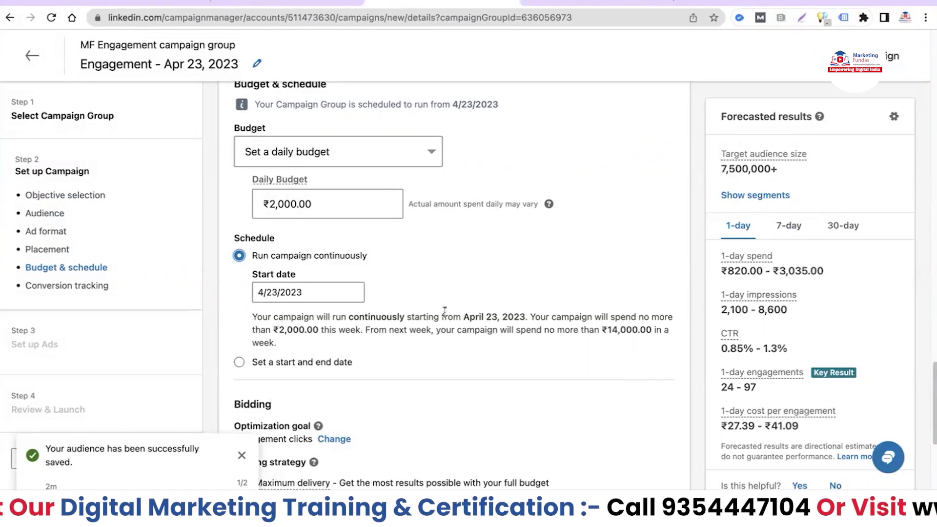
- Examine the 7-day and 30-day forecasted results for the campaign
scroll(445, 311, "down", 3)
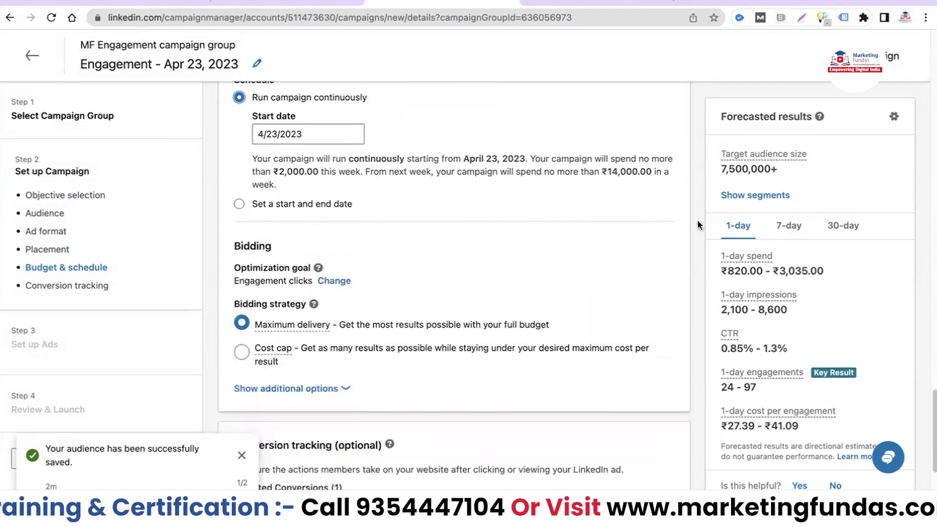
left_click(785, 226)
left_click(846, 226)
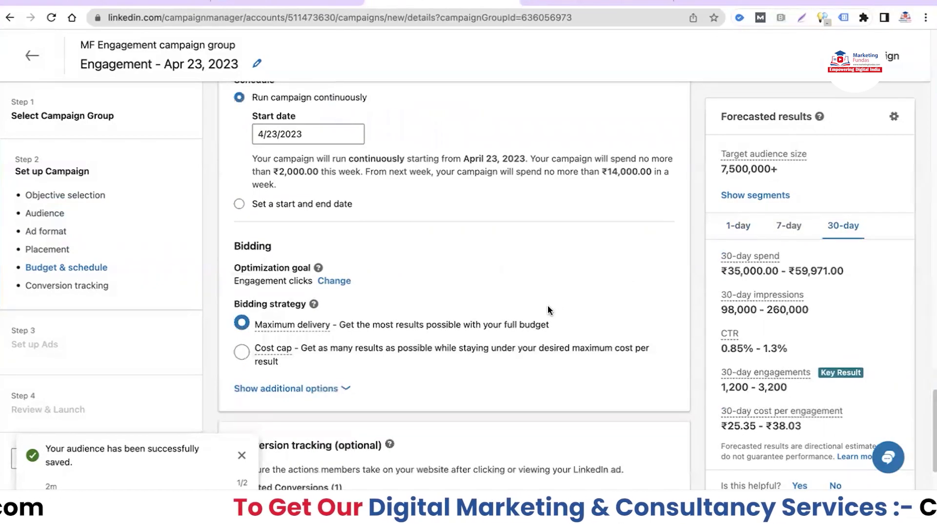
- Review the optimization goal choices for bidding and choose Engagement clicks
scroll(390, 292, "down", 1)
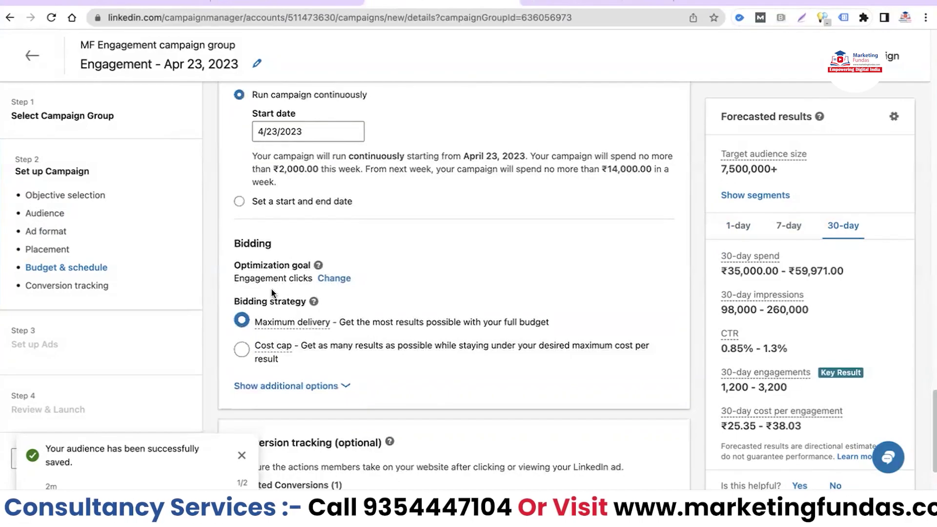
left_click(333, 281)
left_click(411, 288)
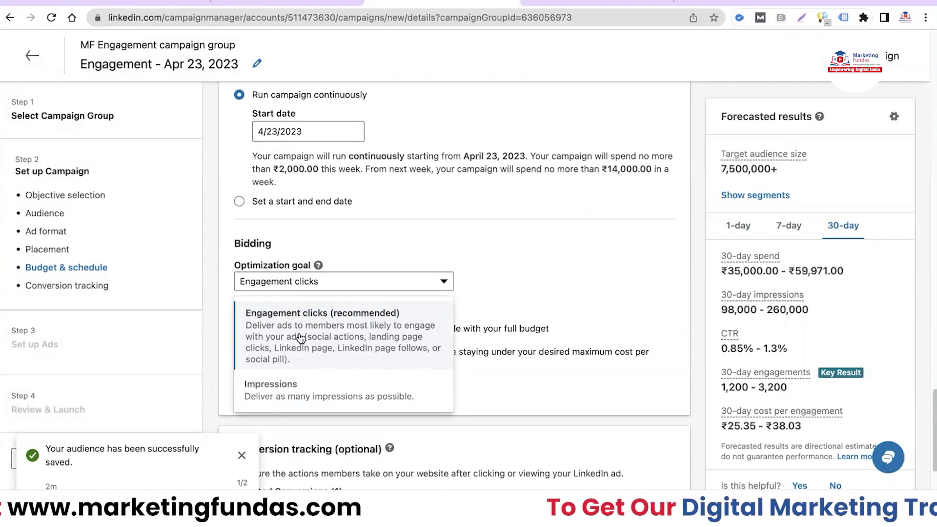
left_click(344, 336)
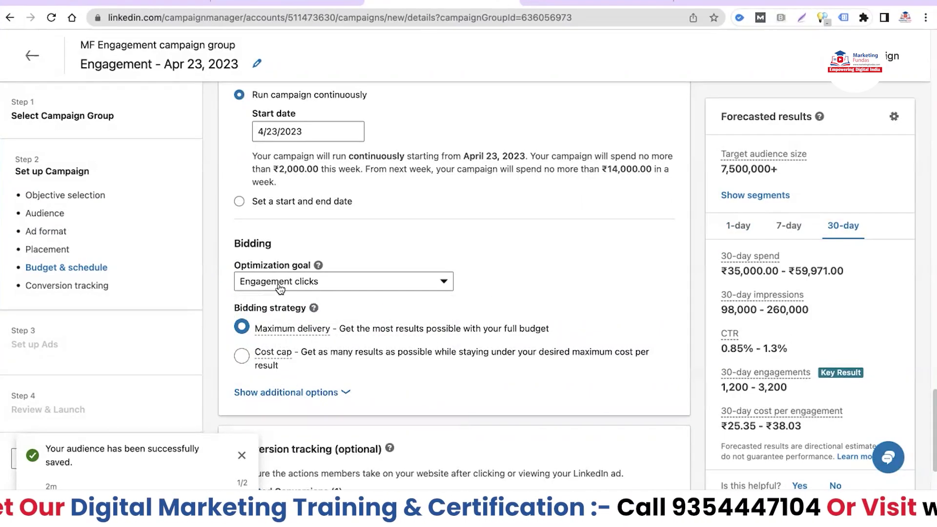
- Read the Maximum delivery explanation and set the bidding strategy to a cost cap of ₹20 per engagement click
scroll(368, 273, "down", 1)
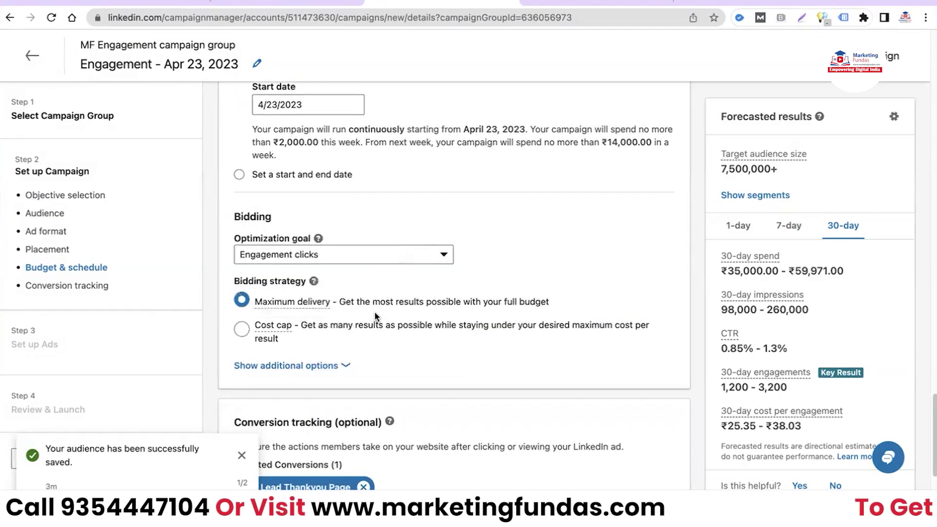
mouse_move(273, 308)
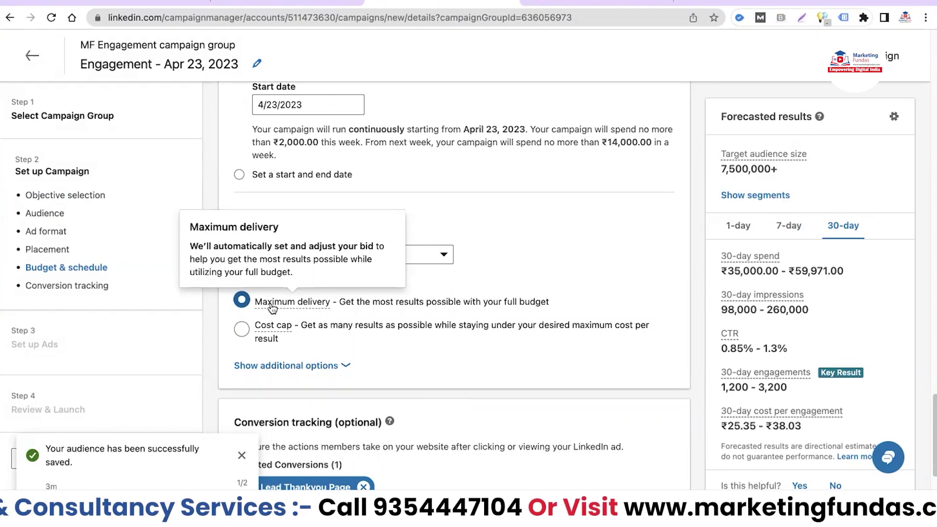
left_click(242, 330)
mouse_move(330, 311)
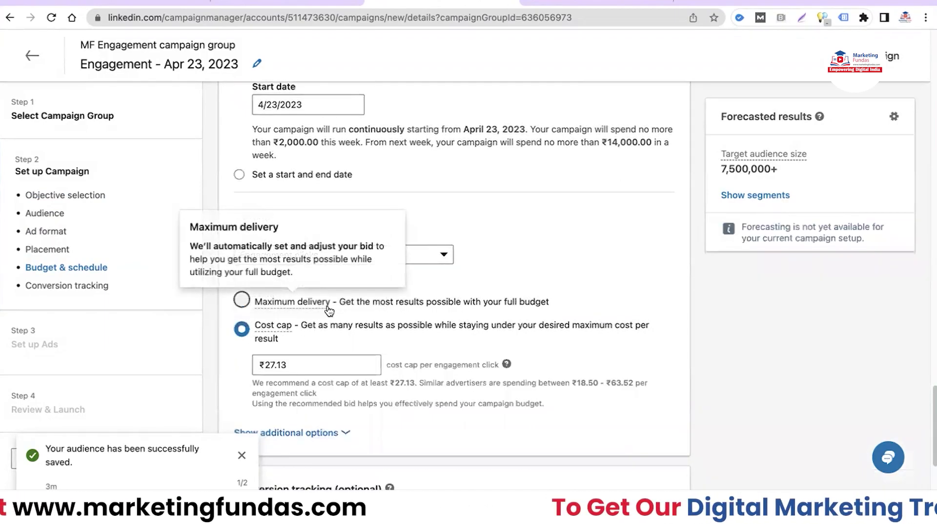
left_click(312, 364)
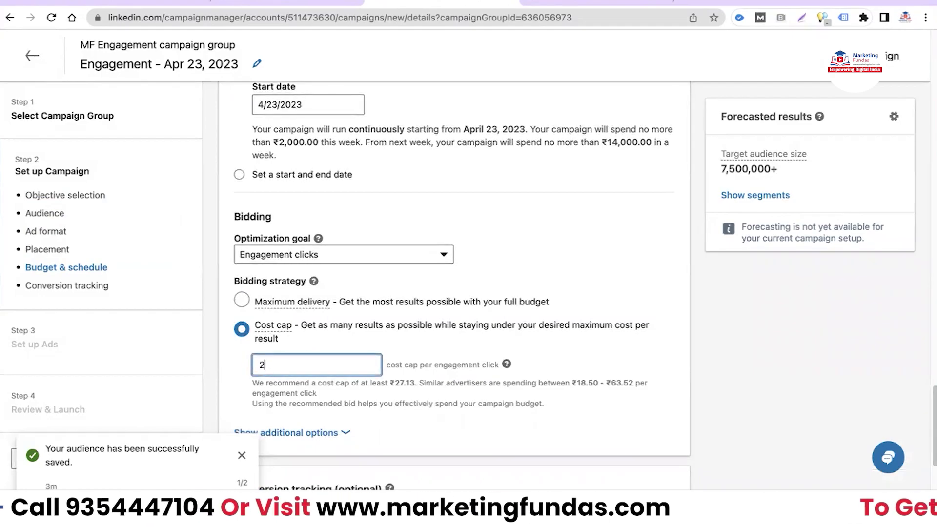
left_click(591, 360)
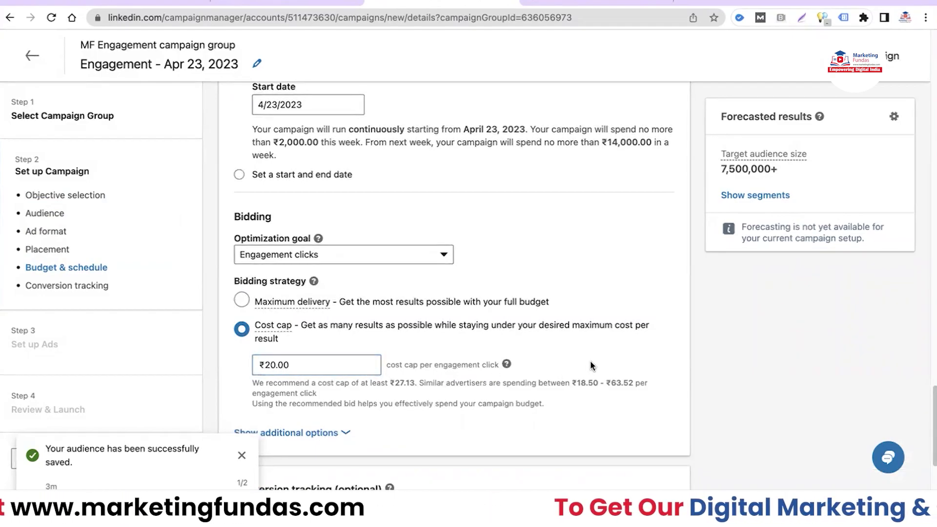
- Show the additional bidding options and set the bidding strategy to Maximum delivery
scroll(415, 385, "down", 1)
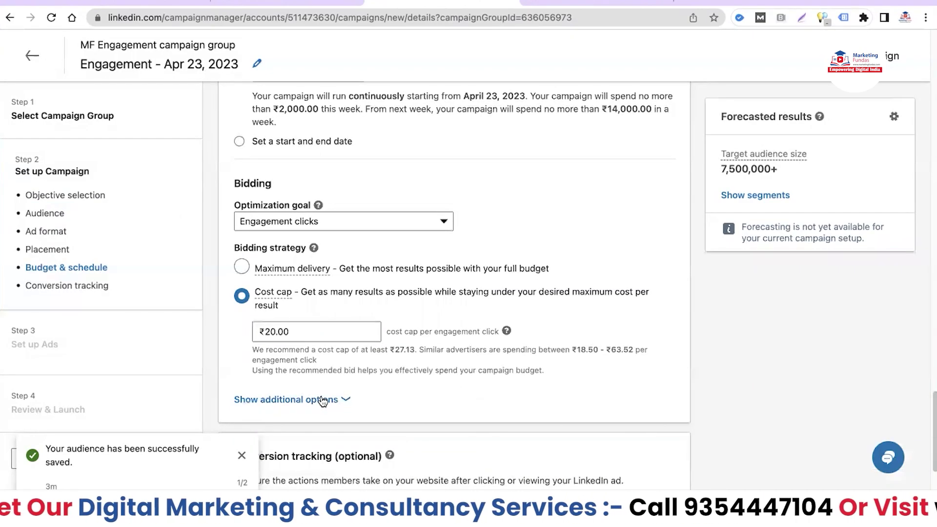
left_click(322, 401)
scroll(258, 393, "down", 3)
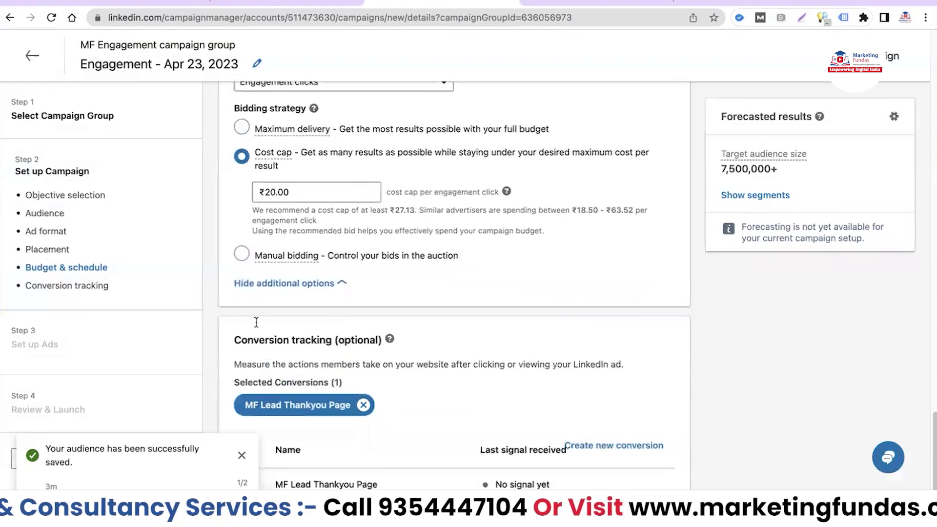
scroll(240, 251, "up", 2)
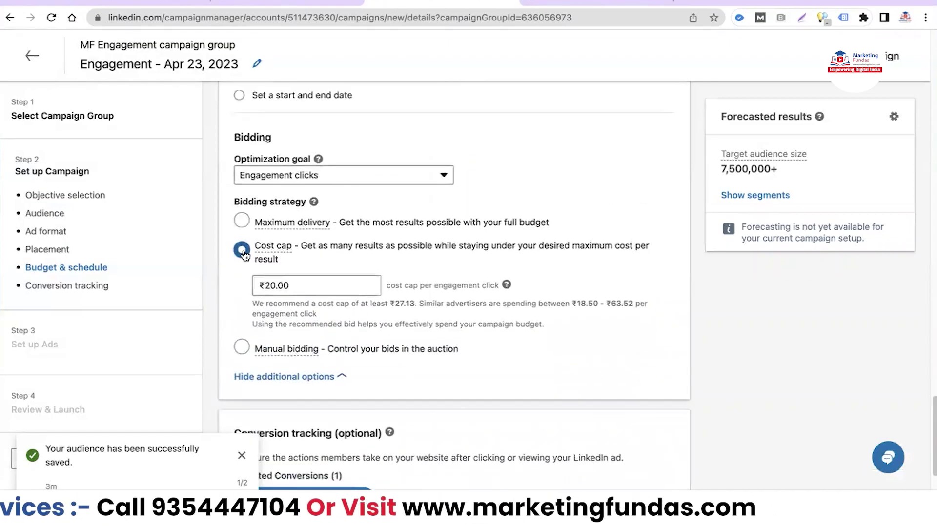
left_click(242, 221)
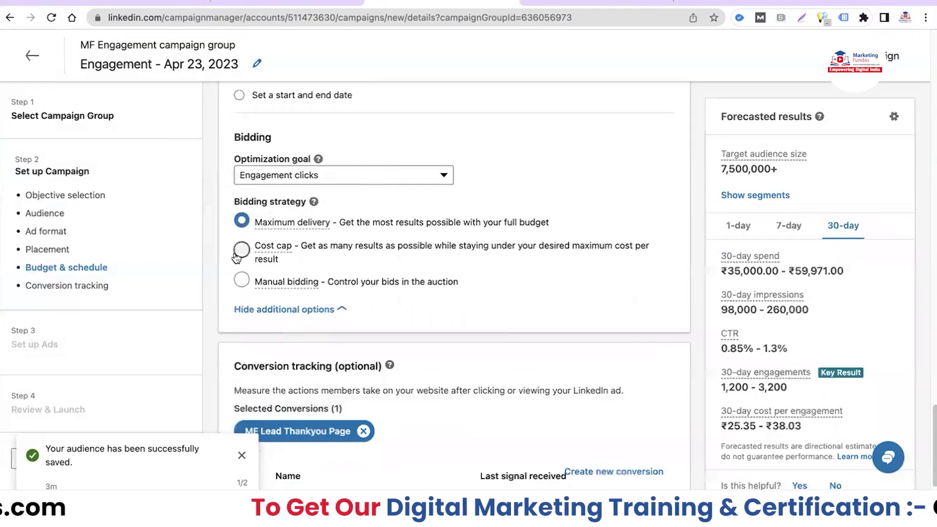
- Keep the MF Lead Thankyou Page conversion selected, save the campaign setup and proceed to setting up ads
scroll(335, 268, "down", 4)
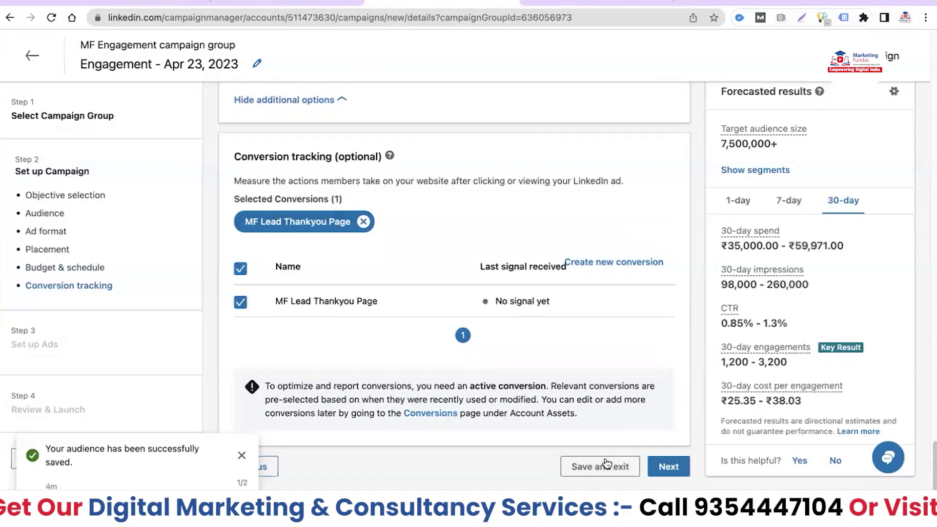
left_click(669, 467)
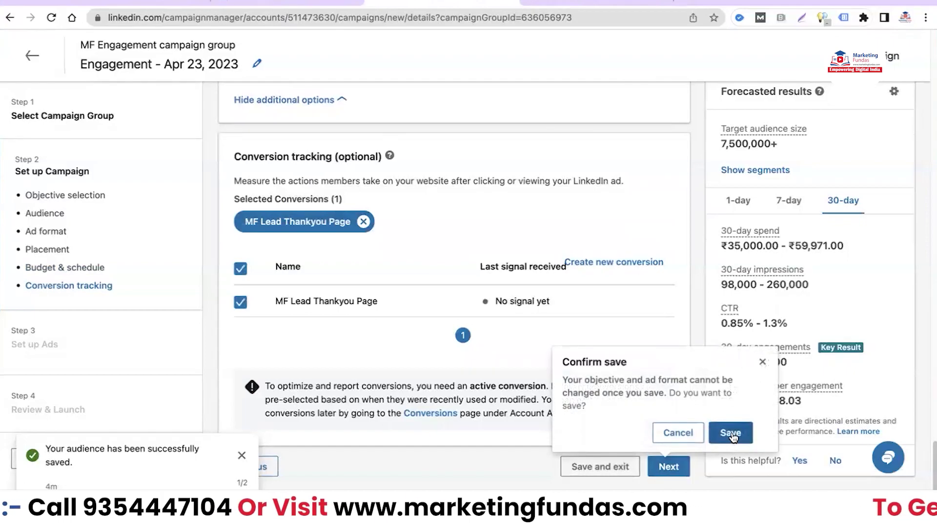
left_click(731, 433)
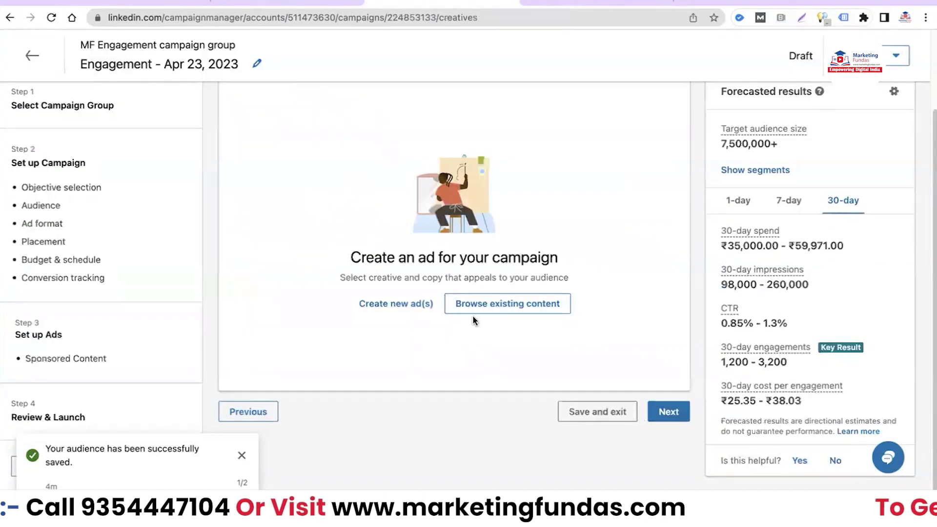
- Browse the existing ads in the Content Library and return to the ad setup
left_click(505, 306)
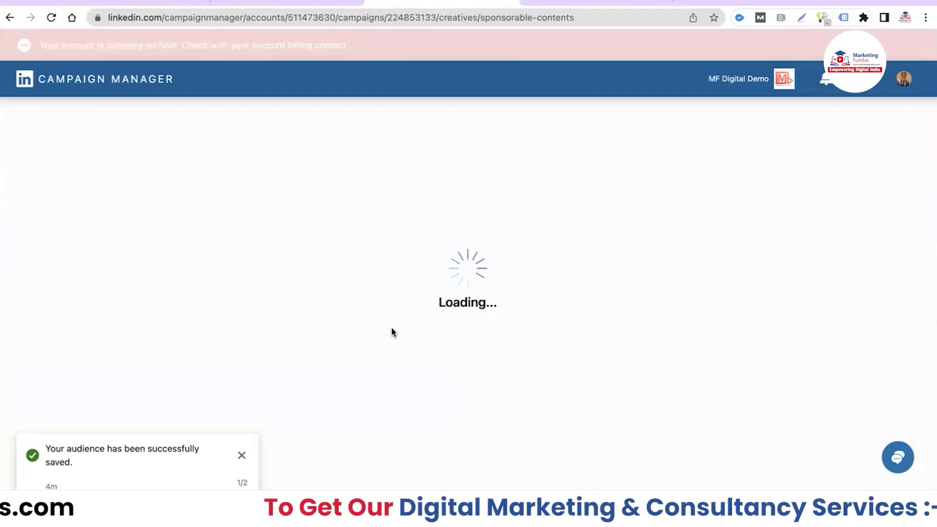
scroll(233, 288, "down", 1)
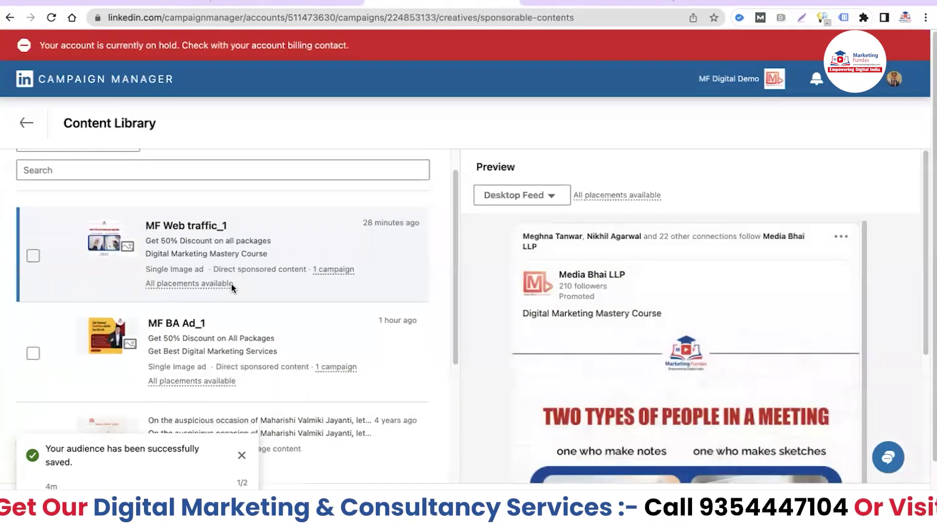
scroll(230, 312, "down", 5)
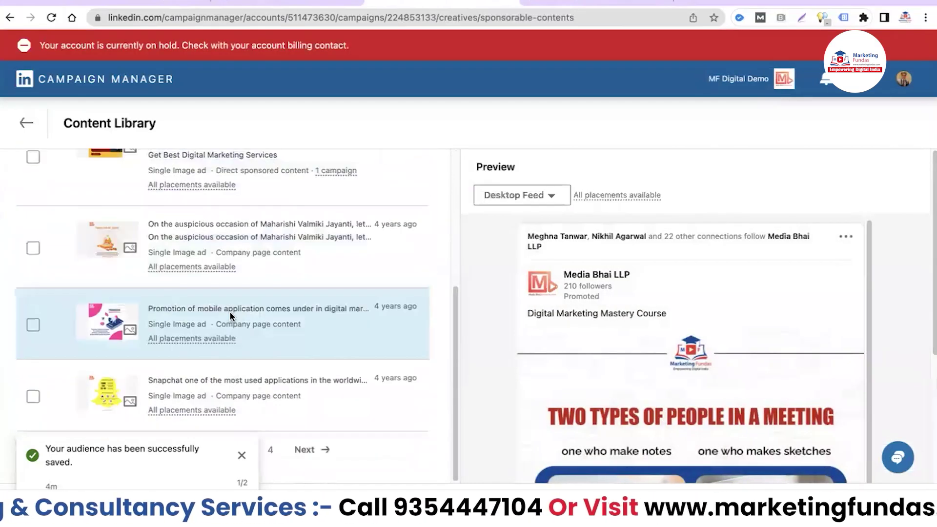
left_click(26, 123)
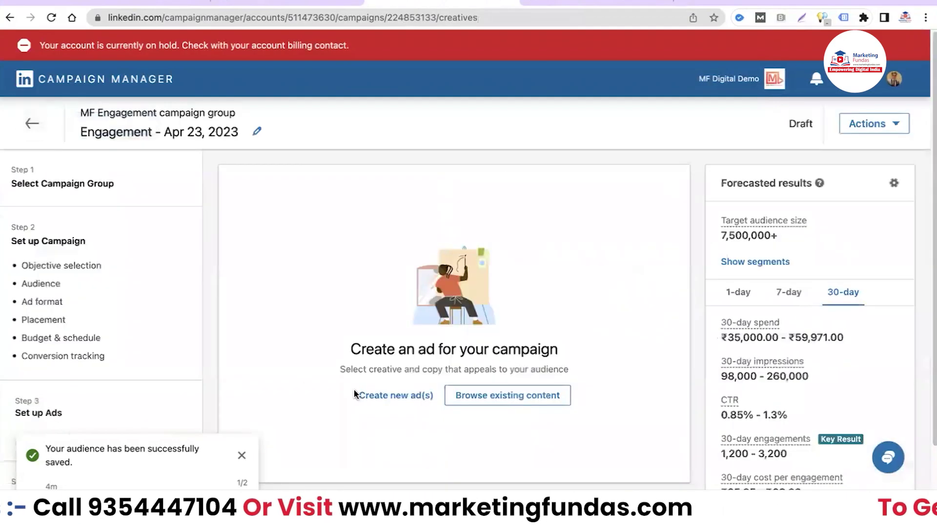
- Start creating a new ad for the campaign and name it MF Engagement Ad1
left_click(391, 396)
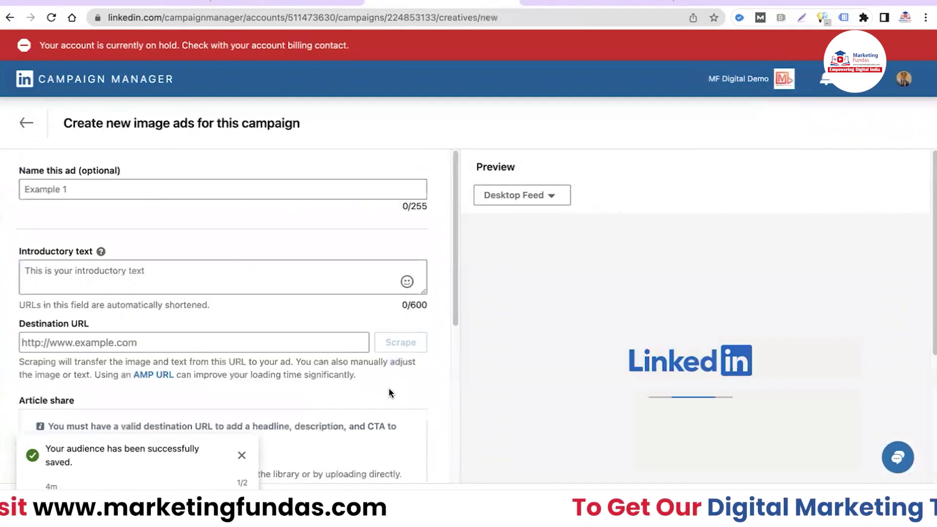
left_click(131, 193)
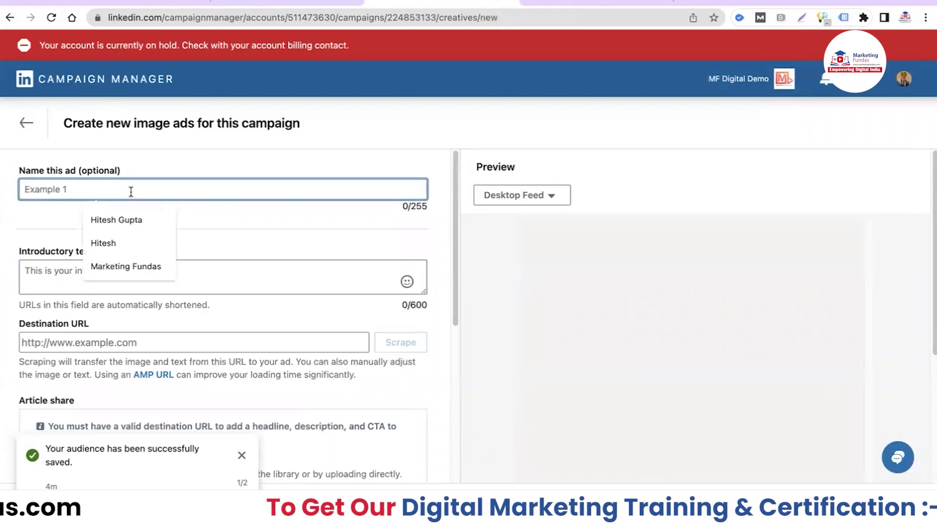
type("MF E")
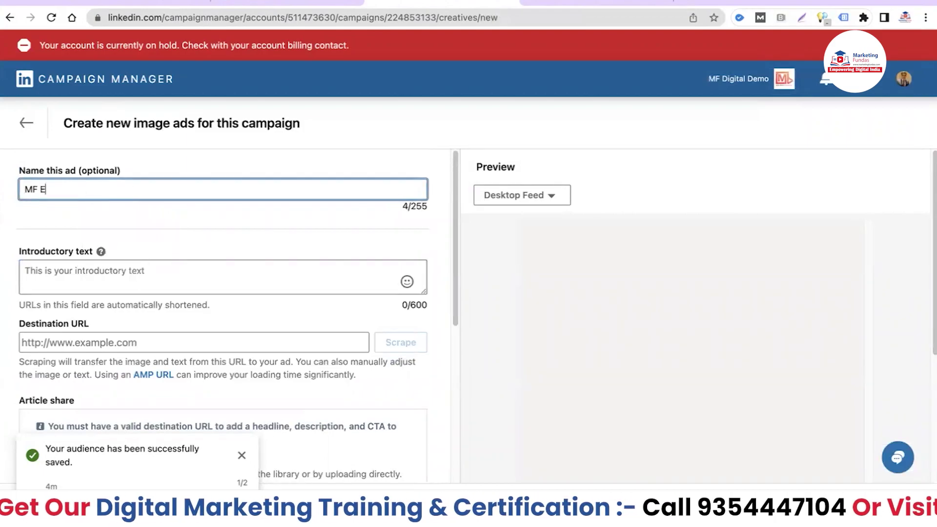
type("ngagement")
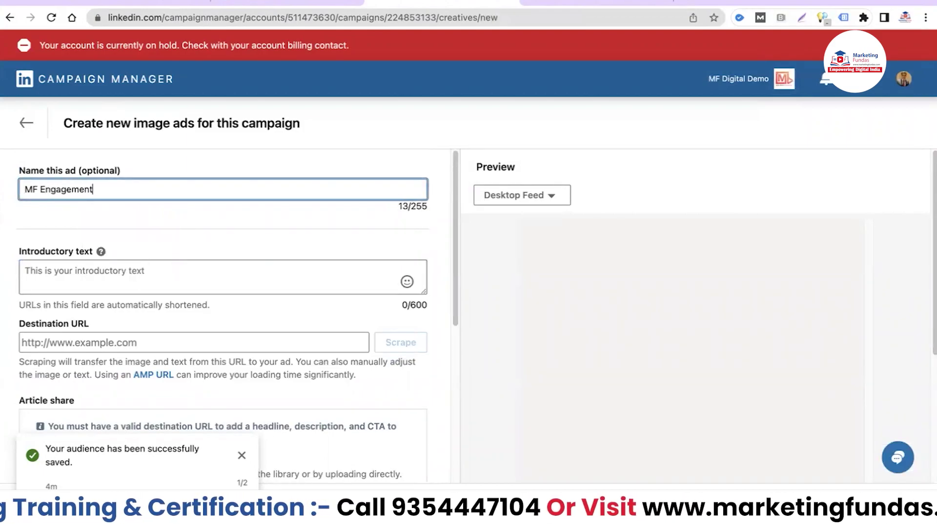
type(" Ad1")
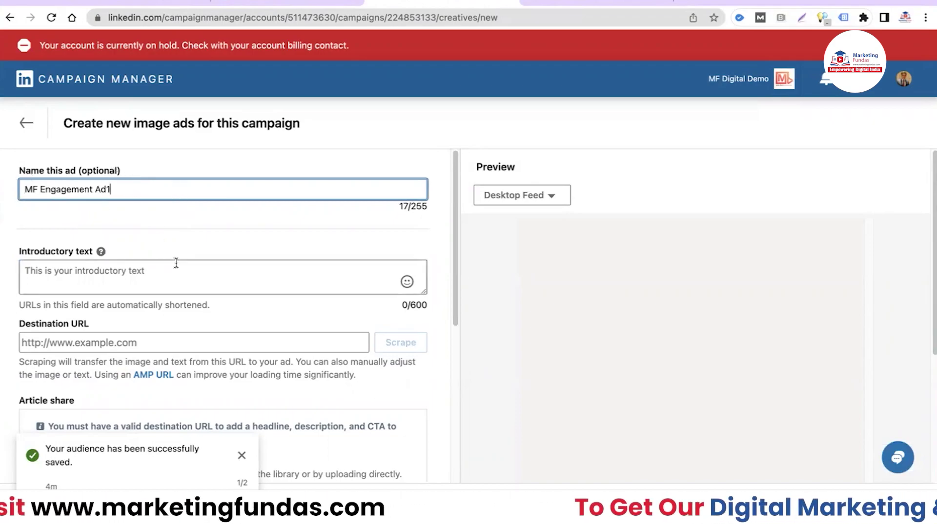
- Enter "Best Digital Marketing Company" as the ad's introductory text
scroll(205, 238, "down", 2)
scroll(133, 204, "up", 1)
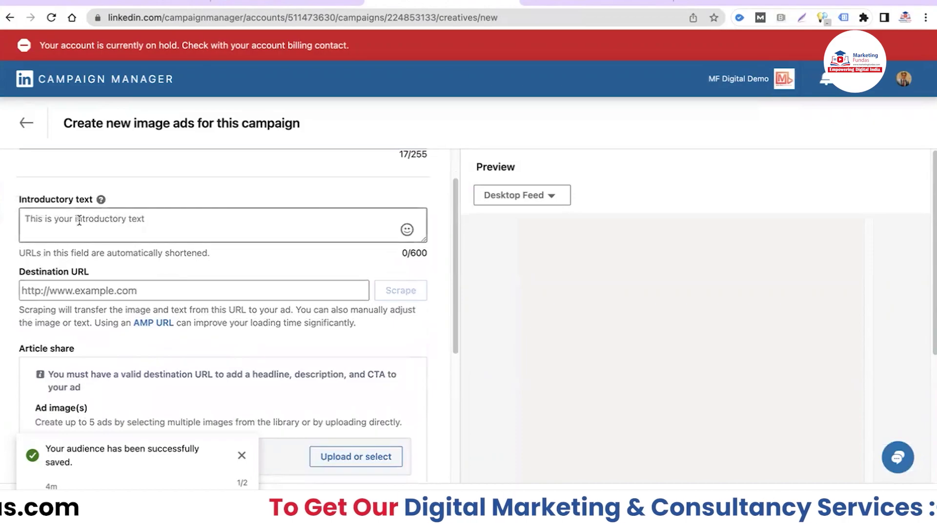
left_click(87, 223)
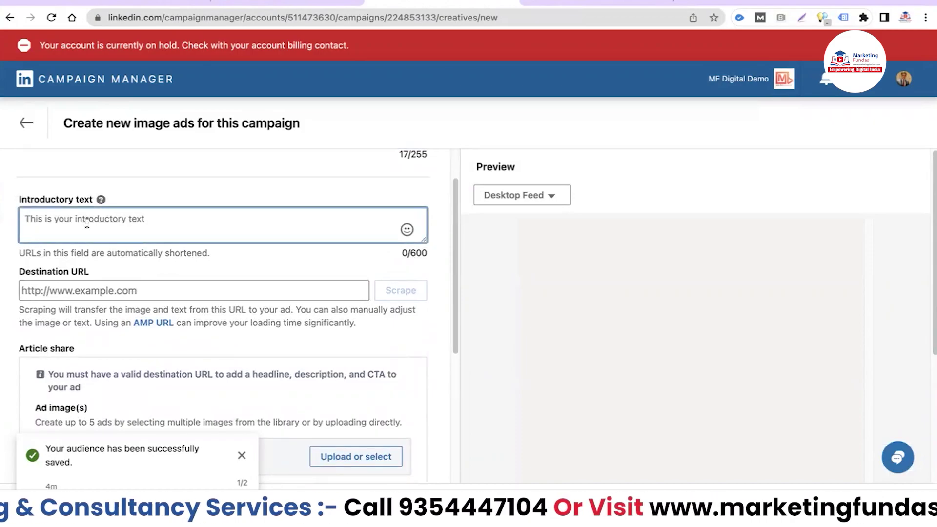
type("B")
key("BackSpace")
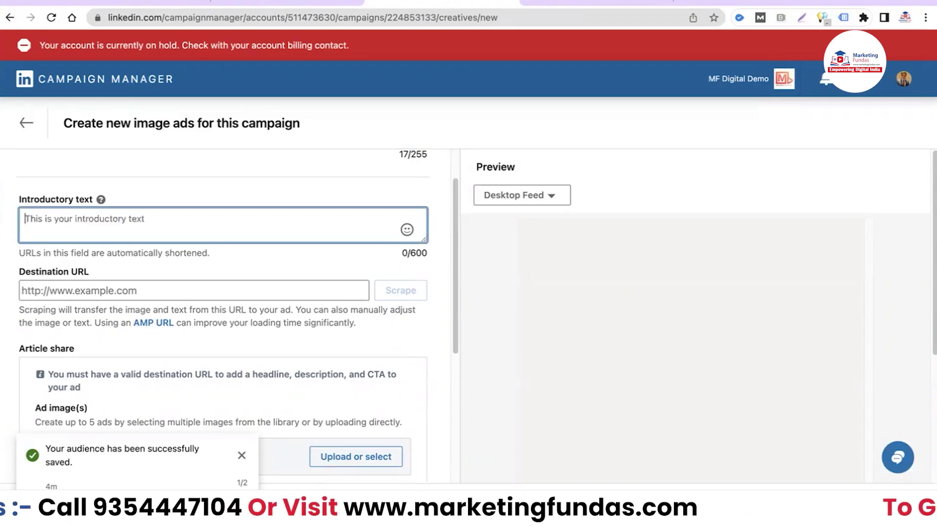
type("Best Dig")
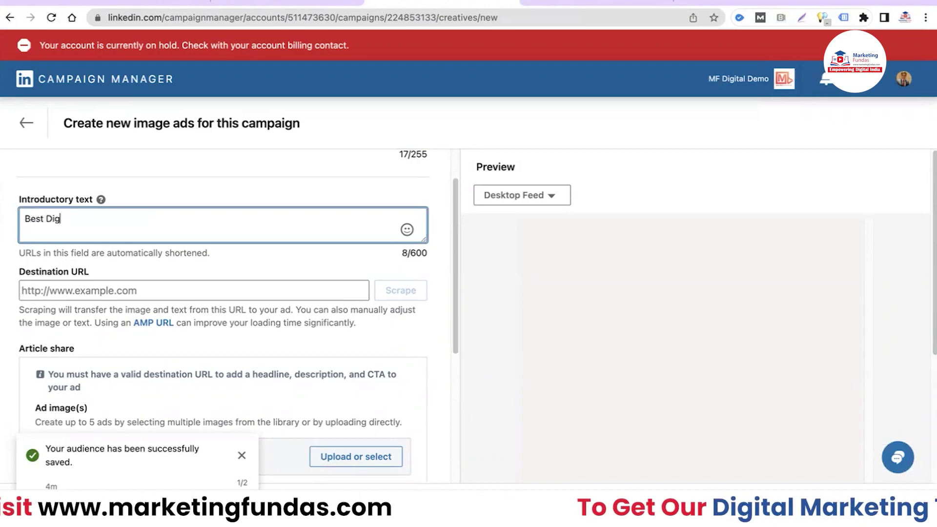
type("ital Marketing Company")
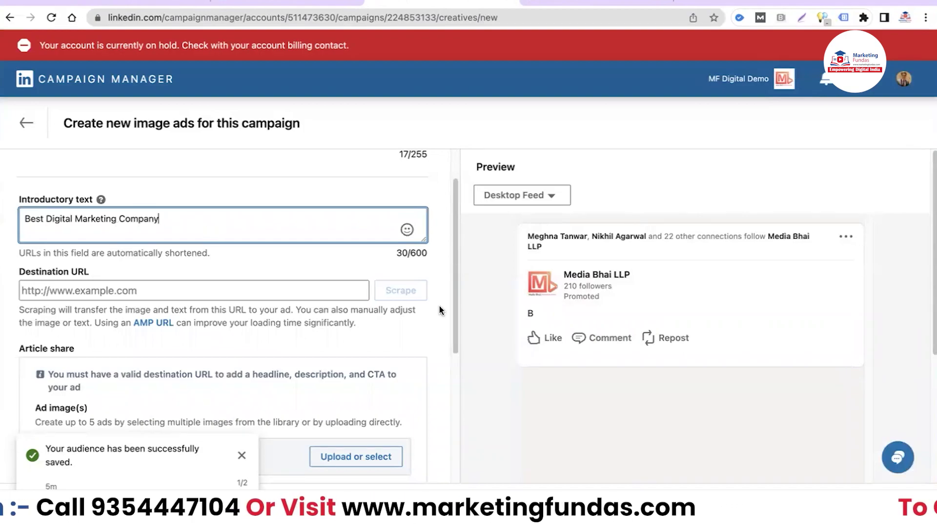
left_click(157, 292)
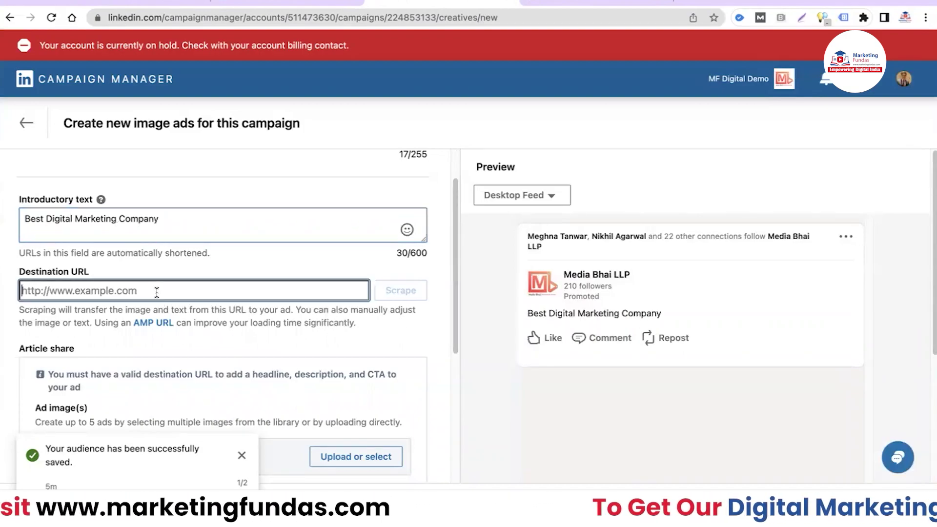
left_click(238, 20)
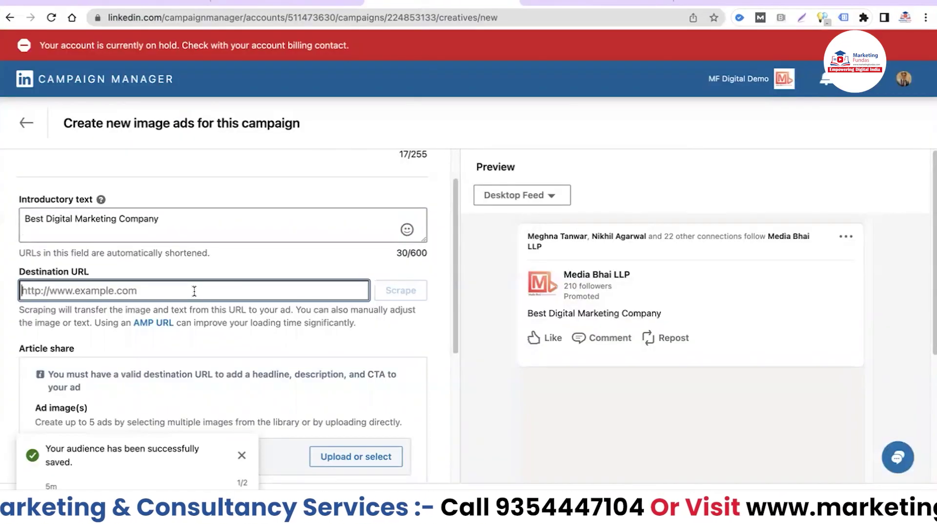
type("https://www.marketingfundas.com/")
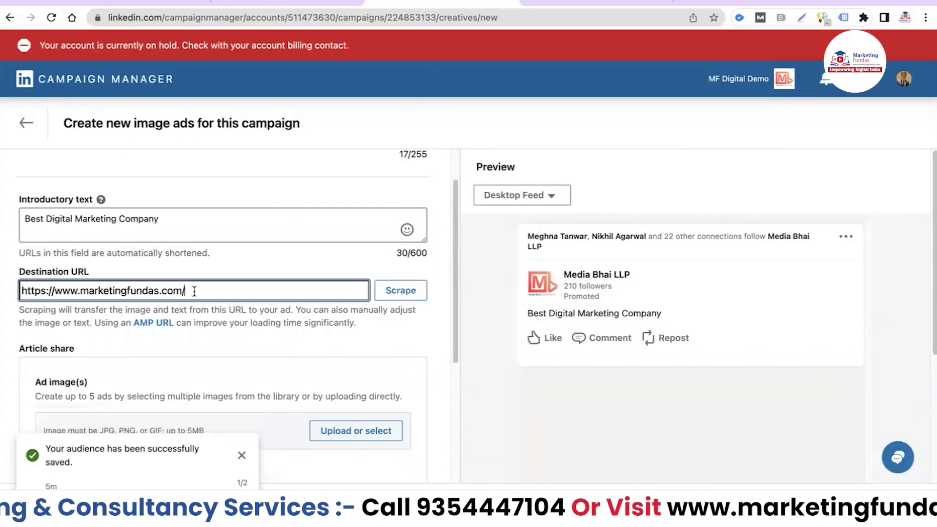
- Upload "then now mummy boss.jpg" from the Downloads folder and add it to the image library
scroll(262, 314, "down", 2)
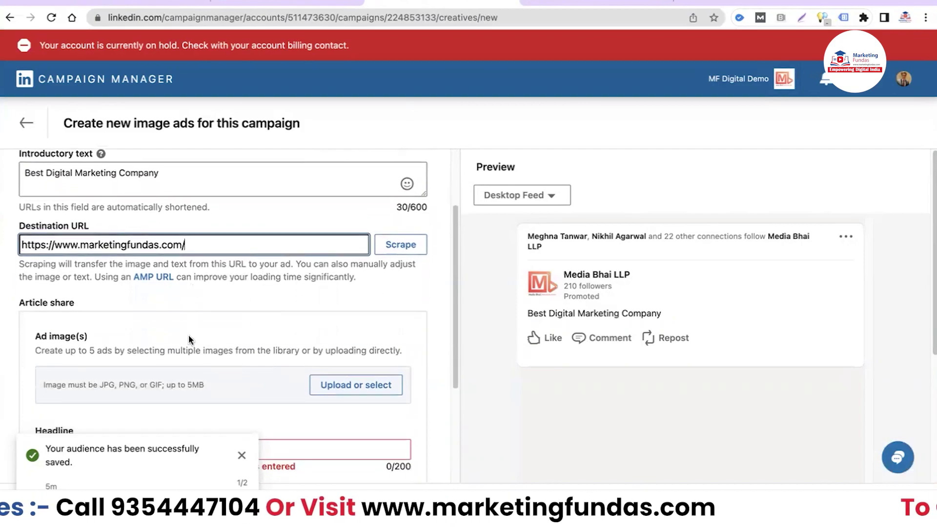
scroll(195, 337, "down", 1)
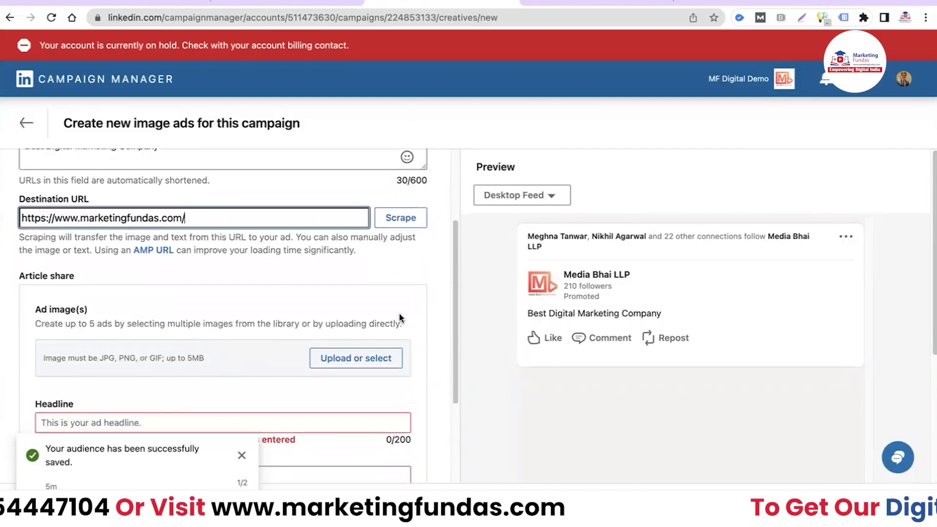
left_click(360, 360)
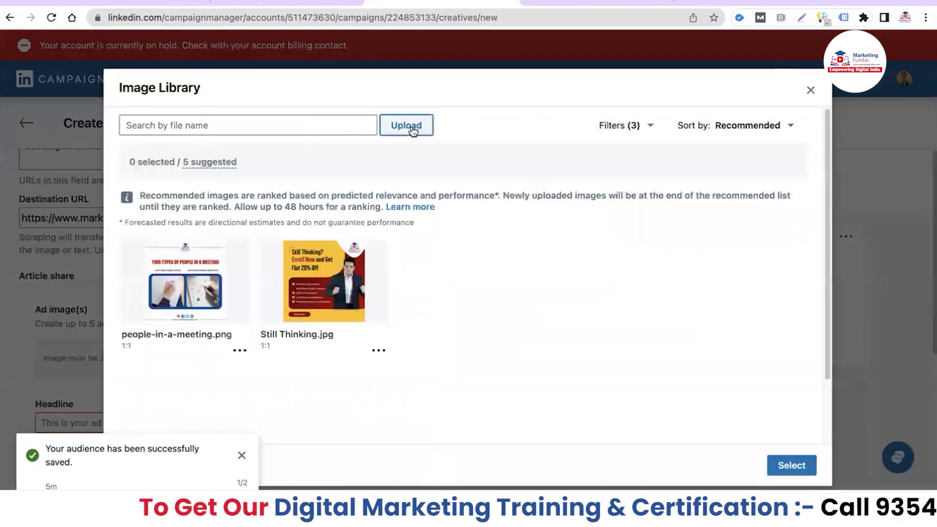
left_click(412, 128)
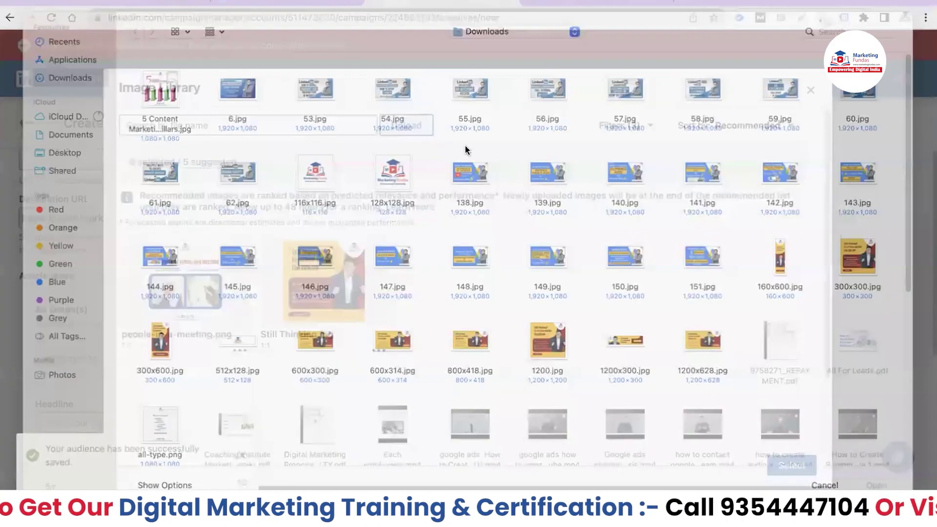
scroll(542, 277, "down", 5)
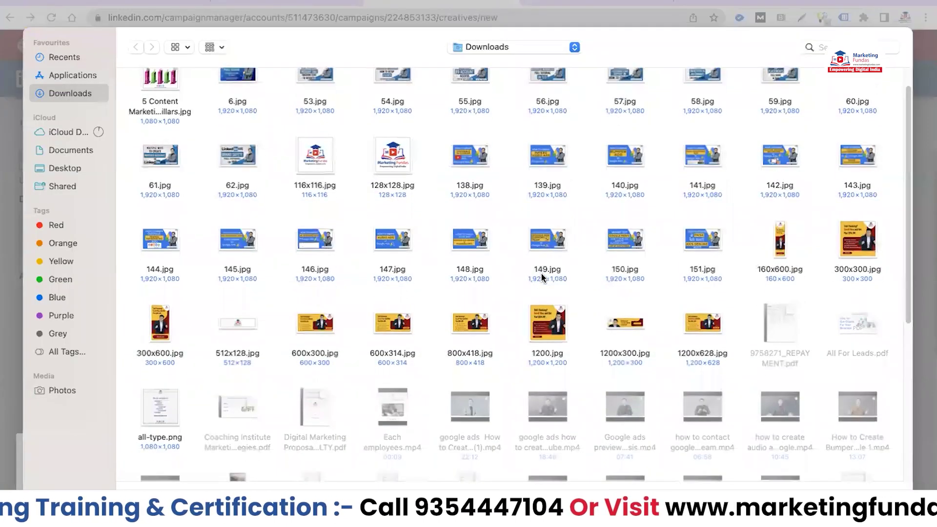
scroll(543, 276, "down", 5)
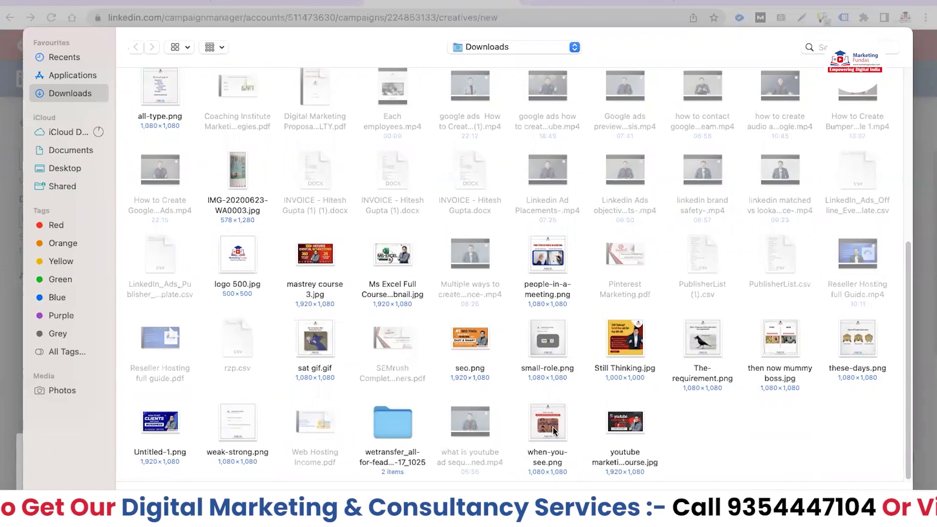
left_click(771, 343)
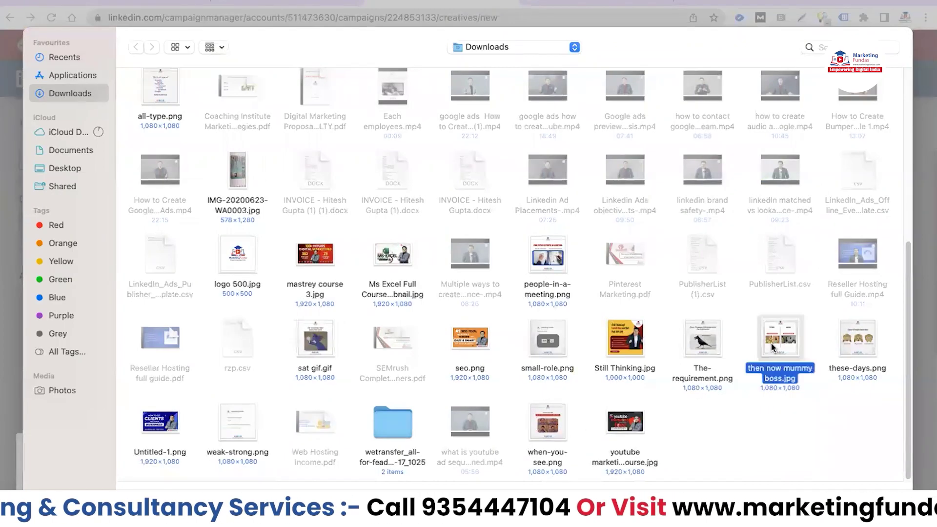
key("Return")
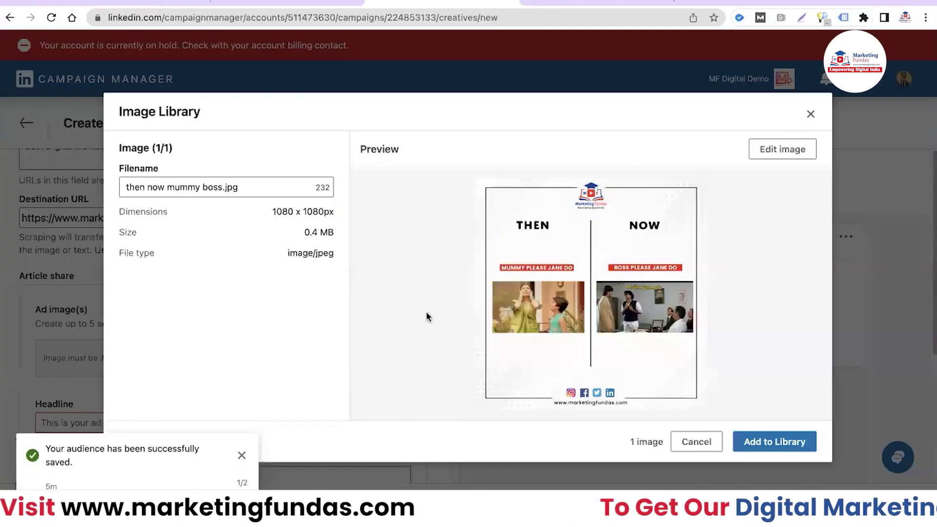
left_click(741, 442)
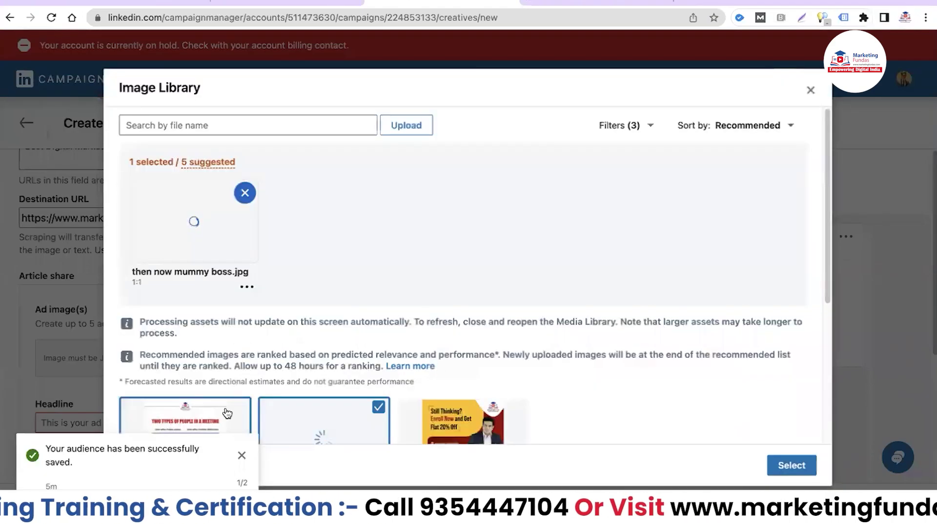
- Check the library images and use the uploaded "then now mummy boss.jpg" as the ad image
scroll(261, 371, "down", 4)
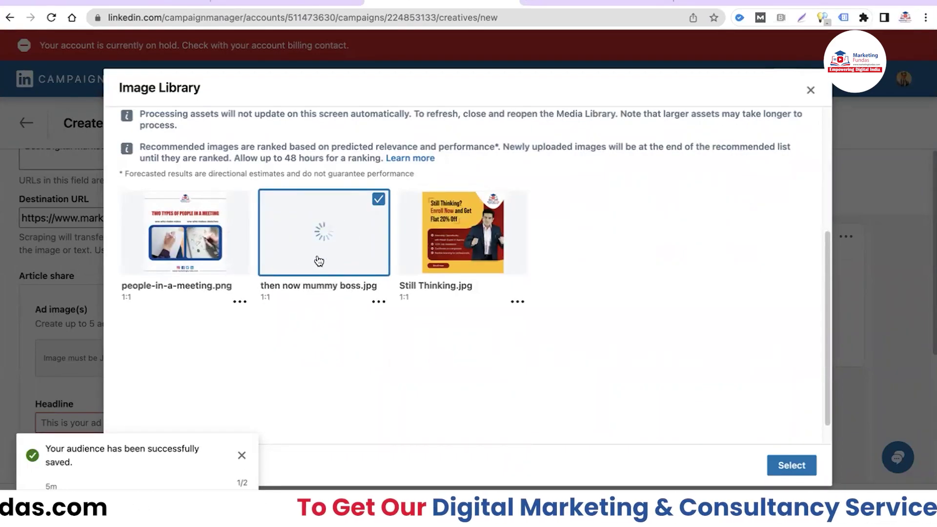
scroll(347, 313, "up", 2)
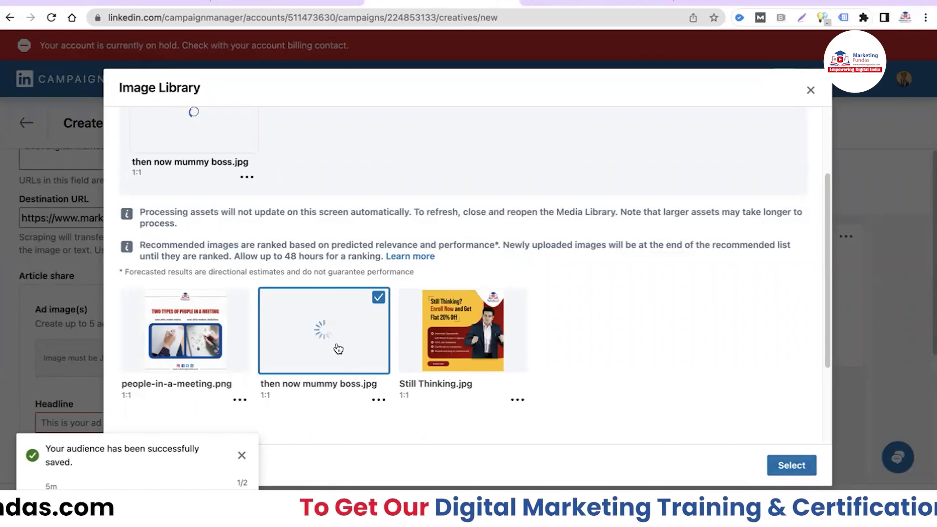
left_click(796, 466)
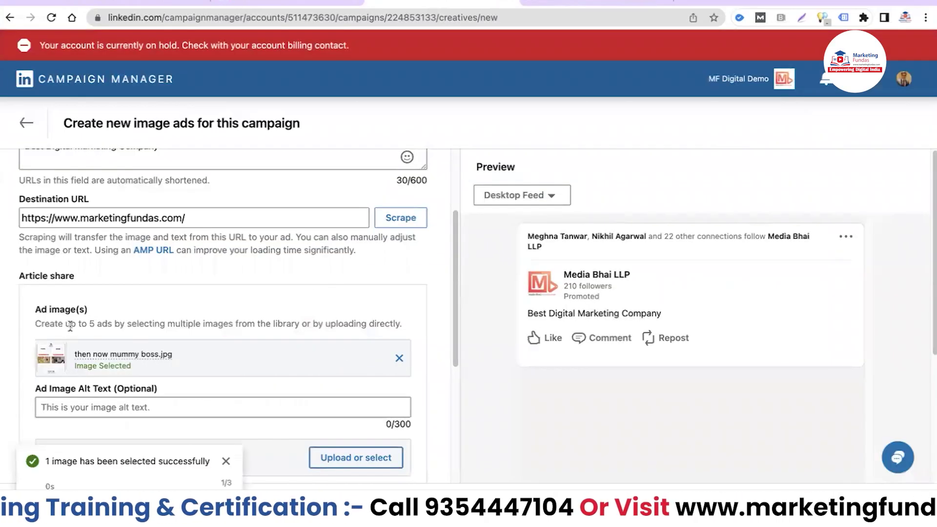
- Enter "Digital Marketing Eng" as the ad image's alt text
scroll(235, 342, "down", 3)
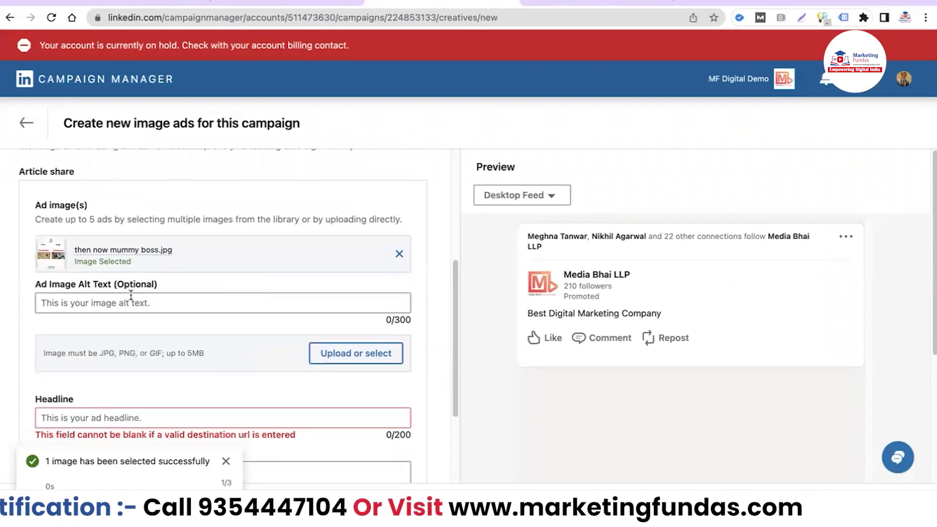
left_click(236, 303)
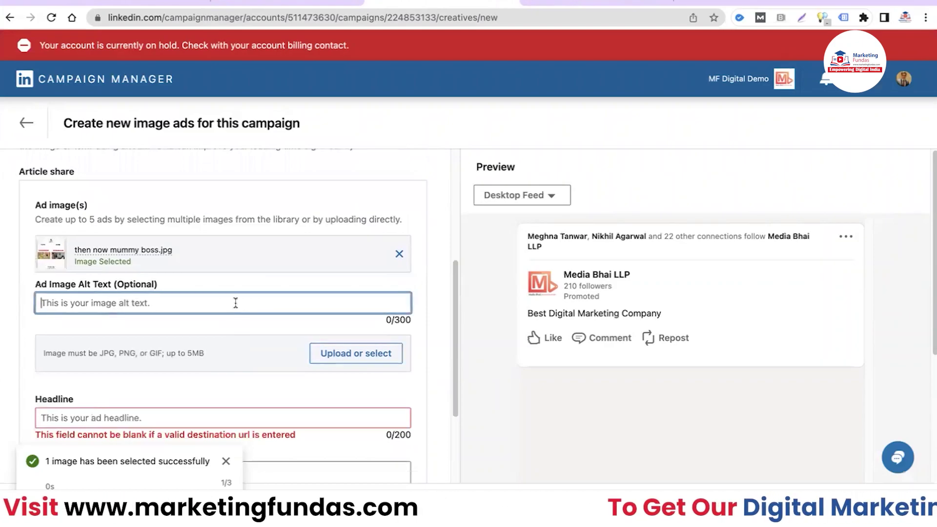
type("Digital ")
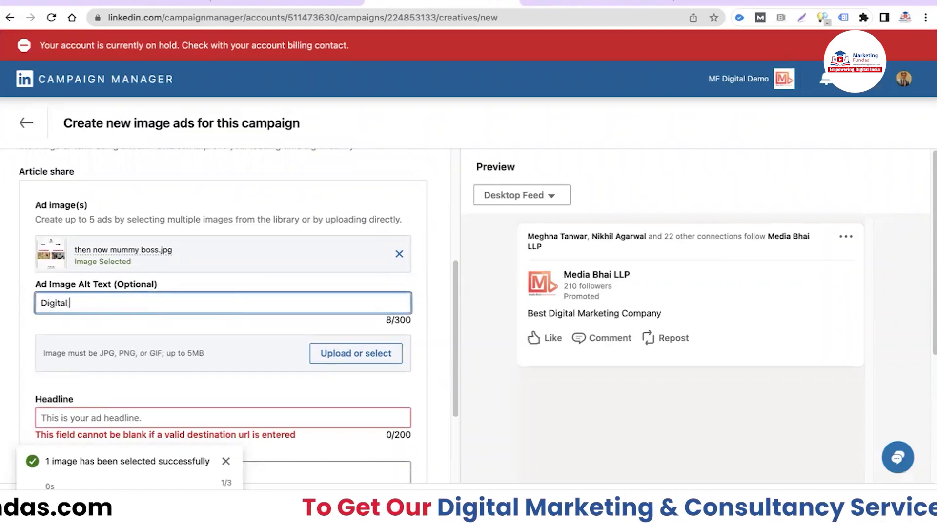
type("Marketing ")
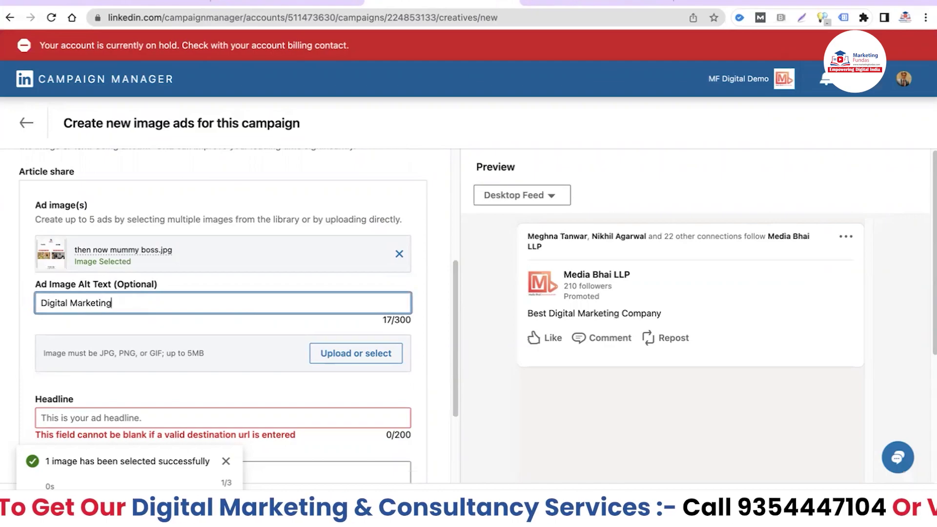
type("Eng")
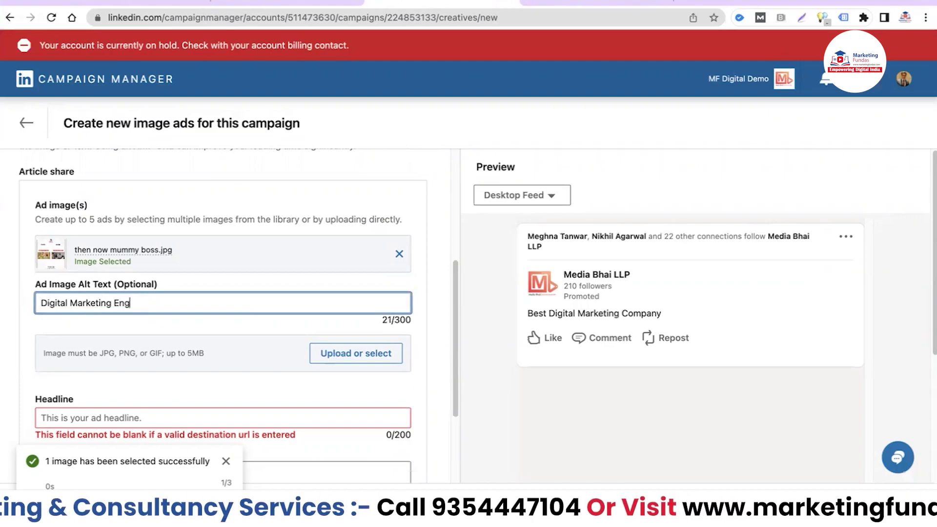
- Set the ad headline to "50% Discount" and the description to "Limited Offer for Limited Time"
scroll(269, 305, "down", 2)
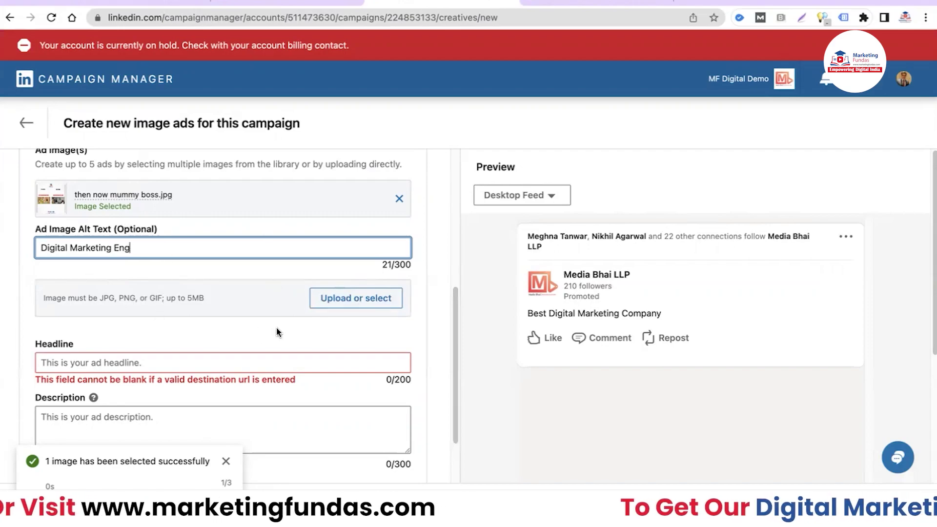
scroll(277, 312, "down", 2)
left_click(188, 284)
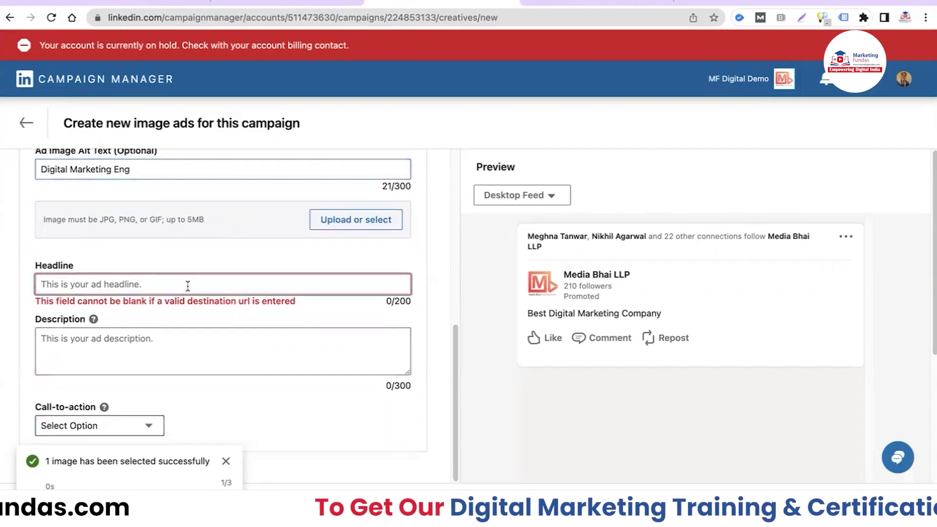
type("50% Discount")
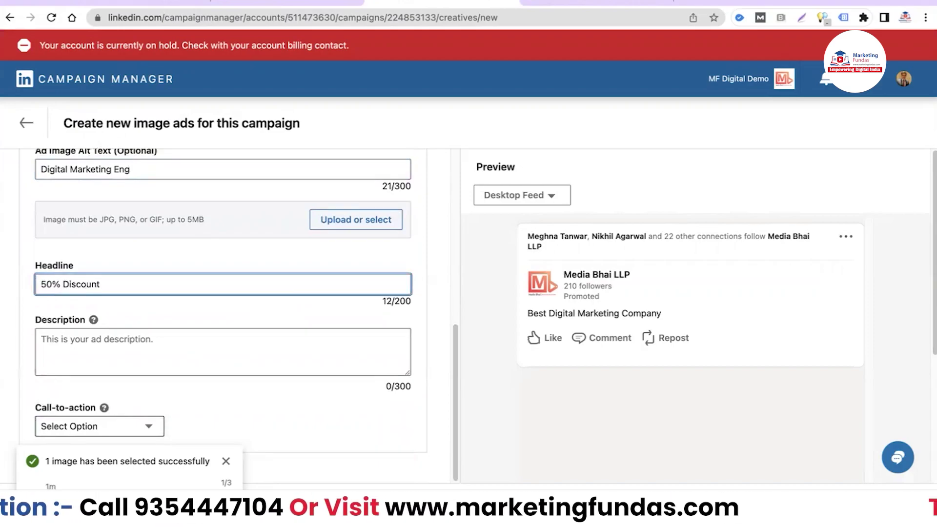
left_click(190, 334)
type("Limited Offer for Limited Time")
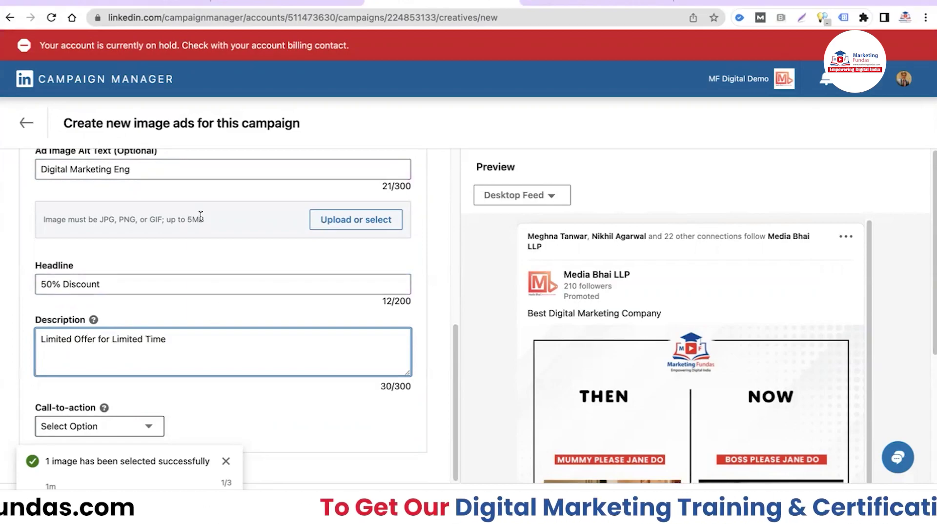
scroll(247, 301, "up", 10)
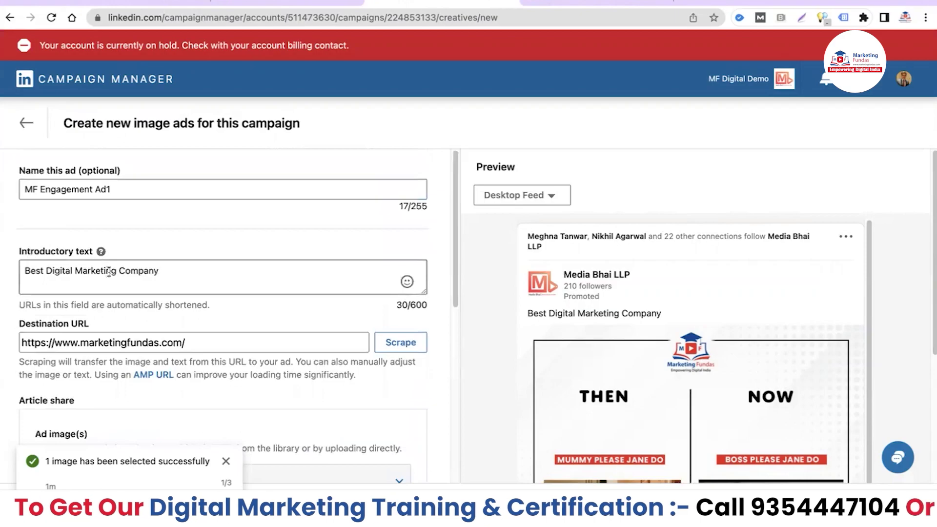
- Check the ad in the desktop feed preview and set its call-to-action to "Learn more"
scroll(174, 275, "down", 7)
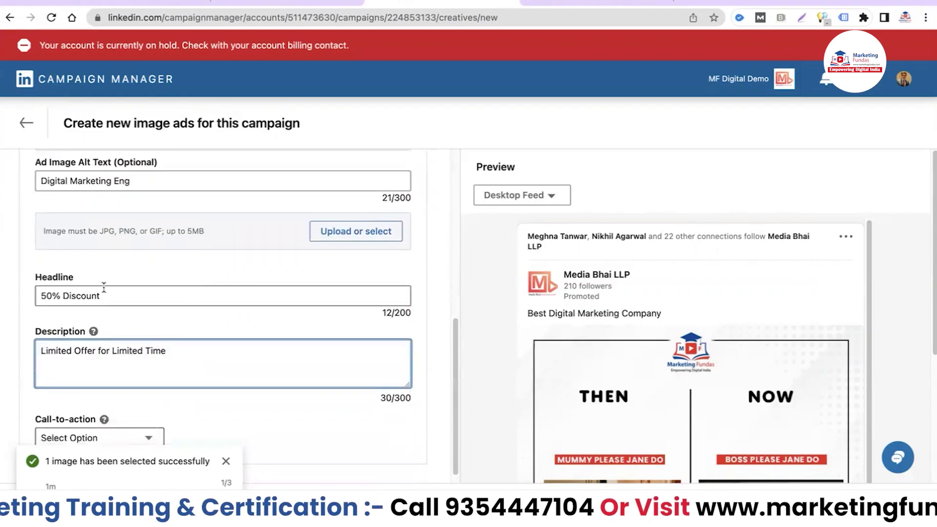
scroll(624, 316, "down", 2)
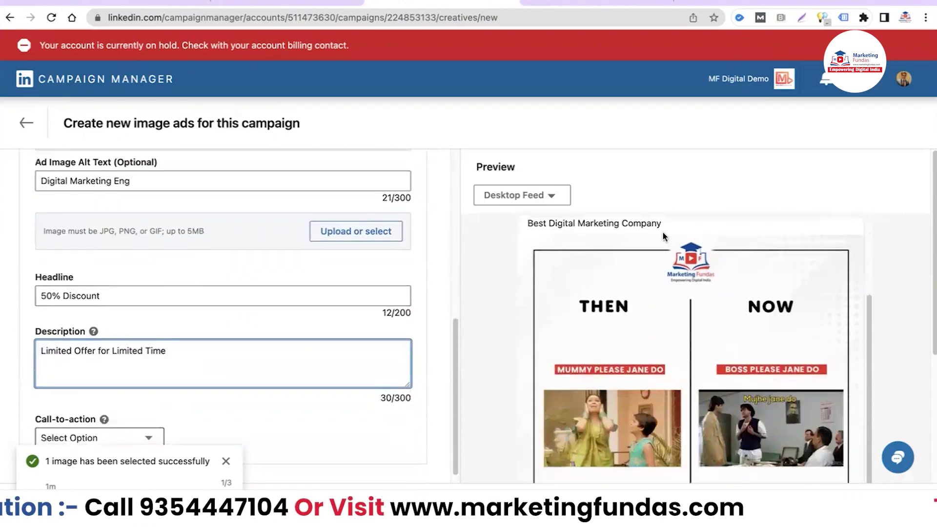
scroll(625, 316, "down", 4)
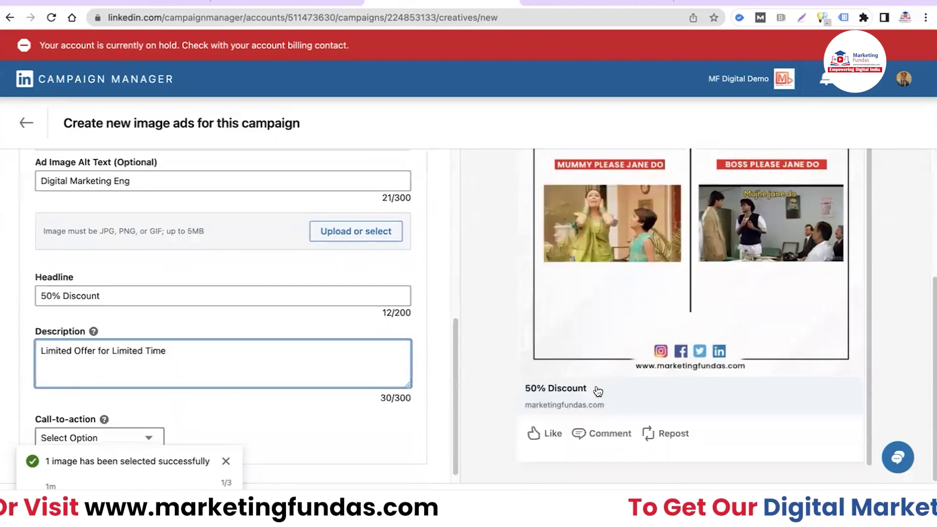
scroll(497, 324, "up", 4)
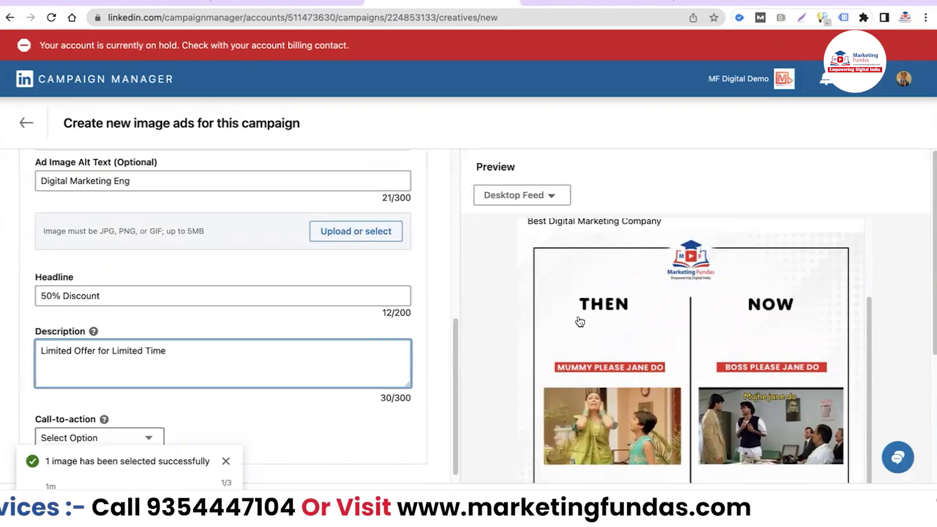
scroll(249, 335, "down", 1)
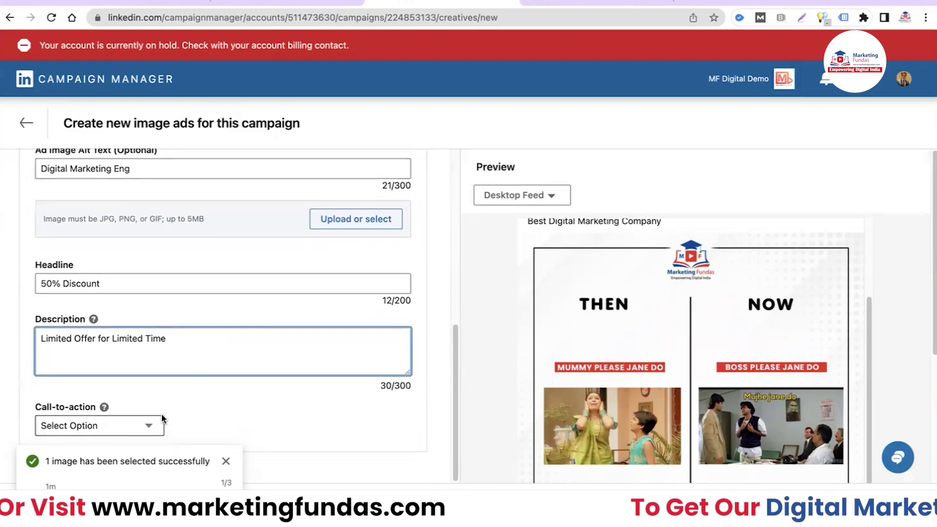
left_click(149, 429)
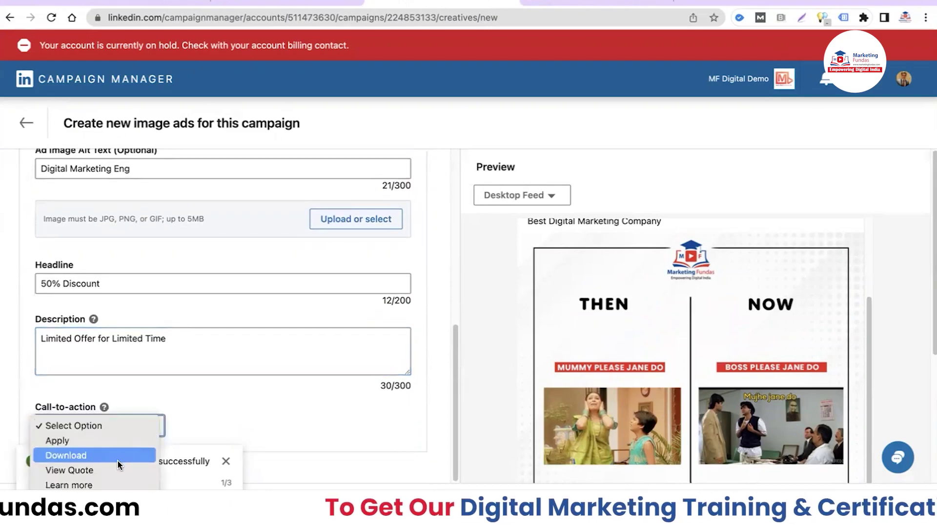
scroll(118, 485, "down", 3)
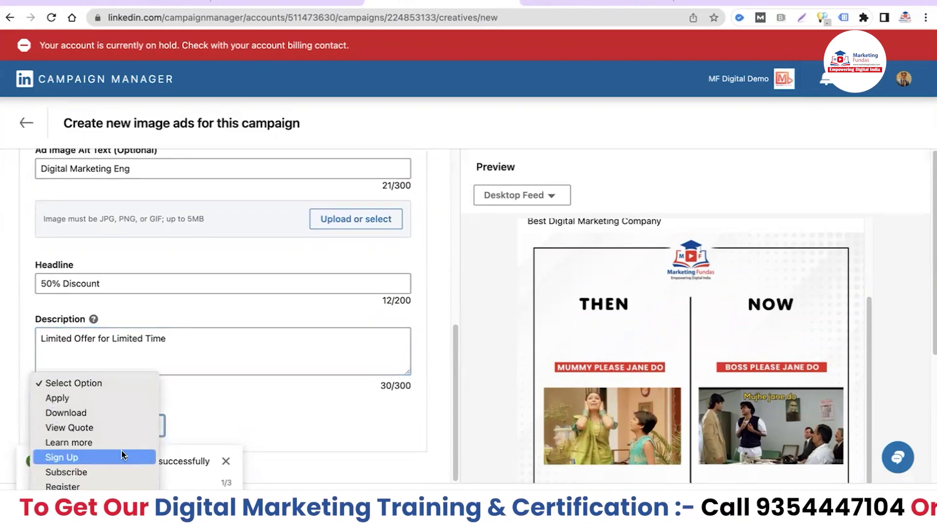
scroll(120, 453, "down", 1)
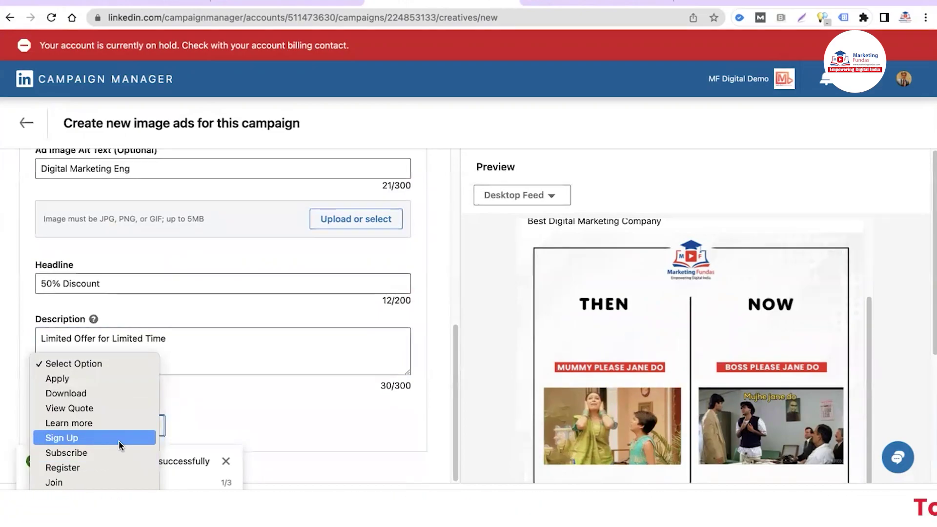
left_click(90, 420)
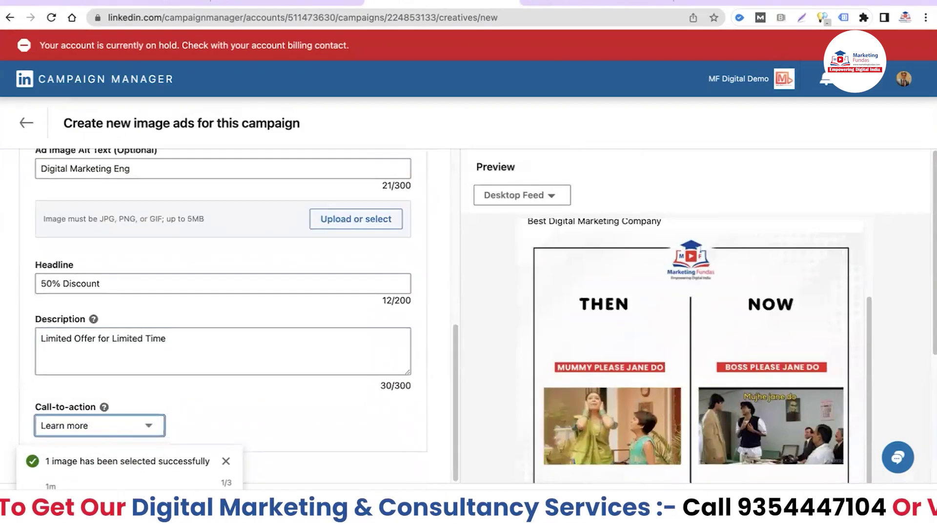
- Create the image ad and proceed from the campaign's ad list to the Review & Launch stage
left_click(651, 486)
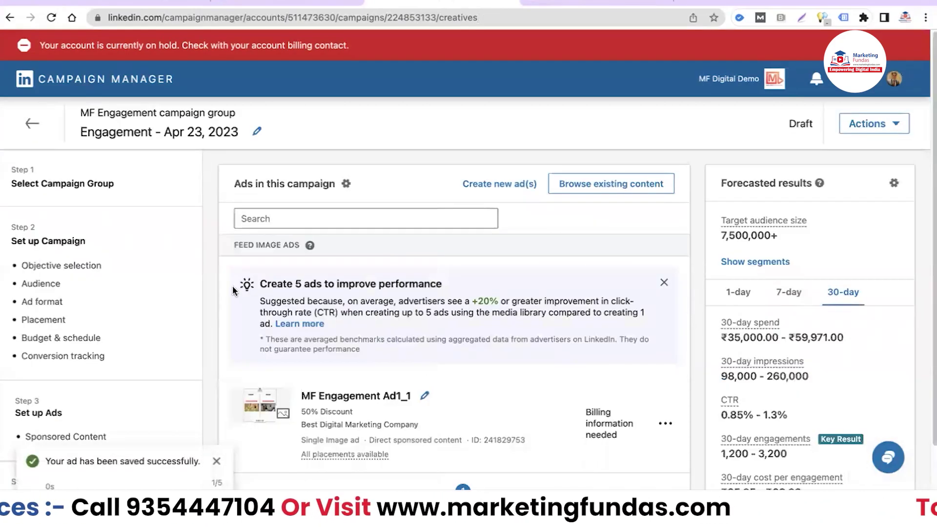
scroll(236, 284, "down", 3)
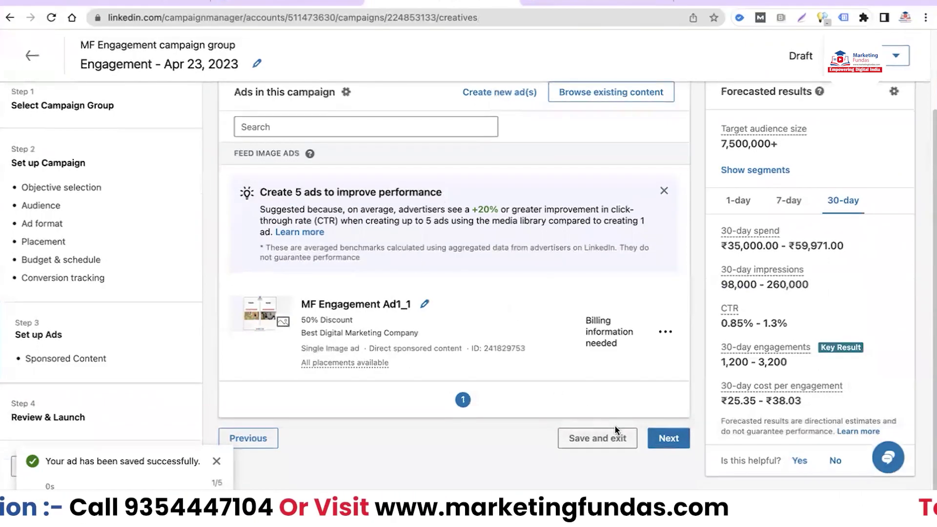
left_click(667, 439)
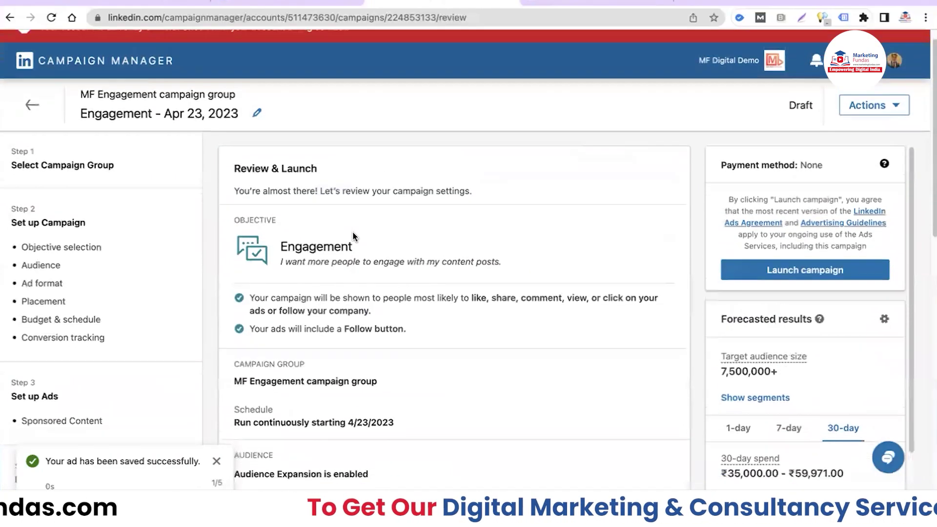
- Review the engagement campaign's settings and launch the campaign
scroll(353, 233, "down", 10)
scroll(354, 233, "down", 5)
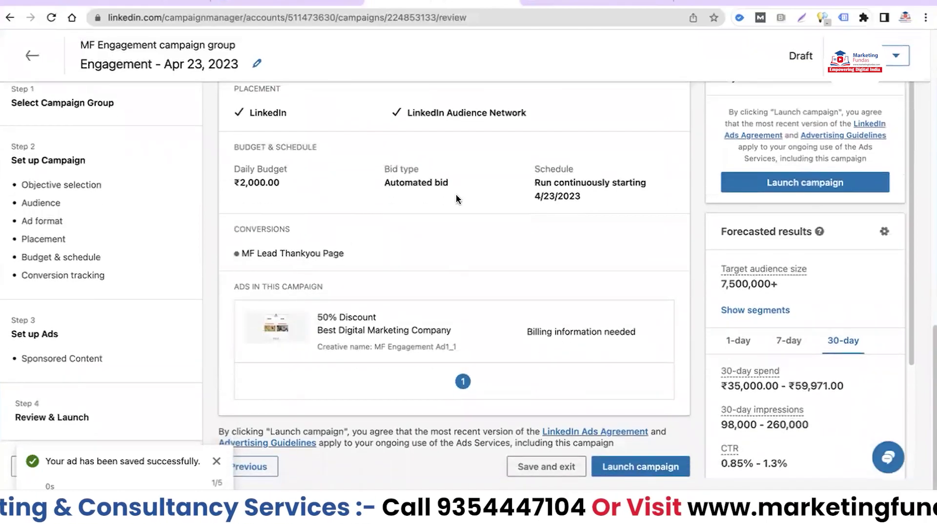
left_click(649, 471)
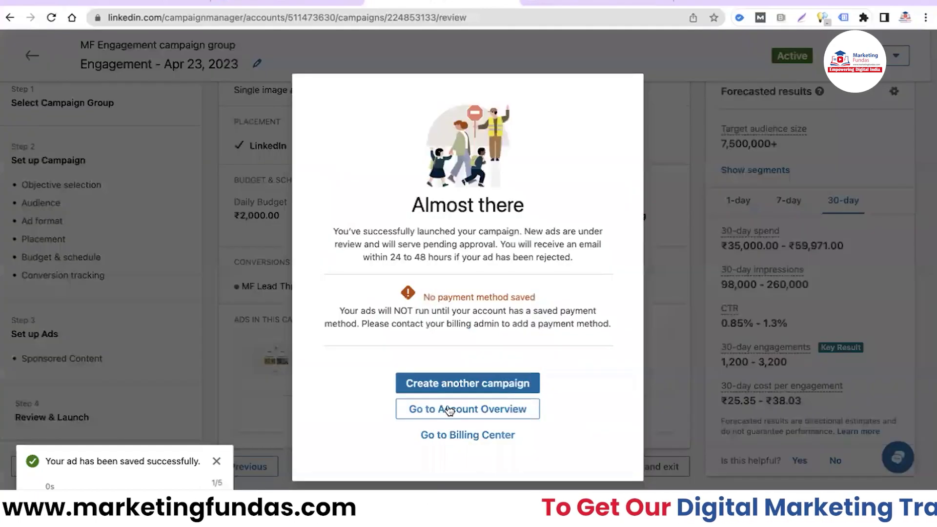
- Go to the account overview and open the "Engagement - Apr 23, 2023" campaign in MF Engagement campaign group, dismissing the expert help offer
left_click(446, 407)
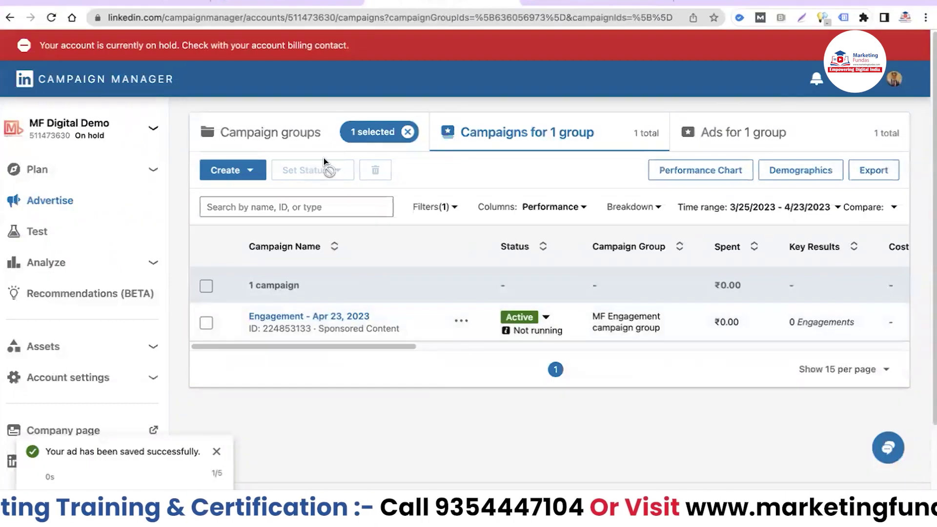
left_click(300, 138)
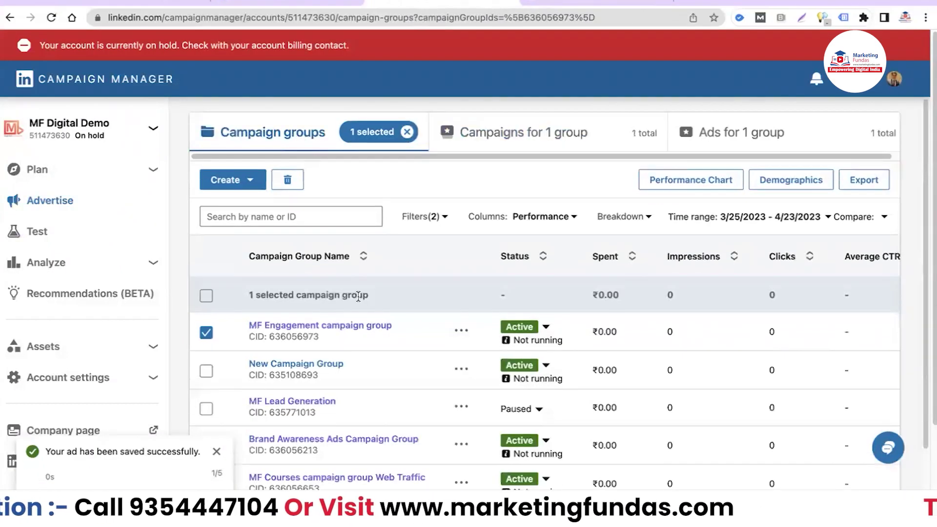
left_click(207, 334)
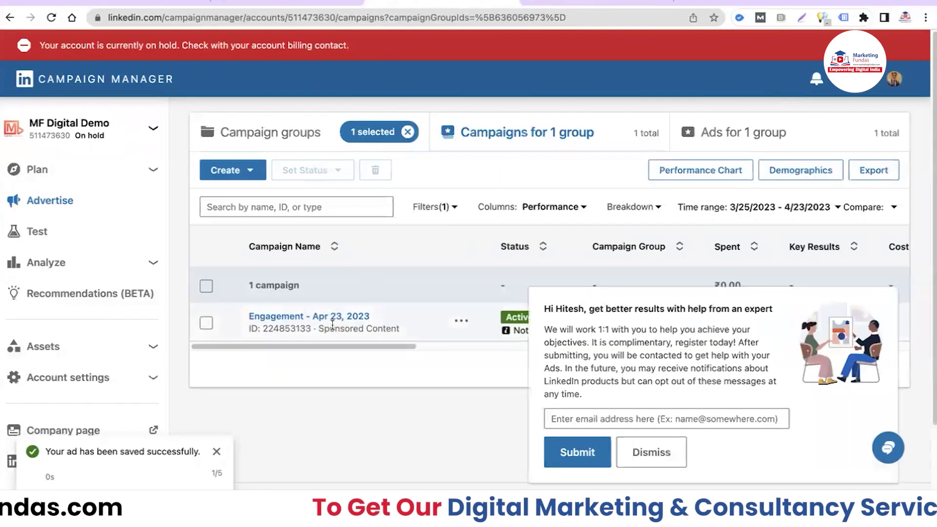
left_click(653, 452)
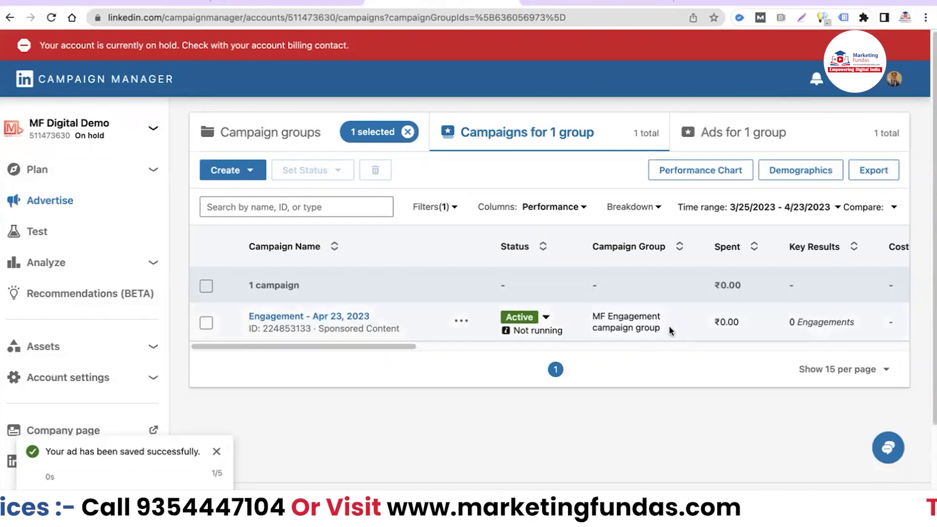
left_click(344, 317)
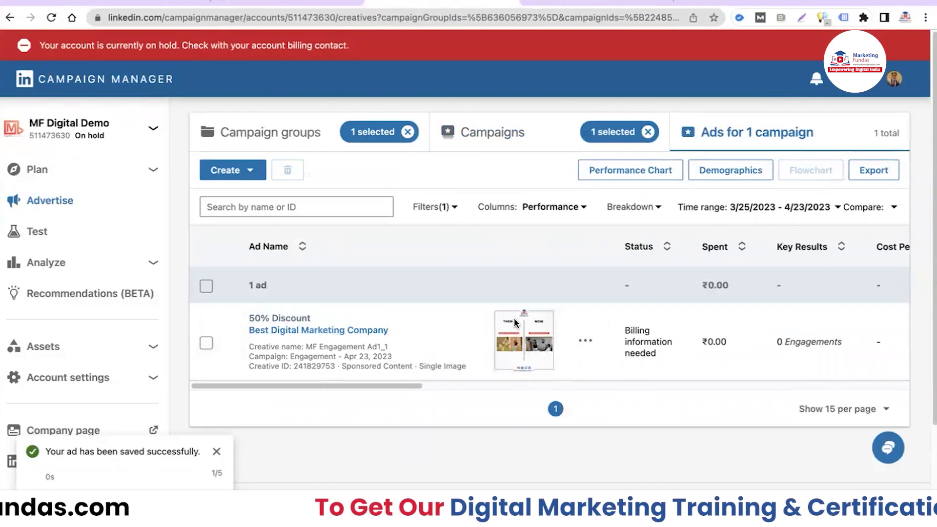
- Open the "Best Digital Marketing Company" ad as a LinkedIn post and examine its image, headline and call-to-action
left_click(338, 332)
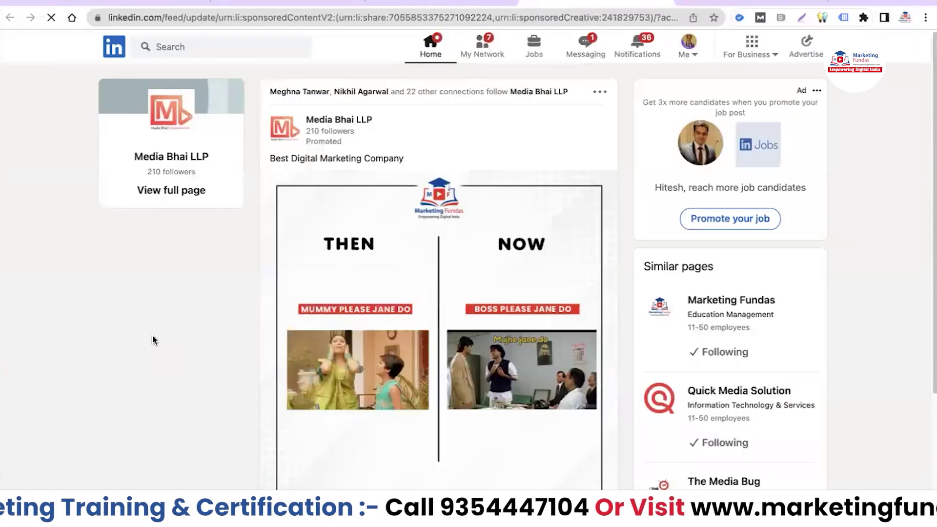
scroll(445, 242, "down", 3)
scroll(445, 242, "up", 3)
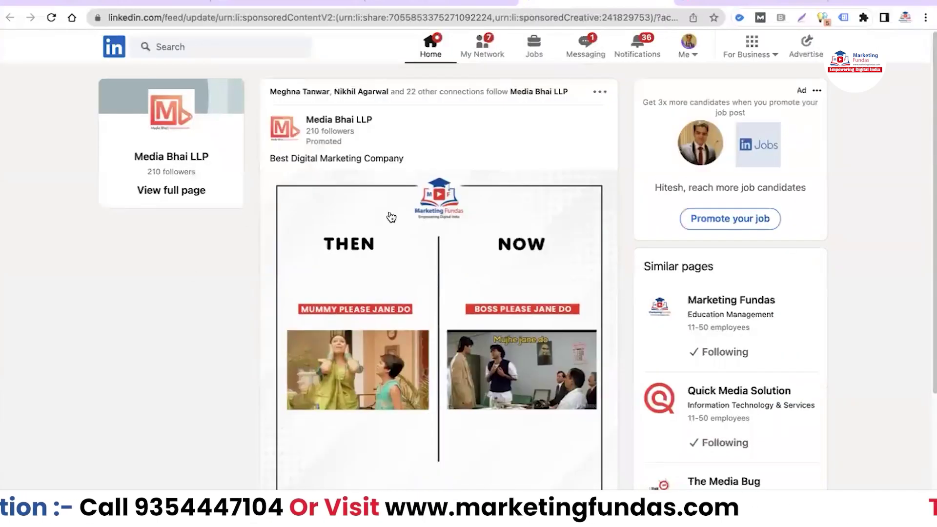
scroll(382, 211, "down", 3)
left_click(442, 470)
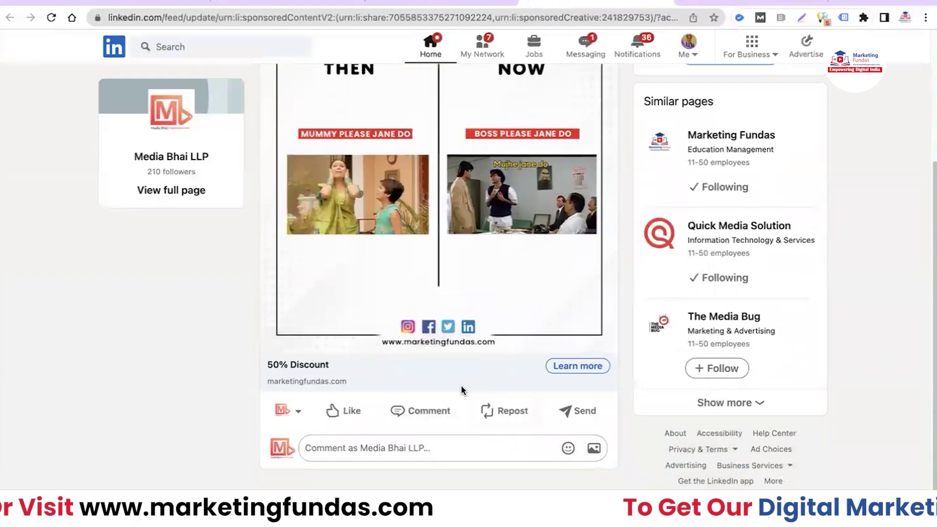